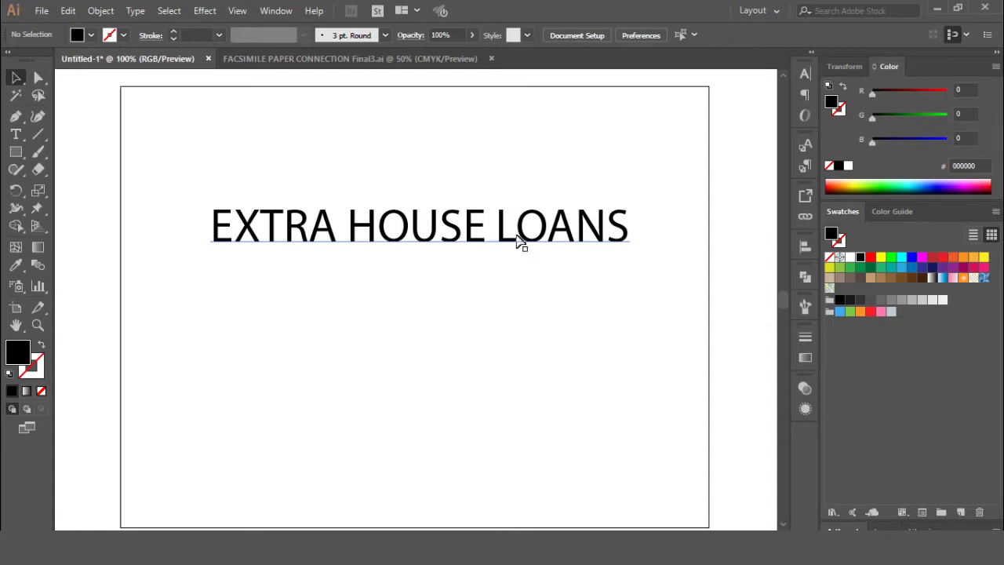
Drag the EXTRA HOUSE LOANS headline to a new position on the artboard
drag(495, 245, 449, 264)
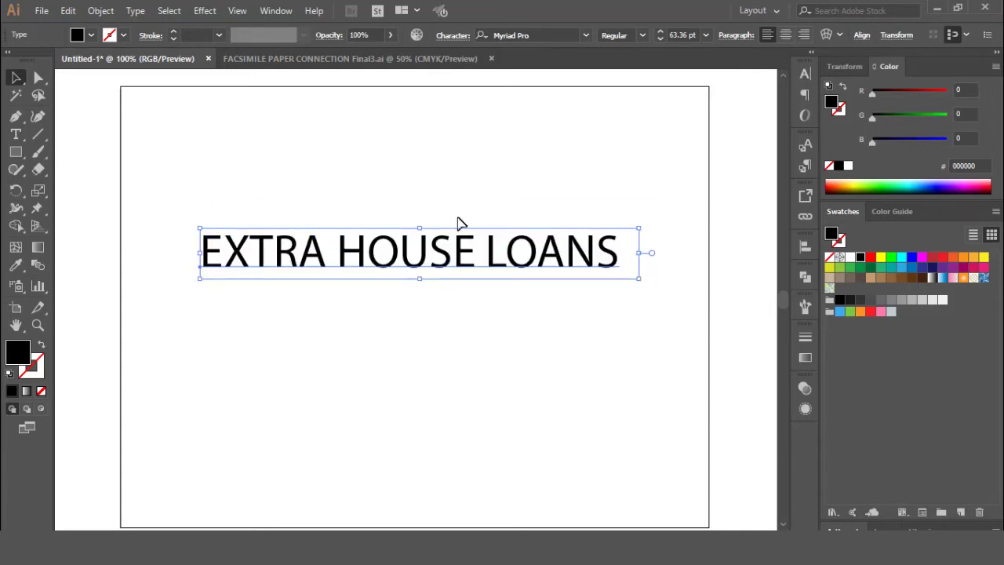
Change the headline font to NCC1701A Regular
click(535, 35)
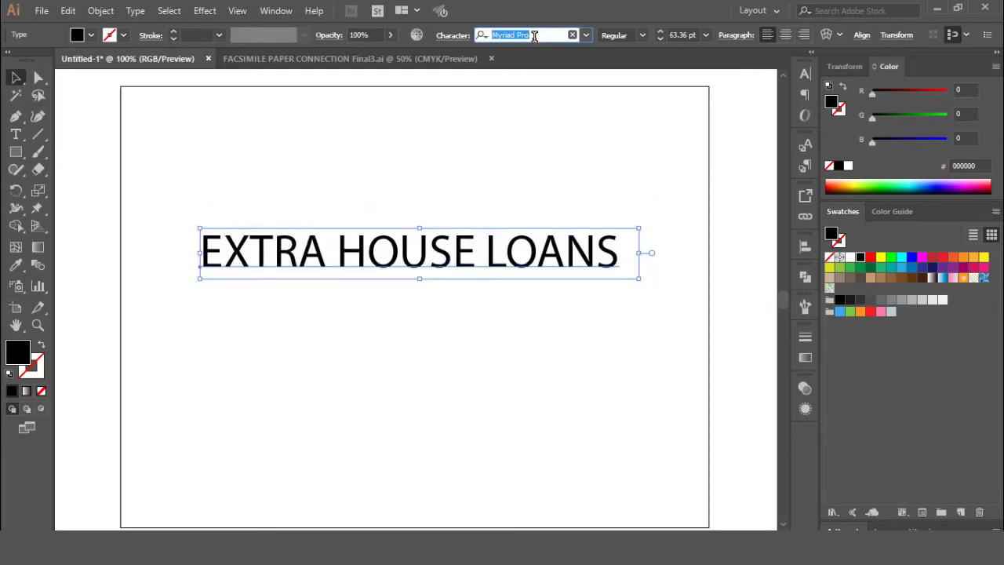
text(ncc)
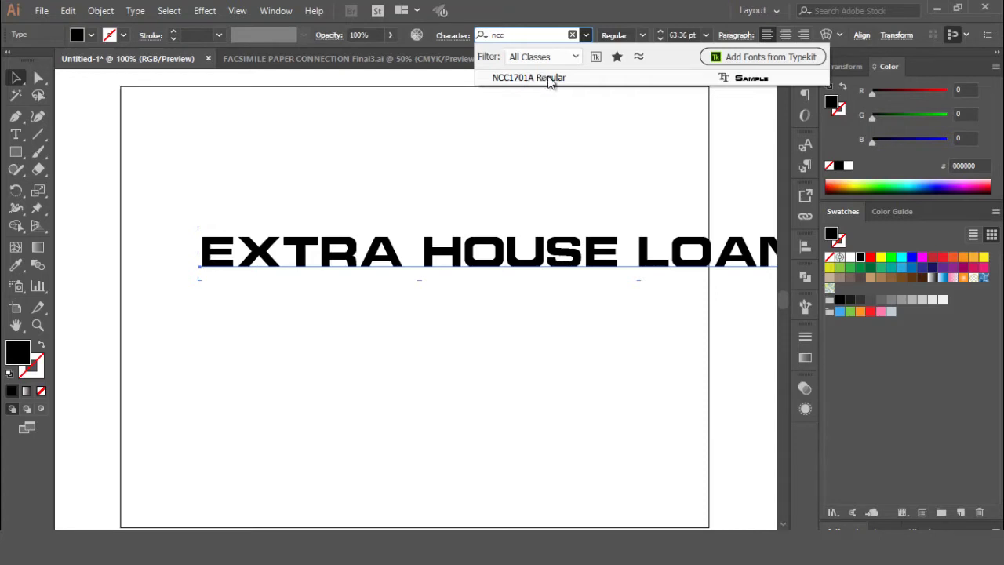
click(554, 79)
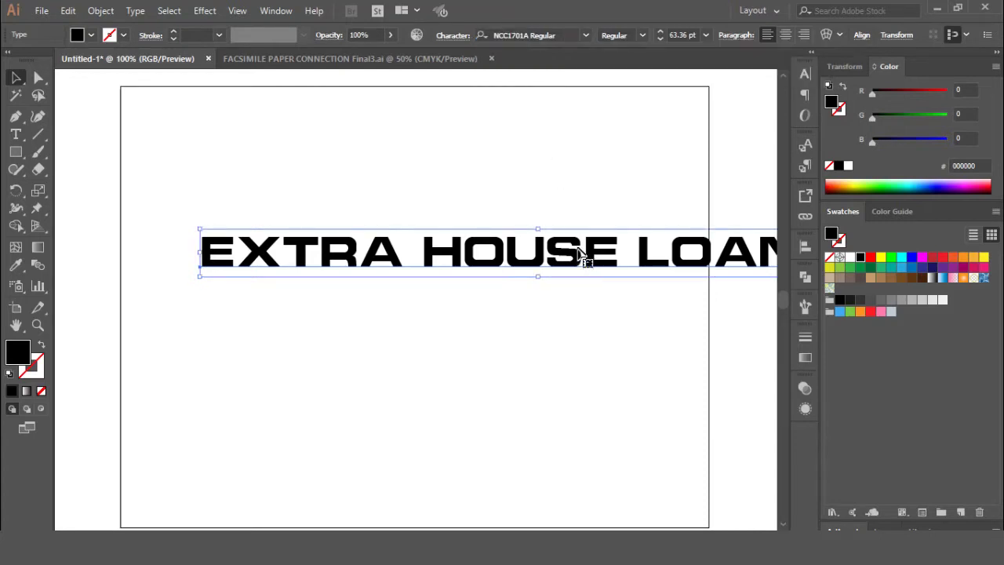
Shrink the headline to about 38.87 pt and reposition it inside the artboard
drag(585, 259, 513, 260)
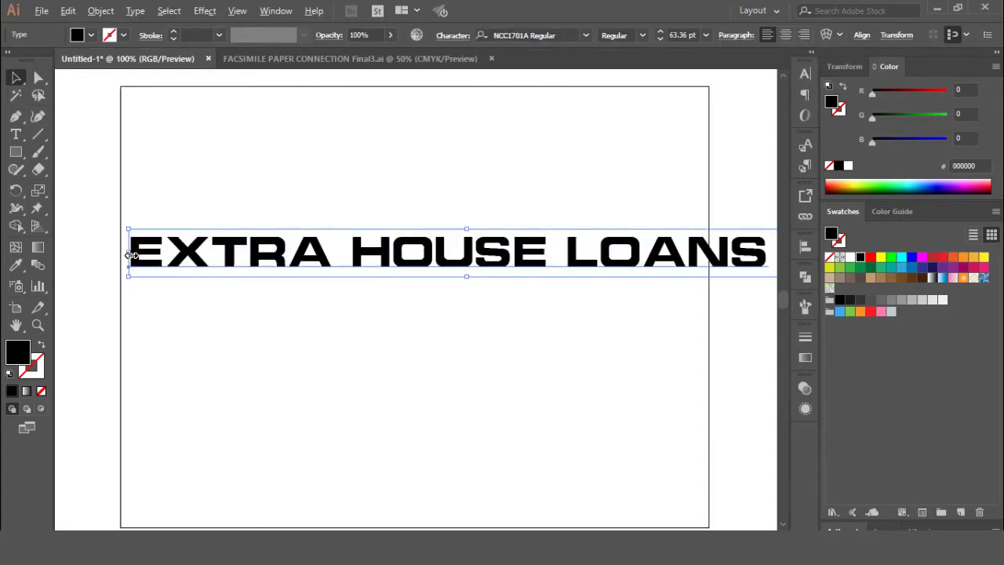
drag(131, 256, 263, 263)
click(460, 366)
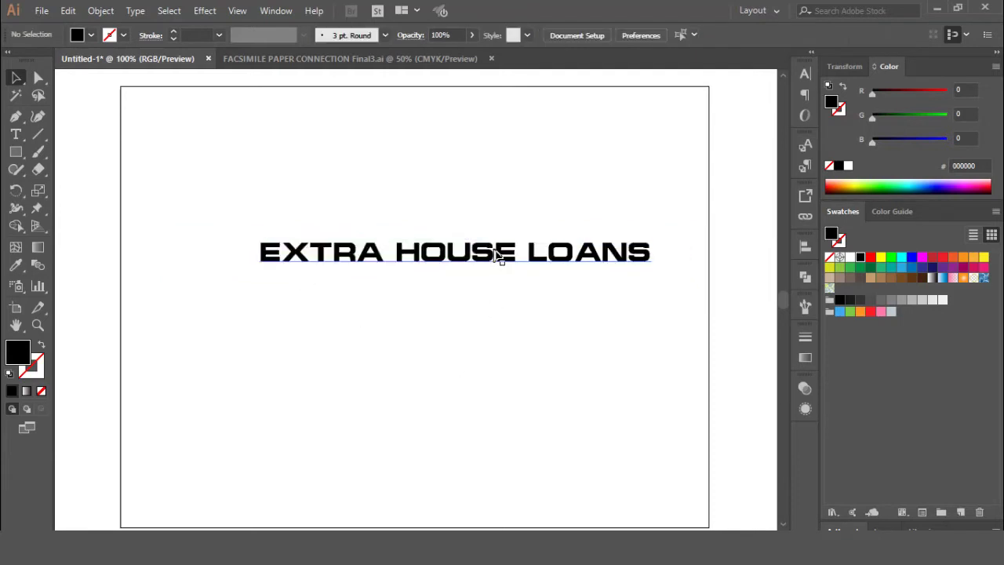
drag(497, 257, 469, 164)
click(492, 366)
Duplicate the title below and trim the copy to just EXTRA, enlarged to about 89 pt
drag(453, 264, 453, 247)
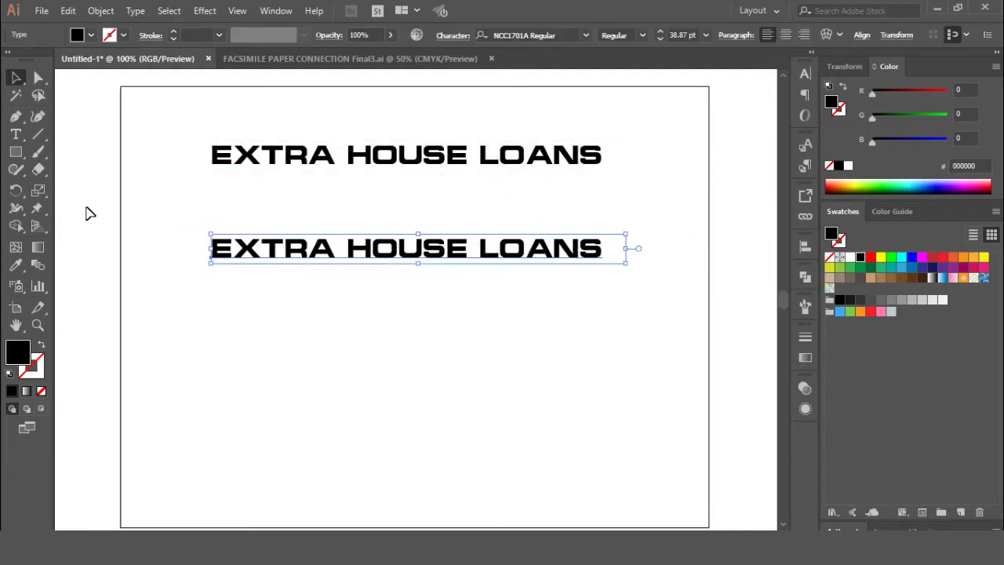
click(17, 135)
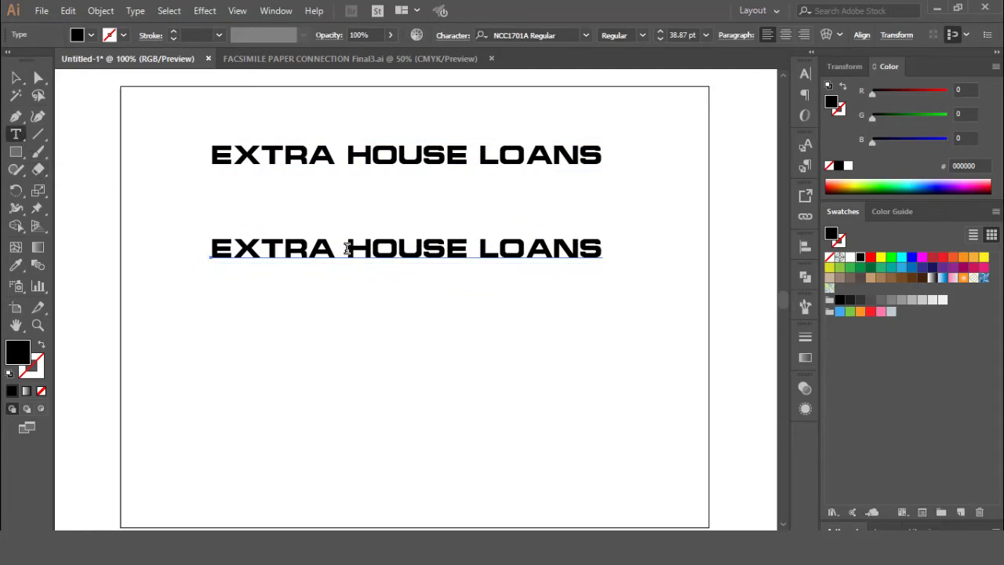
drag(348, 247, 623, 249)
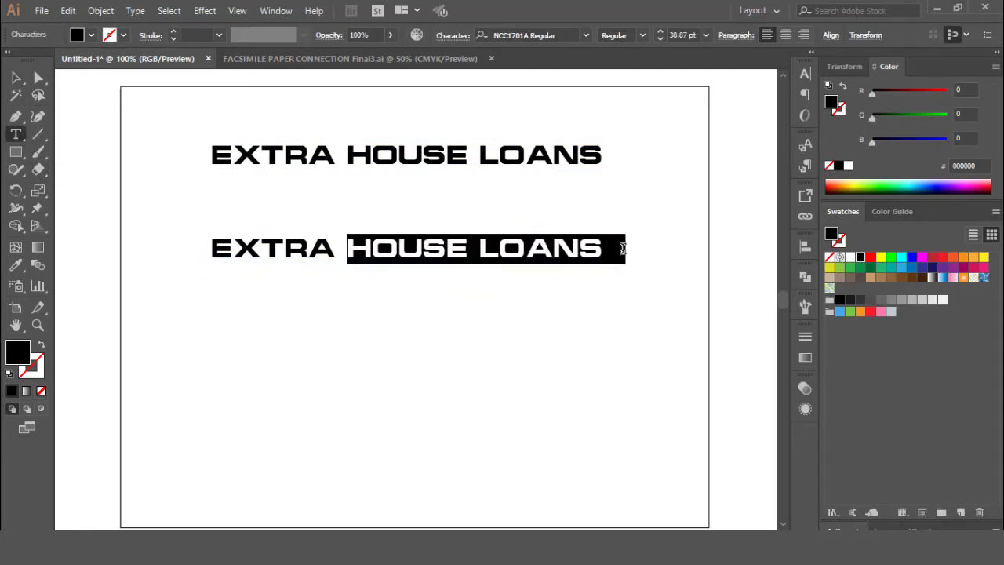
key(BackSpace)
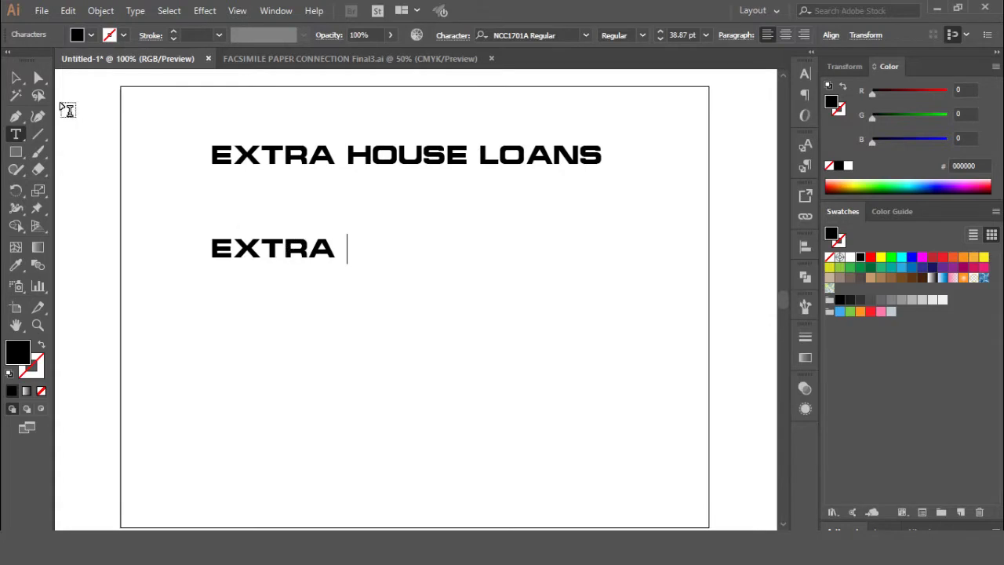
click(16, 78)
drag(317, 264, 543, 281)
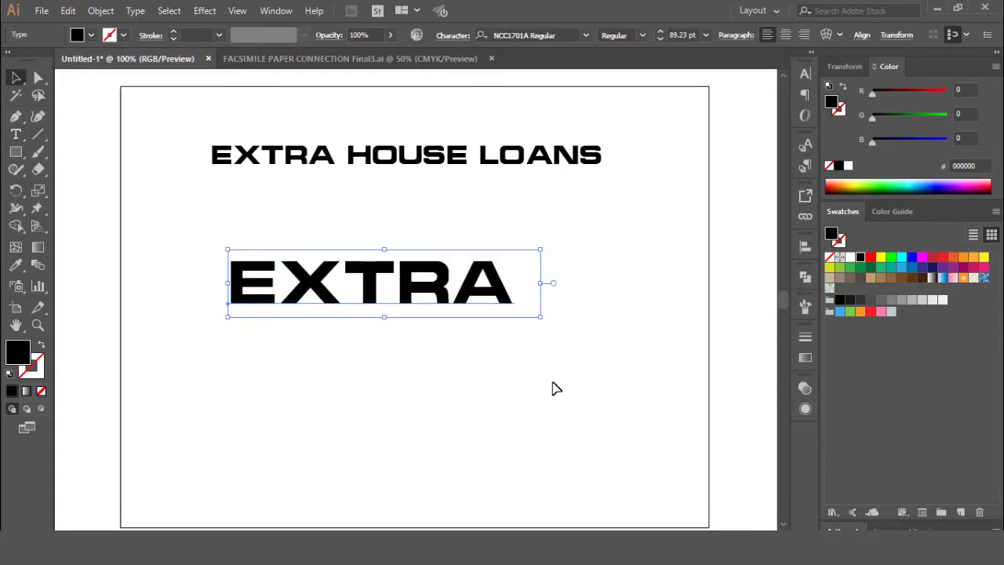
Centre the EXTRA word, convert it to outlines, and ungroup the letters
click(554, 388)
drag(433, 299, 461, 291)
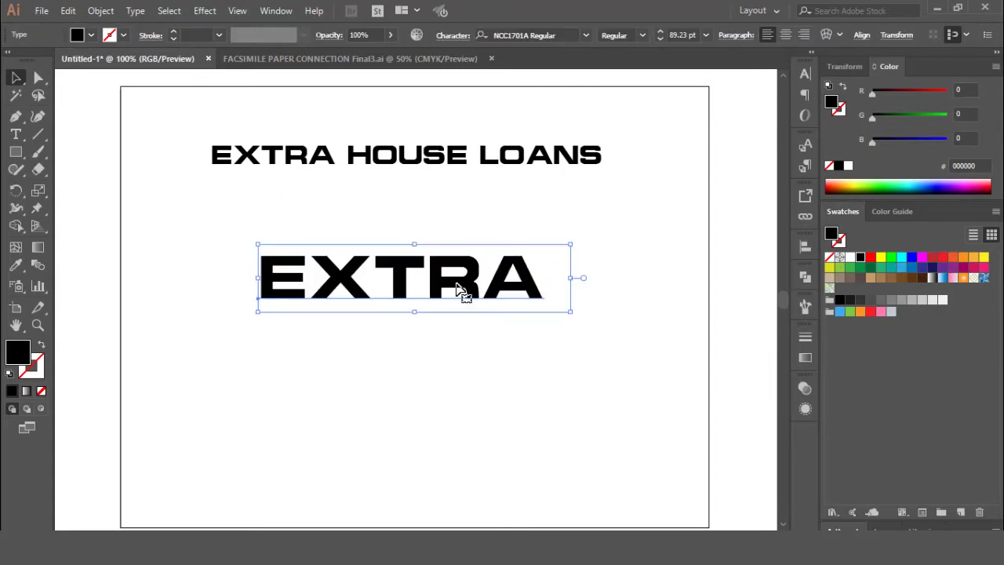
right_click(460, 291)
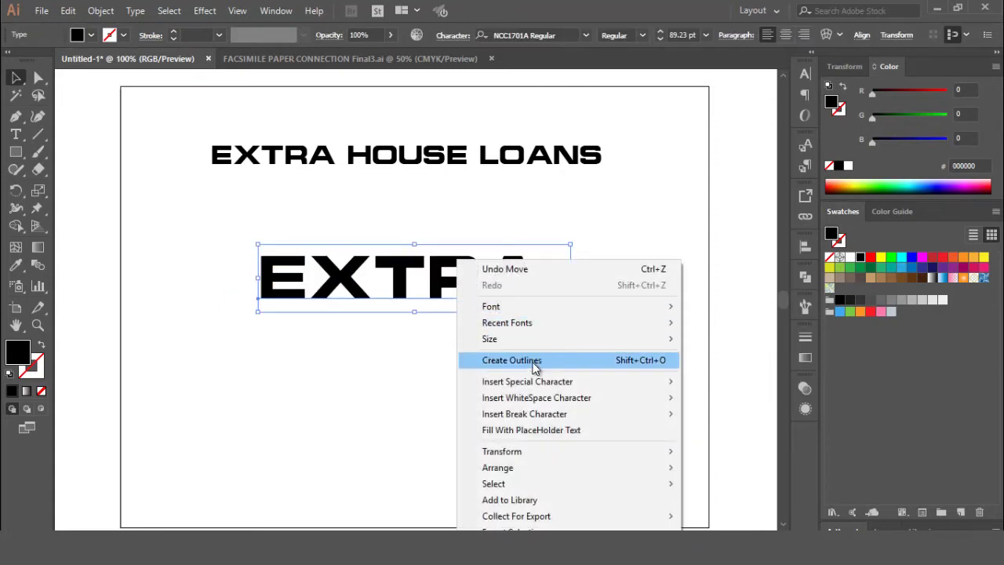
click(532, 366)
right_click(472, 291)
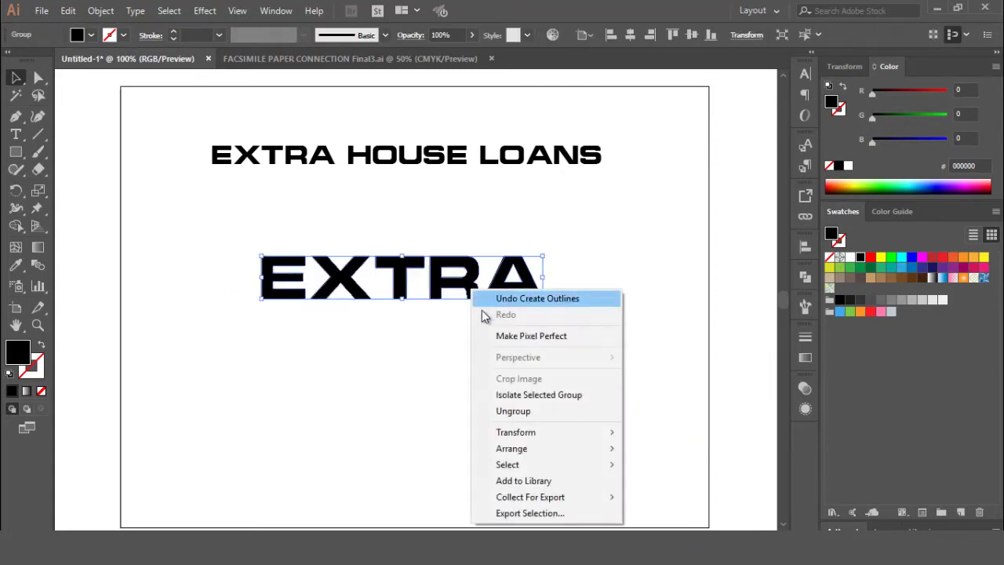
click(514, 411)
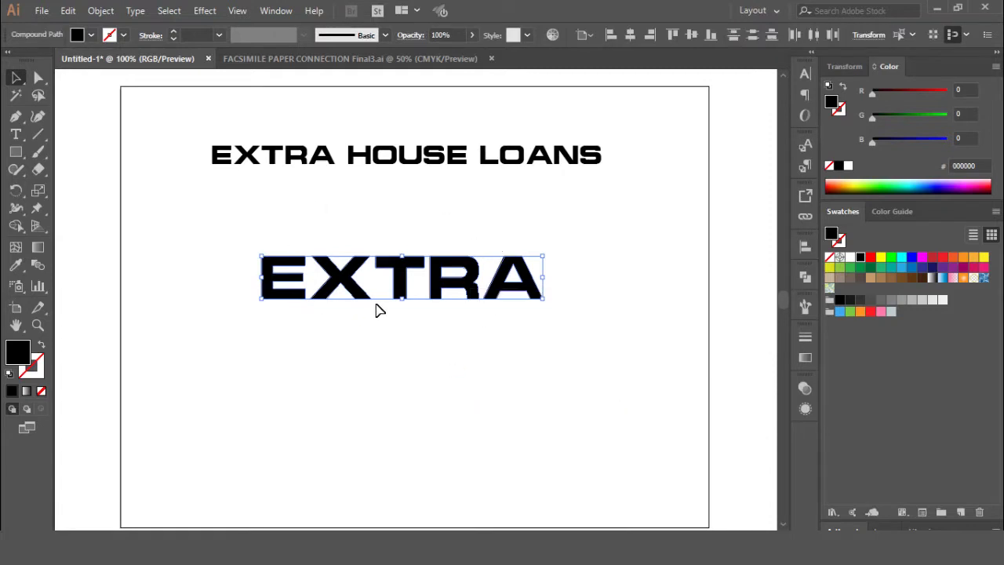
click(468, 386)
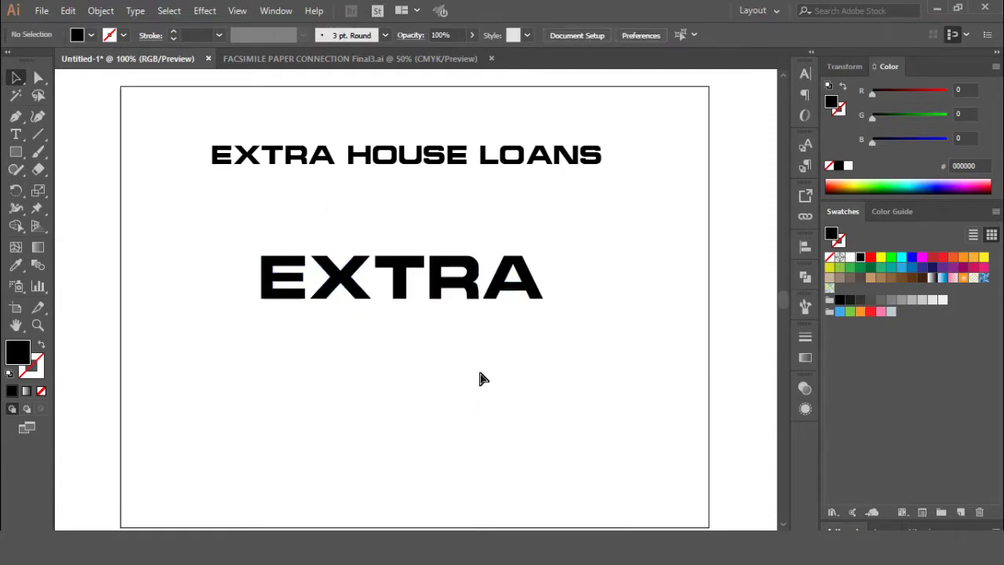
key(ctrl+=)
Push the outlined E's upper inner stem segment left to form a square notch
drag(367, 335, 423, 379)
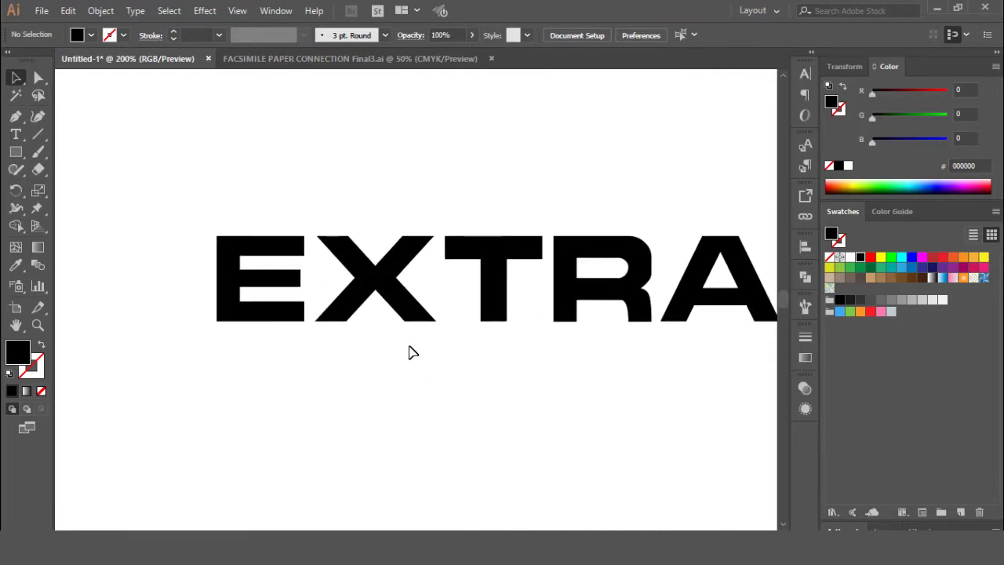
click(38, 79)
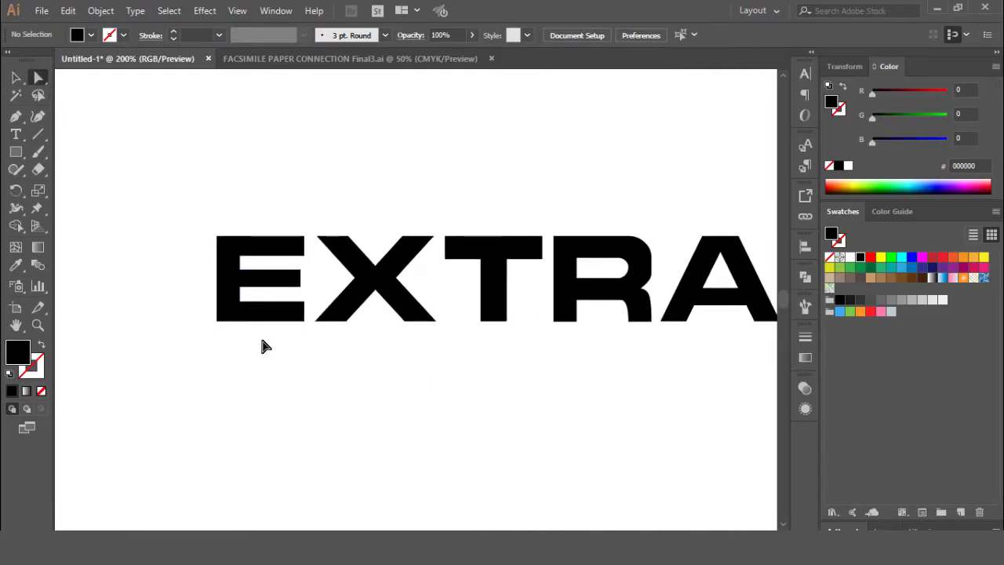
key(ctrl+=)
key(ctrl+=)
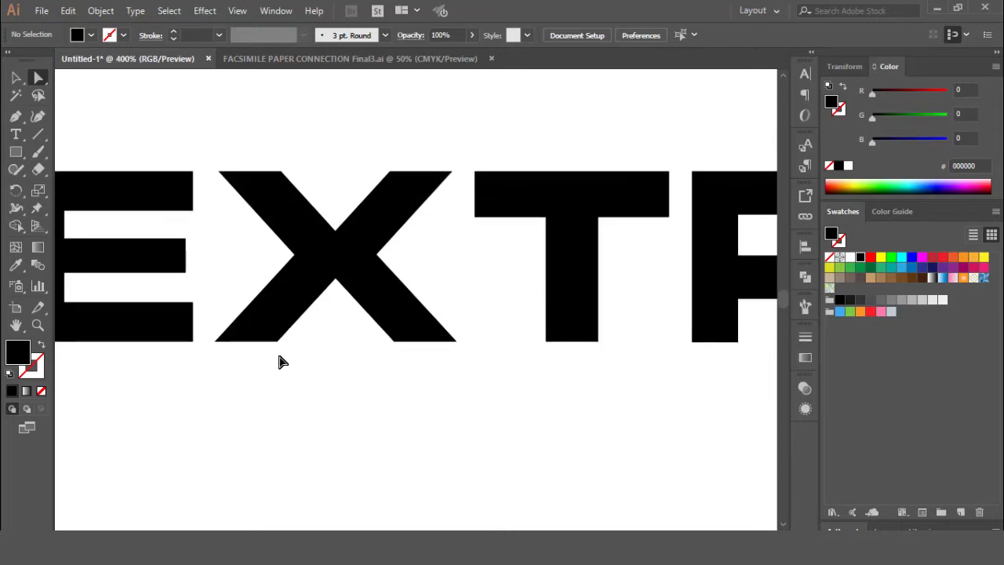
drag(186, 227, 125, 285)
click(257, 275)
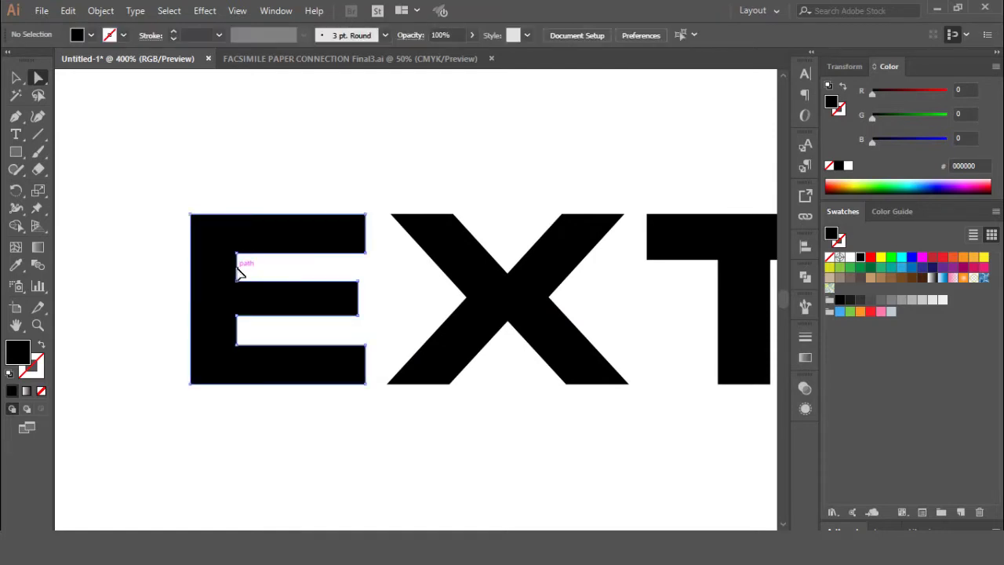
drag(237, 268, 166, 274)
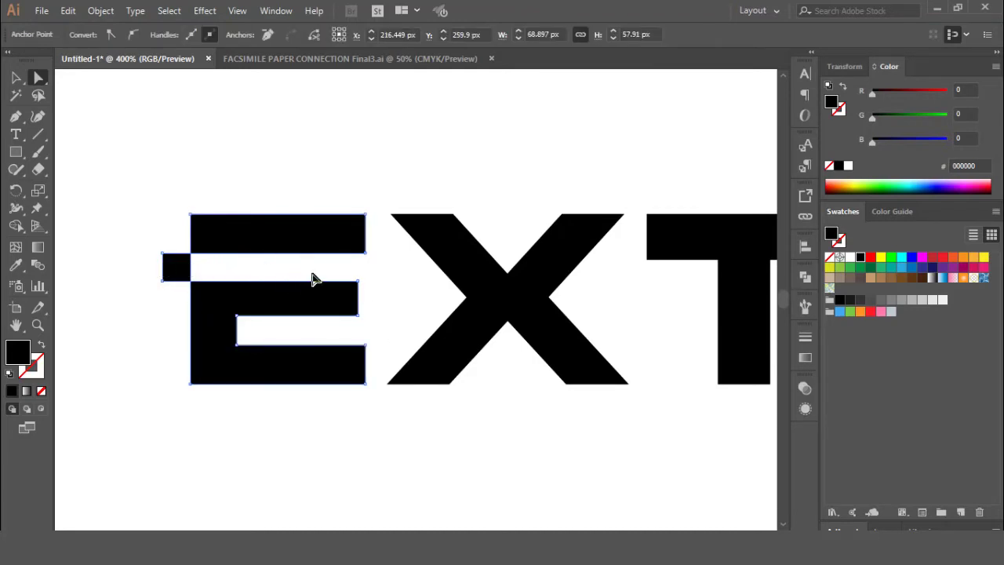
Divide the E with Pathfinder and try deleting the small square beside it
click(808, 277)
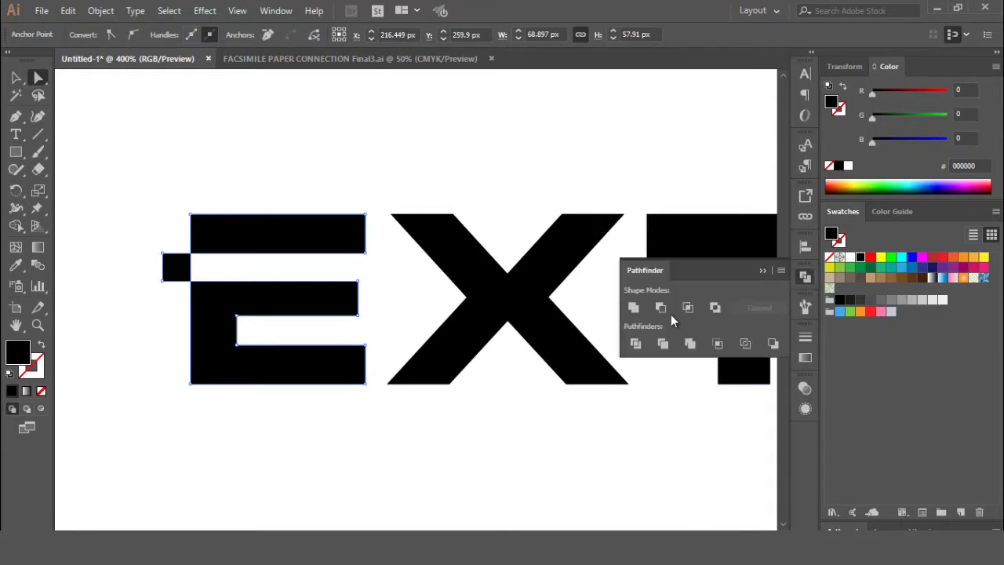
click(637, 344)
click(806, 279)
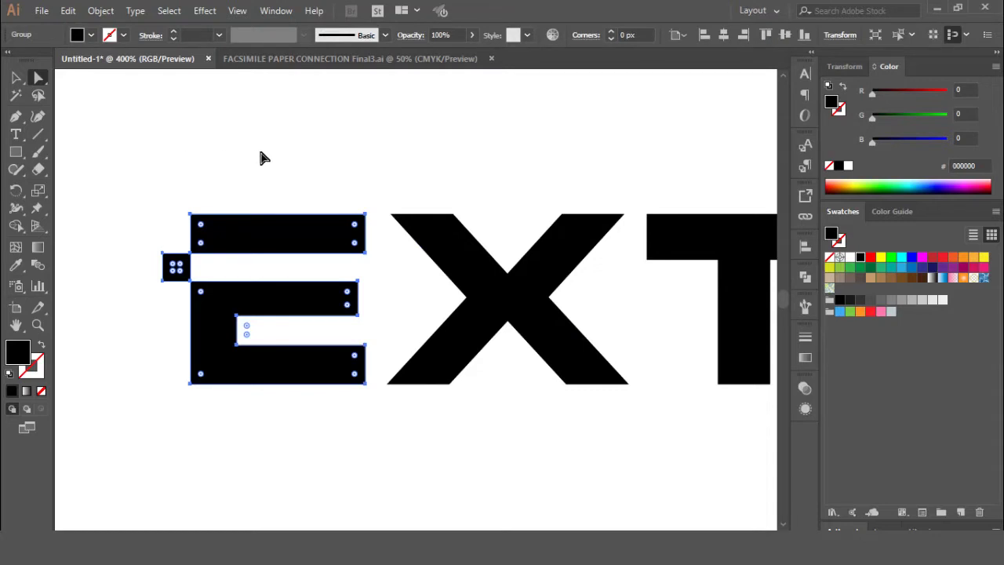
click(325, 142)
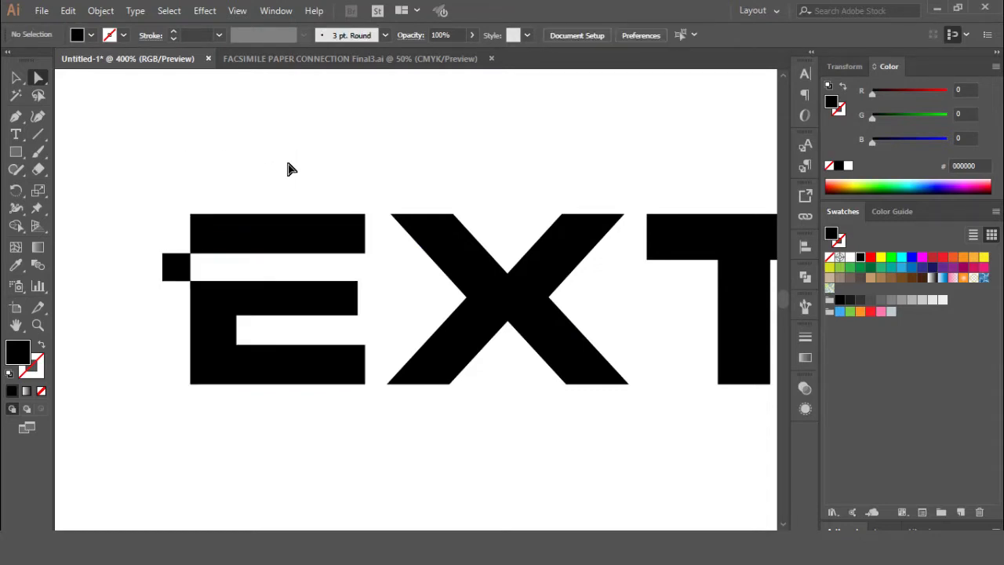
click(179, 268)
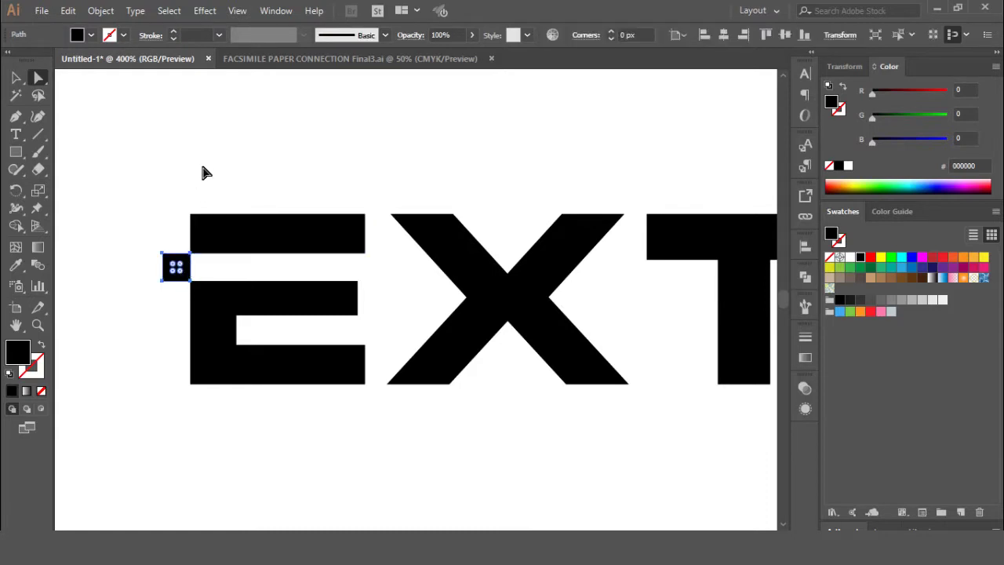
key(Delete)
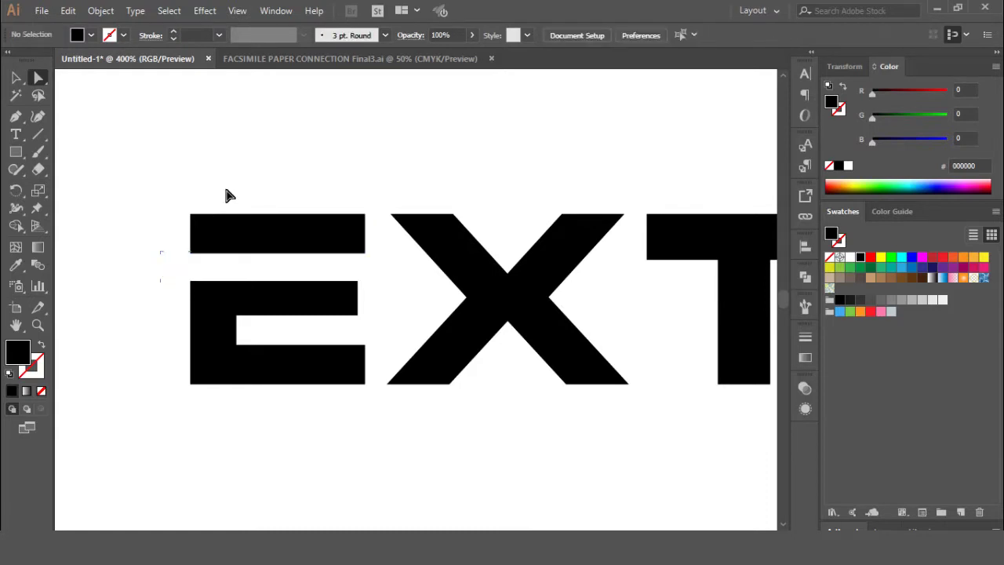
key(ctrl+z)
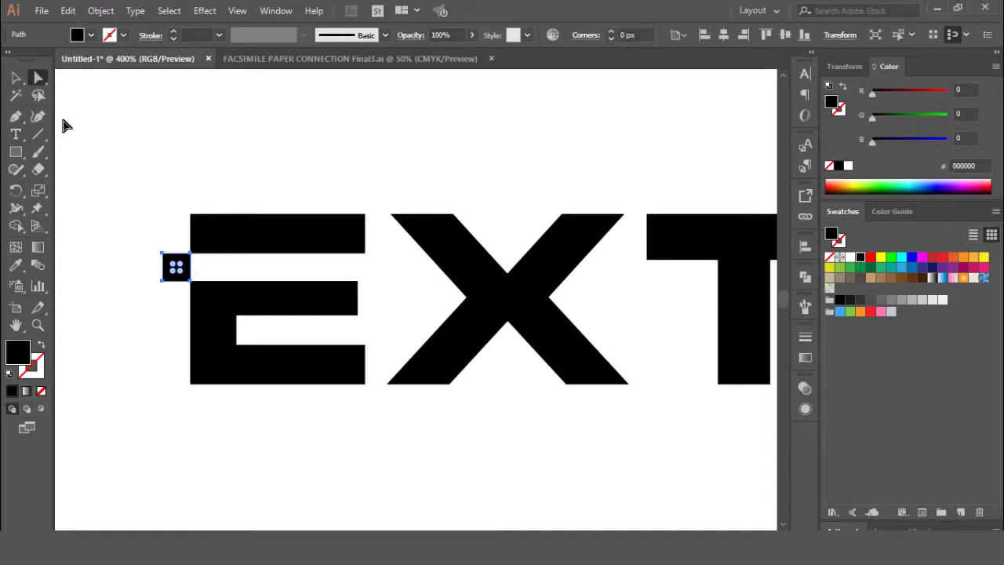
Ungroup the E from the small square and separate the two
click(16, 77)
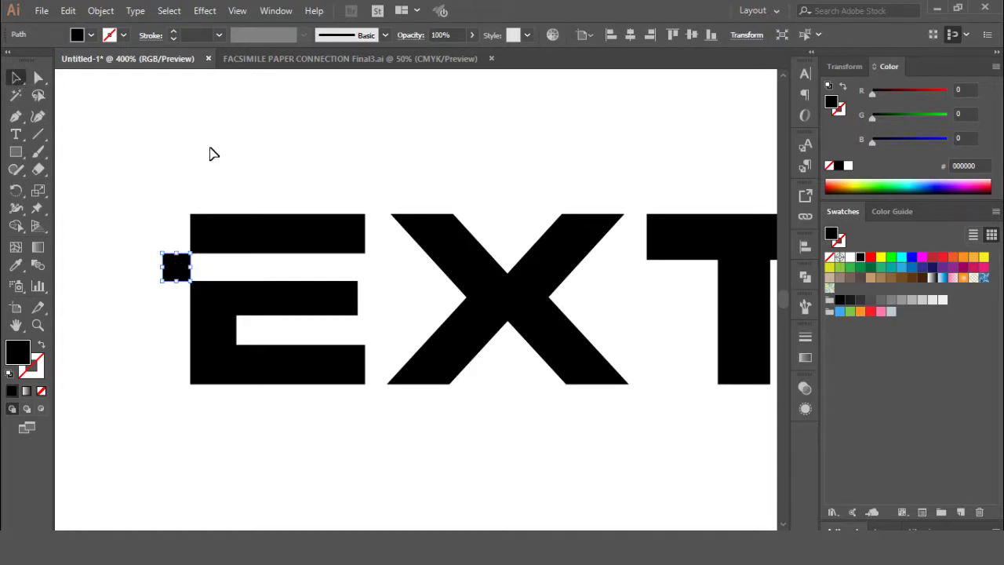
click(269, 201)
click(281, 230)
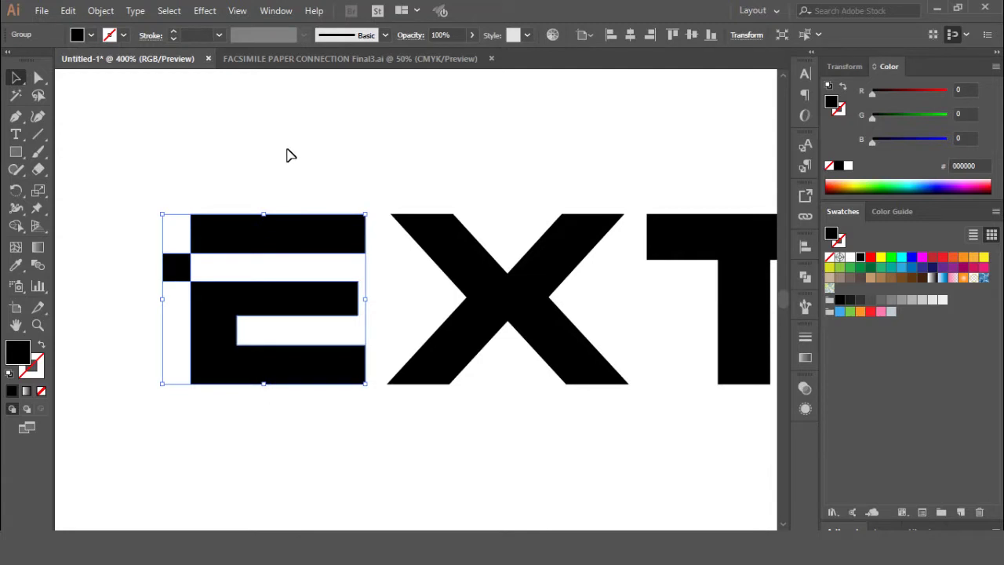
click(167, 188)
click(180, 269)
right_click(231, 156)
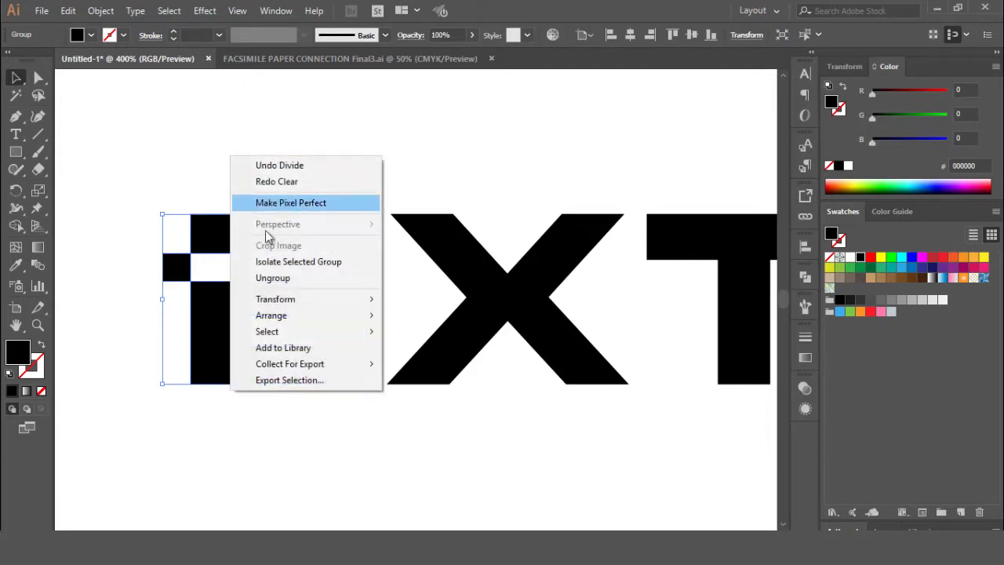
click(273, 279)
click(251, 149)
drag(178, 269, 139, 201)
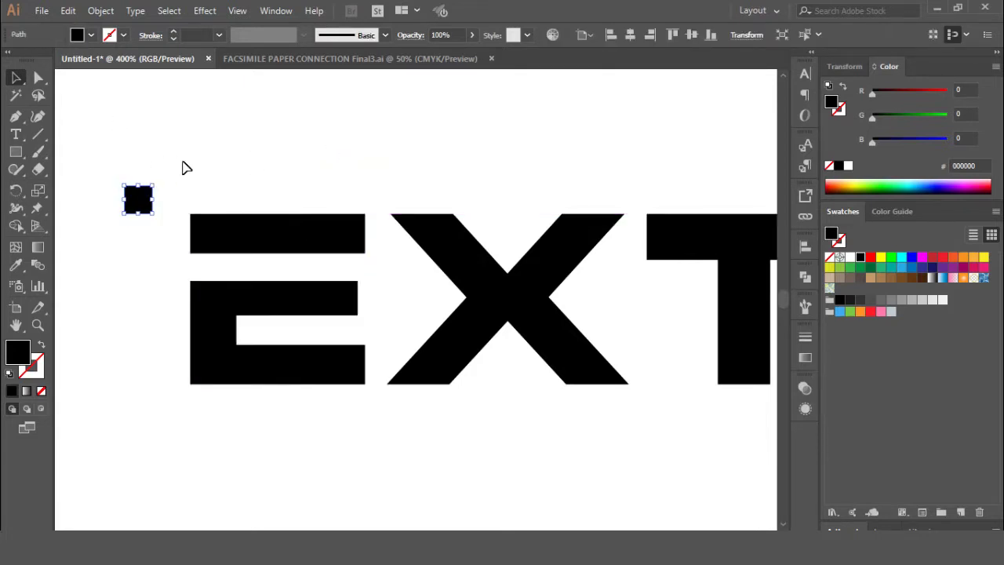
click(267, 167)
key(ctrl+z)
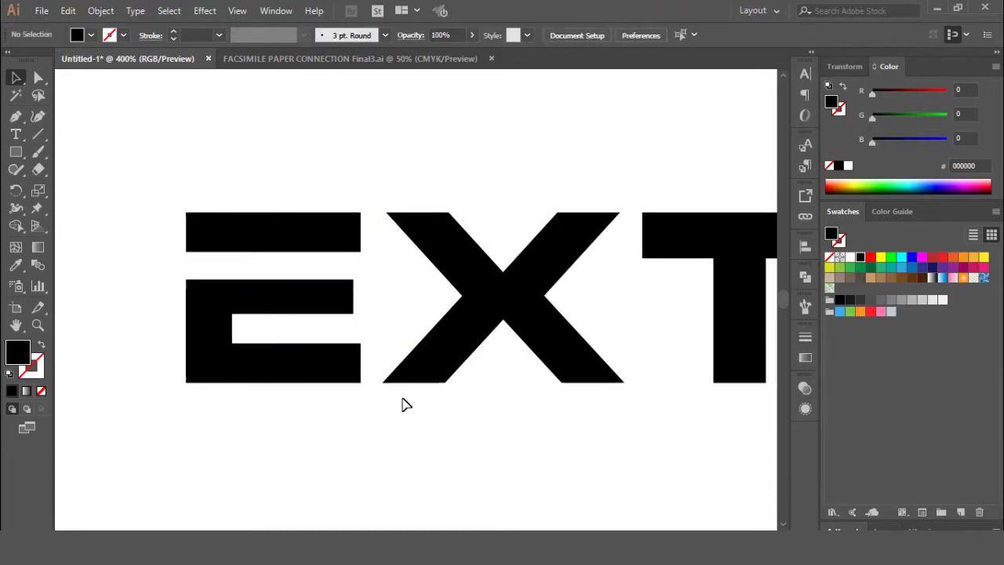
key(ctrl+z)
Extend the E's middle notch past its left edge and apply Pathfinder Divide
drag(147, 152, 279, 427)
click(283, 437)
click(39, 82)
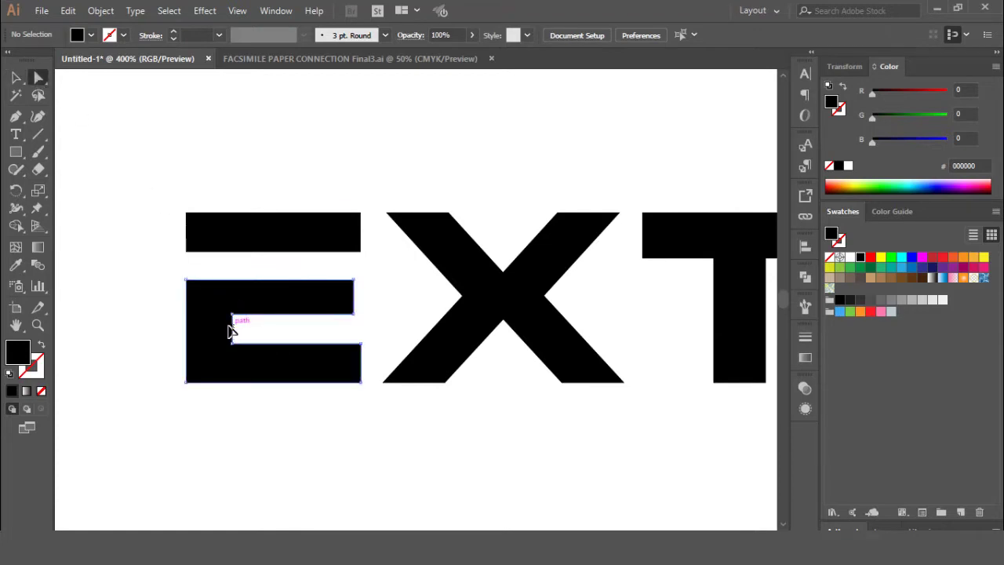
drag(232, 329, 137, 330)
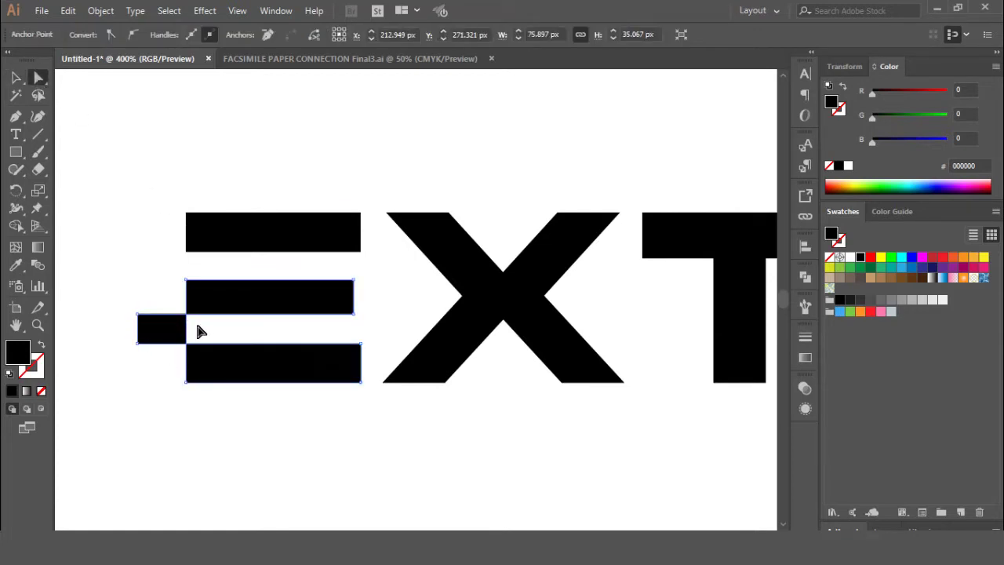
shift+click(702, 228)
click(804, 277)
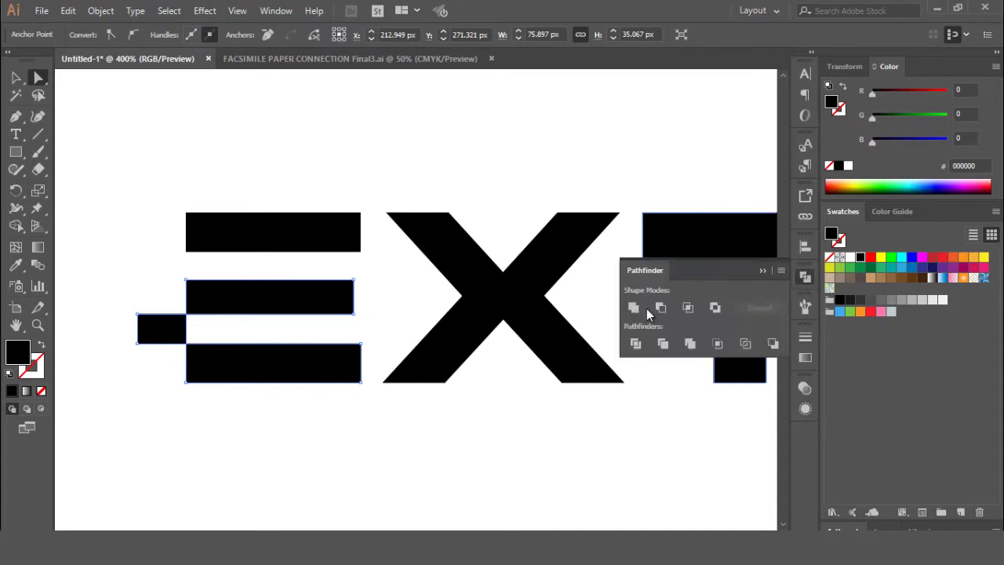
click(636, 343)
Delete the leftover stem block, leaving the E as three horizontal bars
click(804, 277)
click(452, 202)
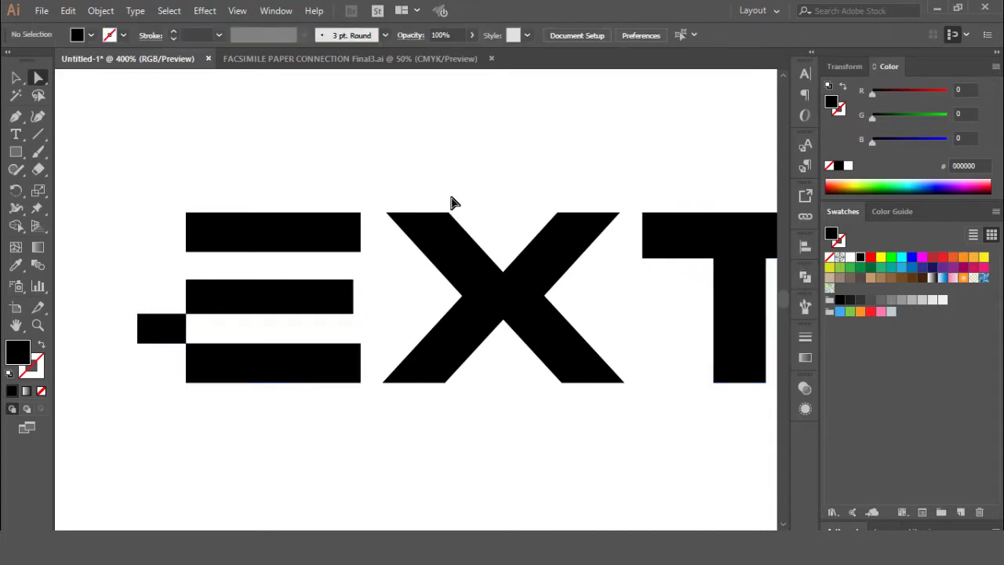
drag(175, 340, 141, 227)
key(Delete)
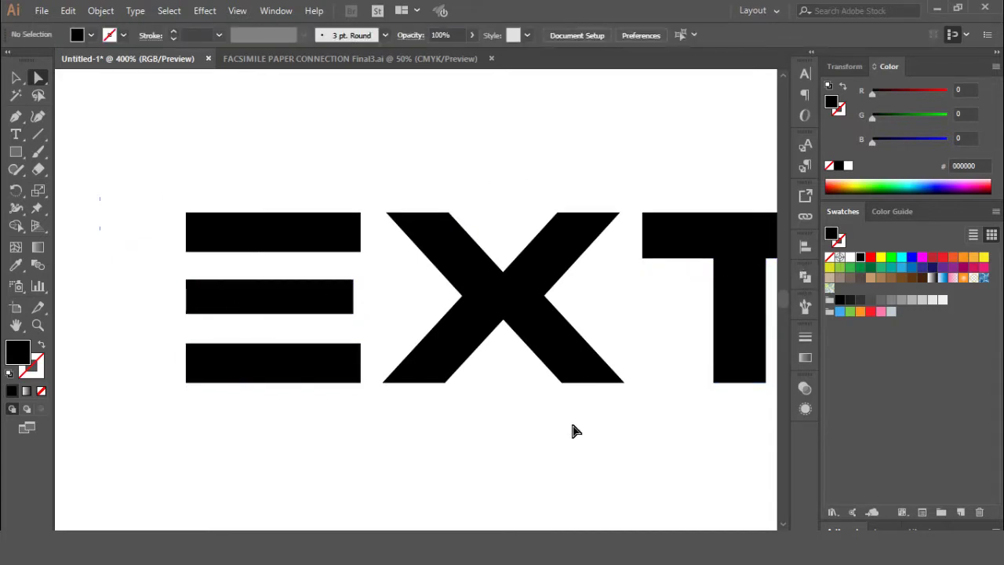
drag(534, 386, 466, 385)
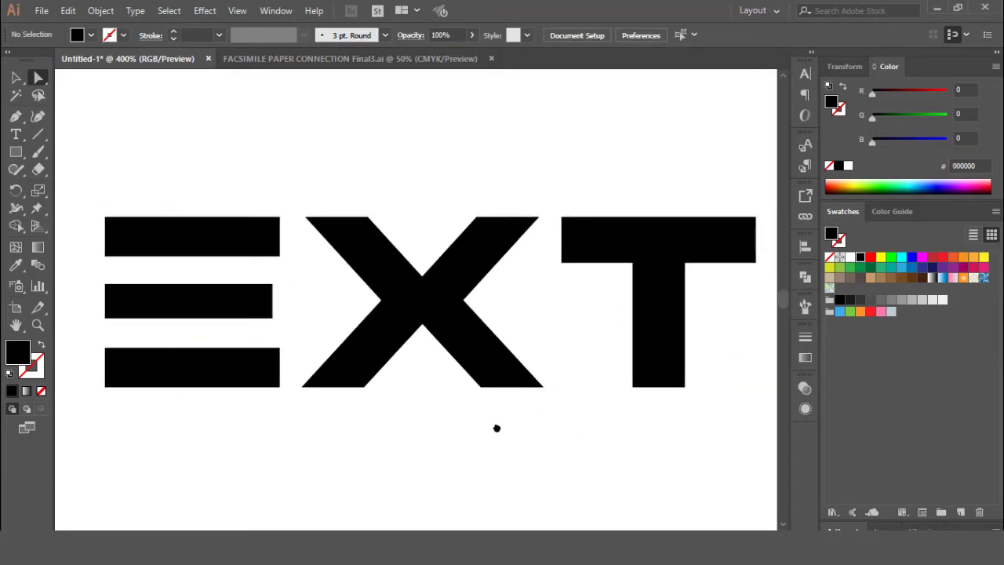
drag(498, 428, 490, 412)
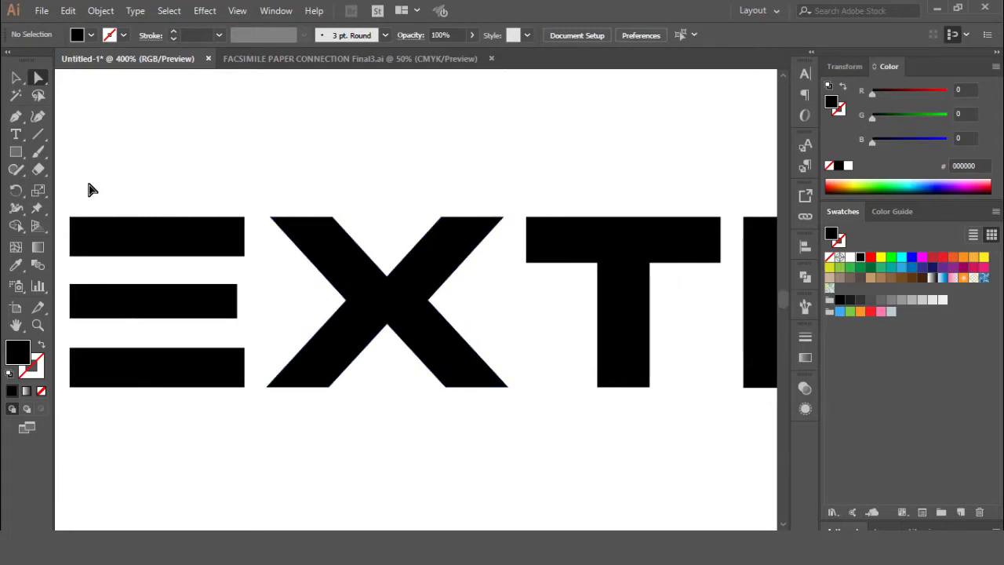
Draw a small rectangle at the X's top-left and slant its edge along the diagonal
key(v)
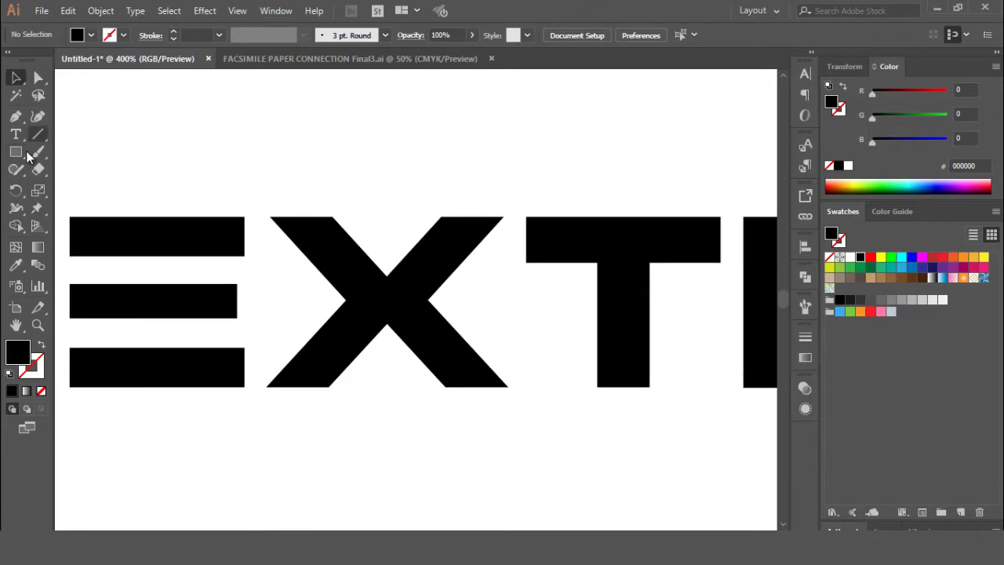
click(18, 152)
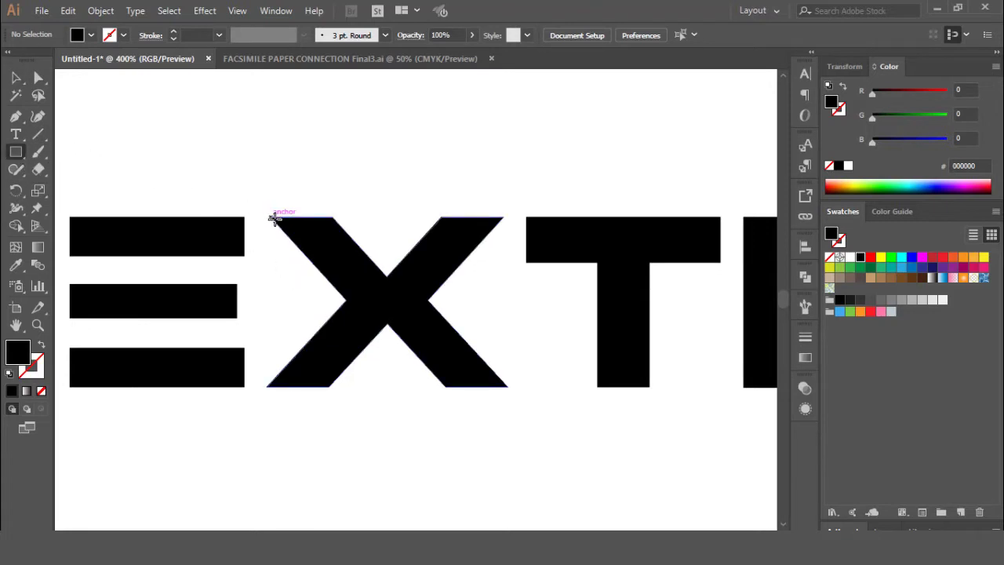
drag(273, 217, 335, 241)
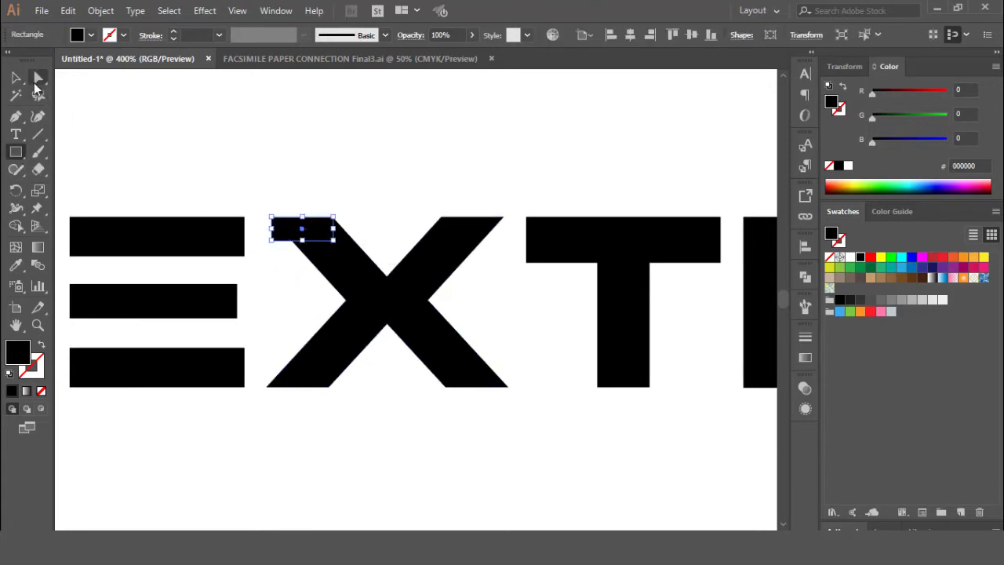
click(38, 79)
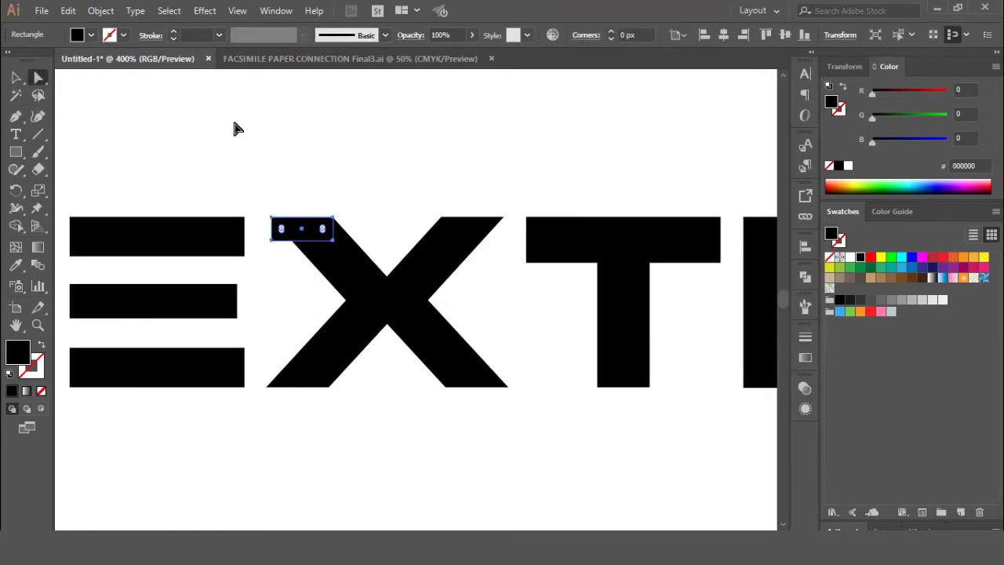
click(262, 213)
drag(298, 246, 473, 389)
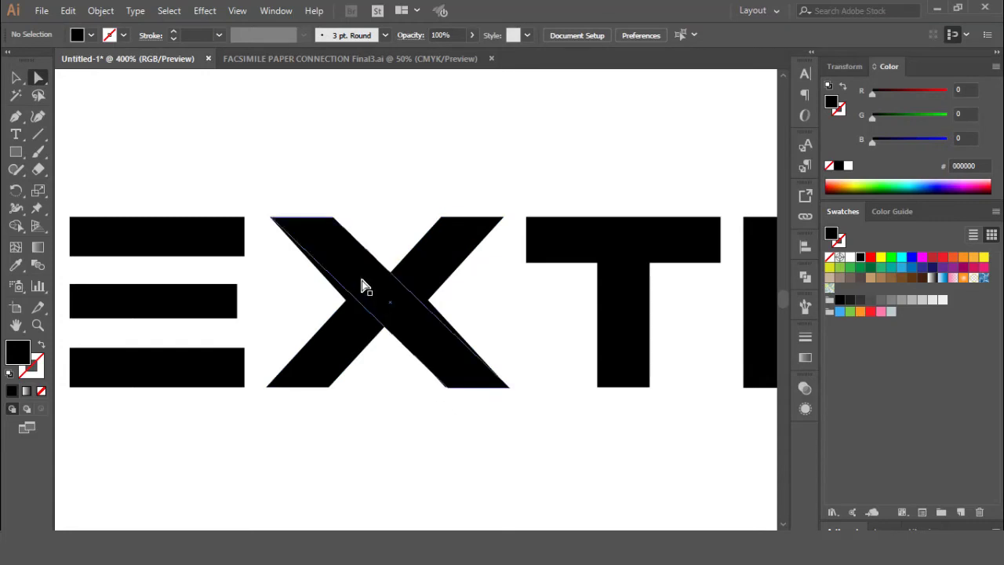
mouse_move(351, 269)
mouse_down()
mouse_move(392, 306)
mouse_move(362, 279)
mouse_up()
Nudge the diagonal strip's bottom edge two steps left to fit the X
key(v)
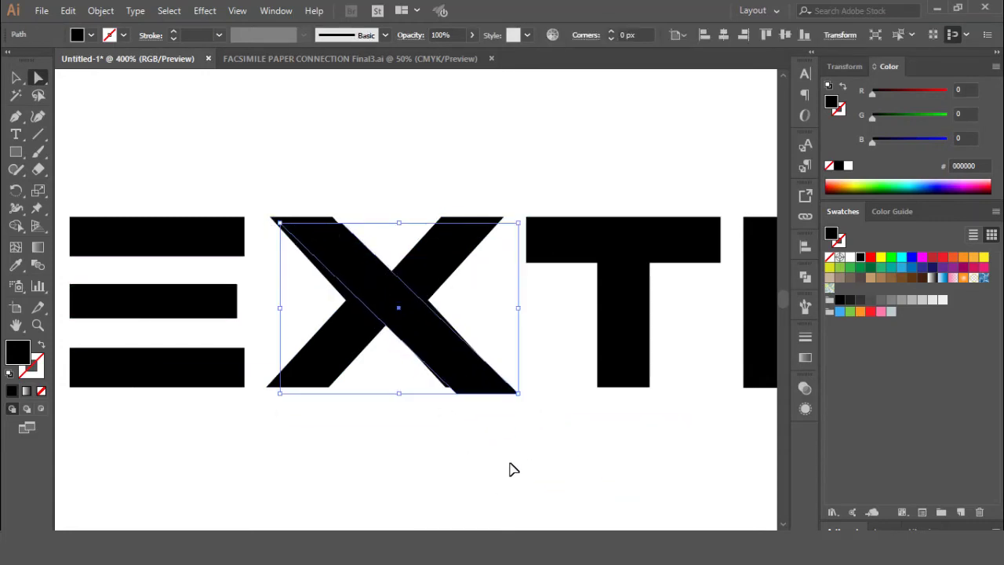
click(513, 470)
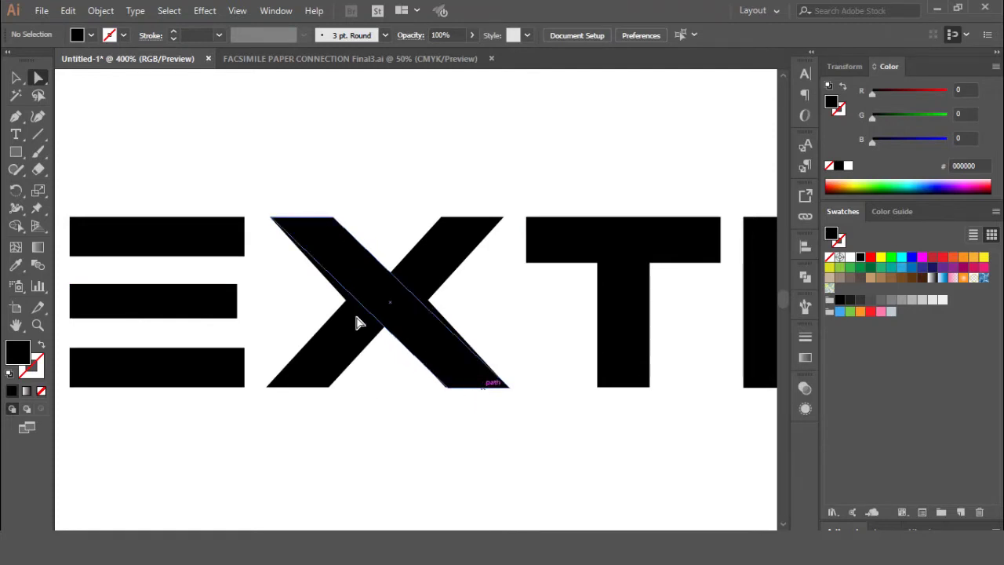
click(484, 386)
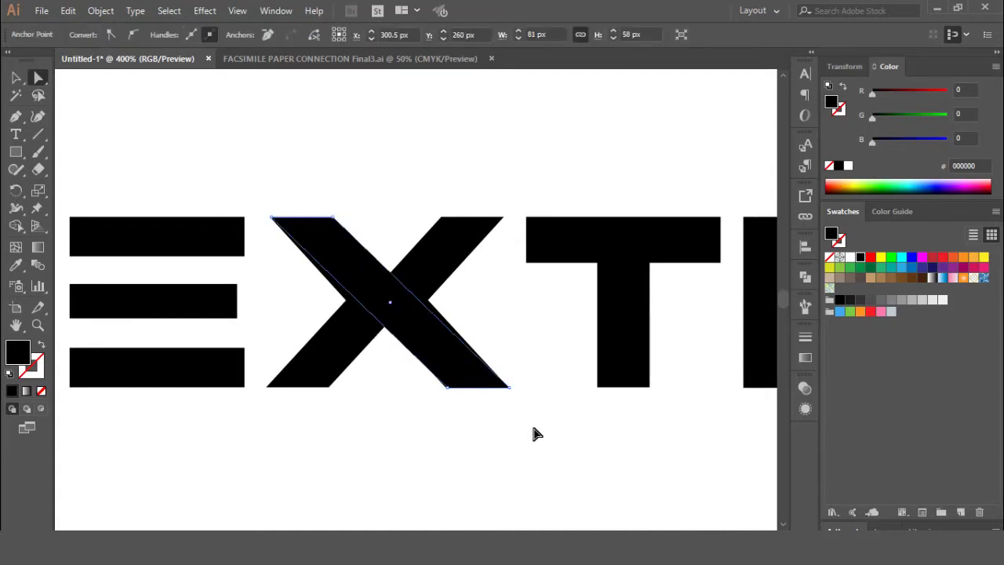
key(Left)
key(Left)
key(Left)
key(Left)
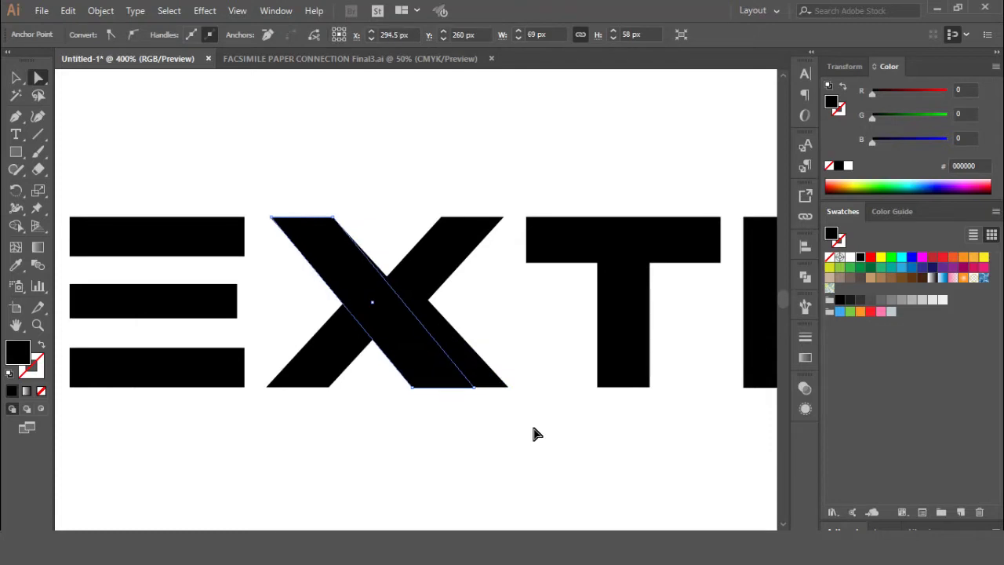
key(Left)
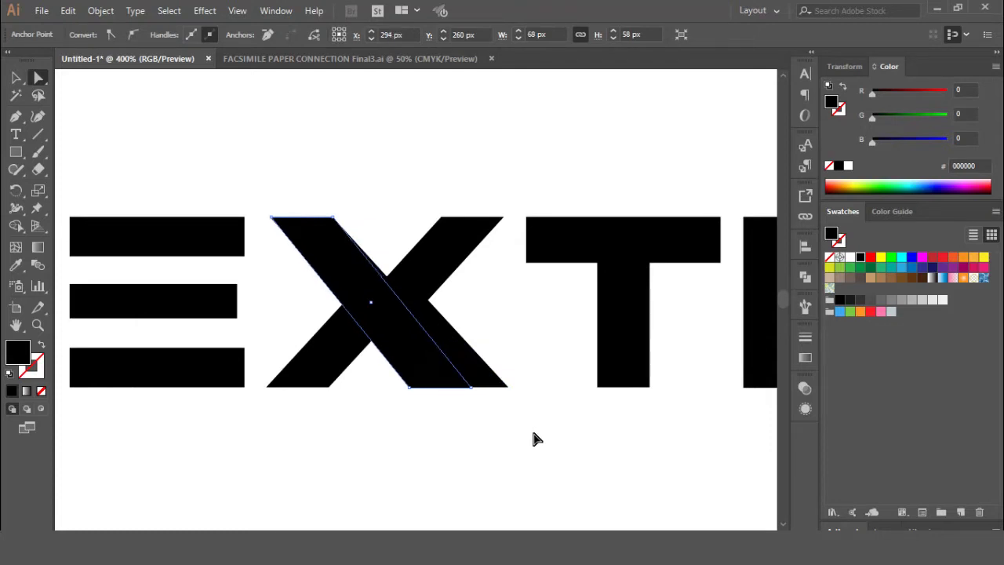
Delete the remaining X pieces, keeping only the top-left to bottom-right diagonal stroke
click(505, 431)
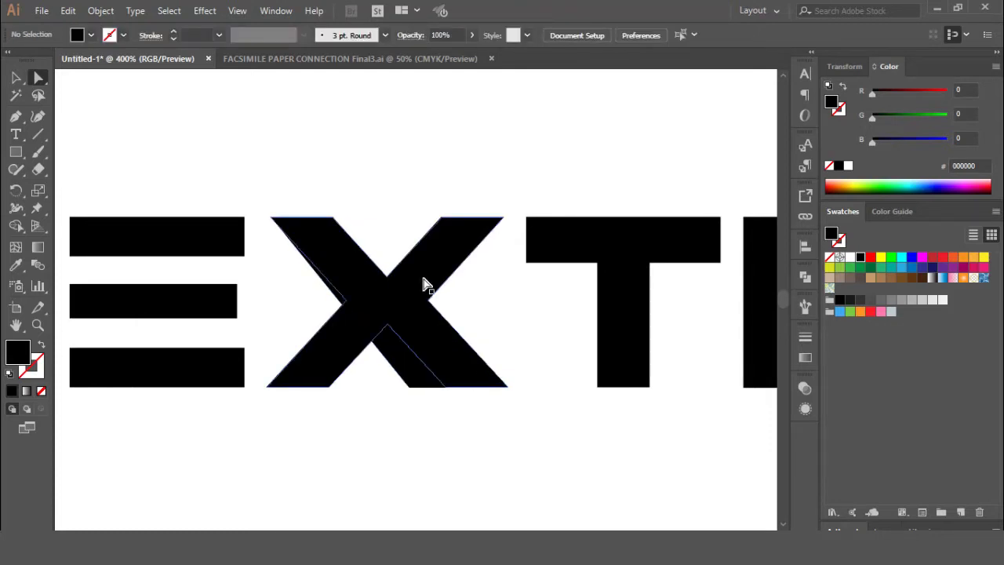
drag(423, 285, 488, 361)
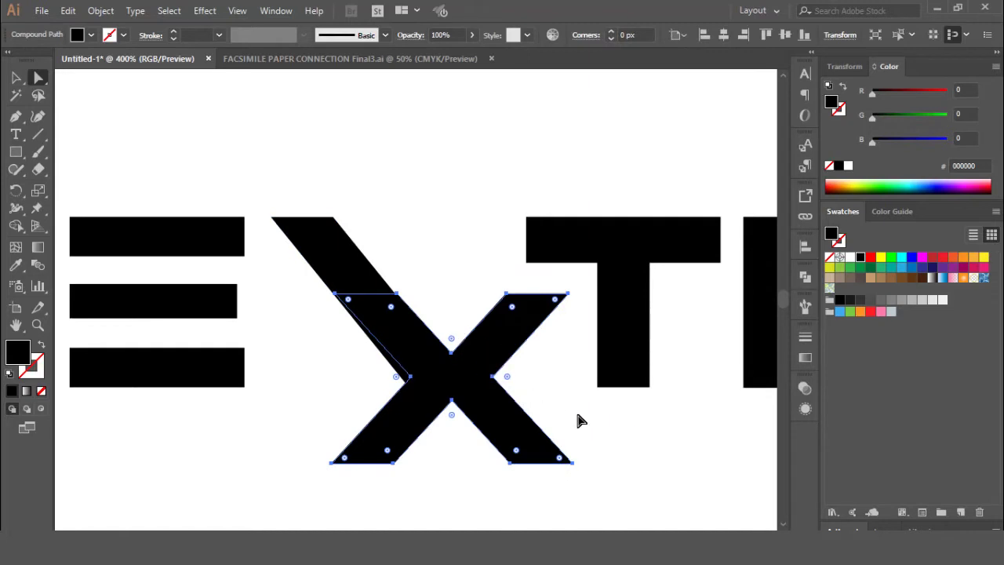
key(Delete)
click(16, 77)
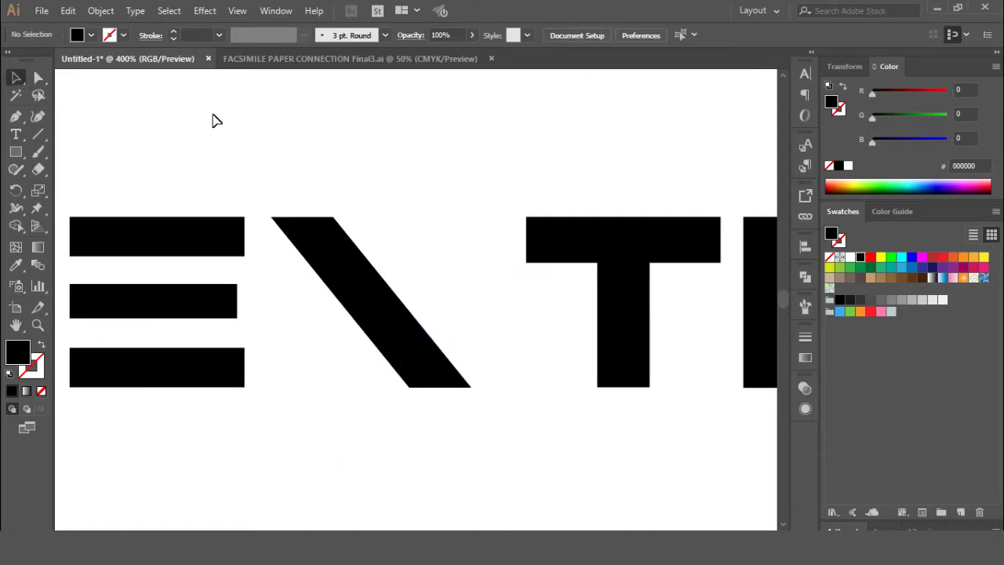
click(314, 243)
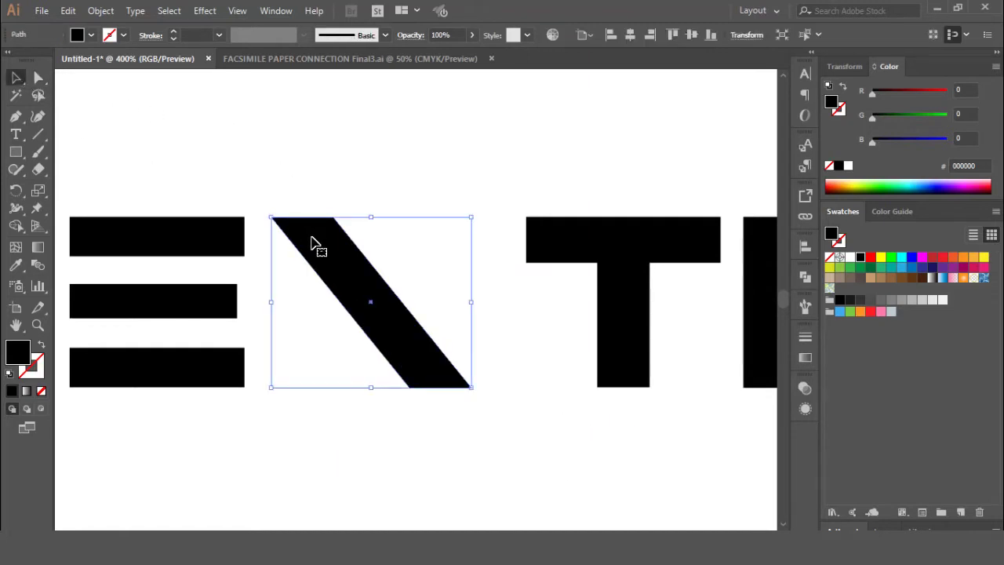
Reflect the diagonal stroke across the Vertical axis as a copy to rebuild the X
right_click(345, 265)
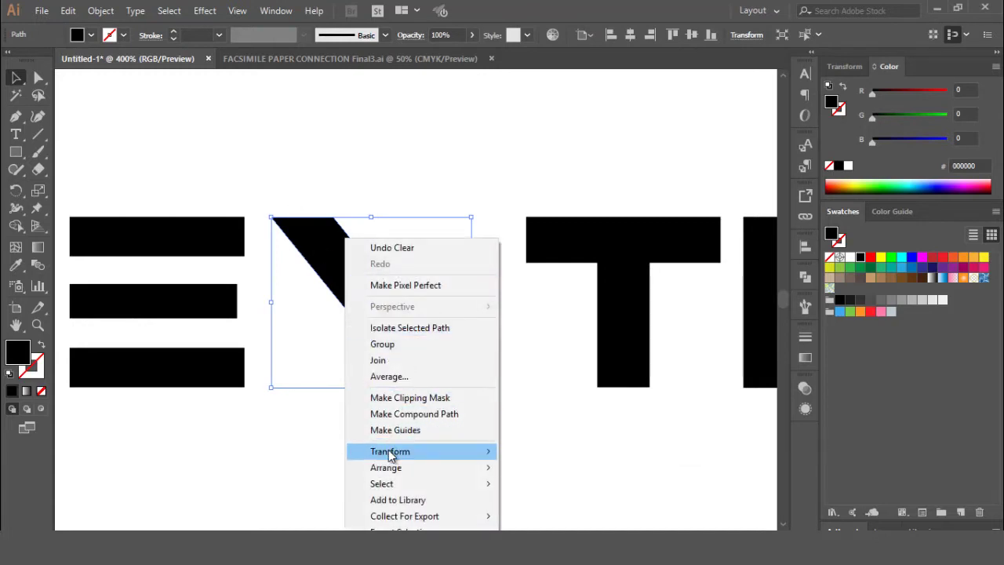
mouse_move(403, 455)
click(536, 378)
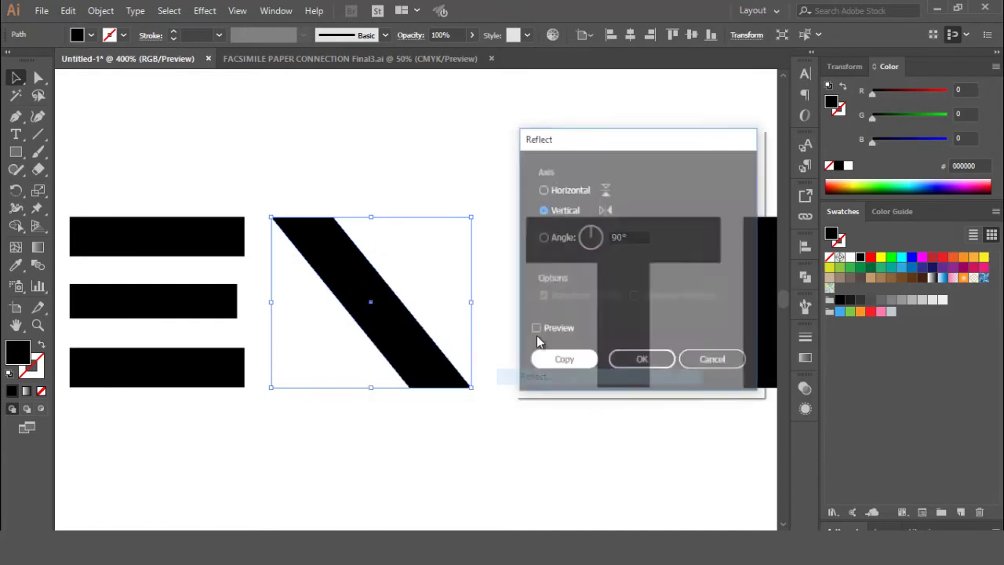
drag(616, 155, 590, 144)
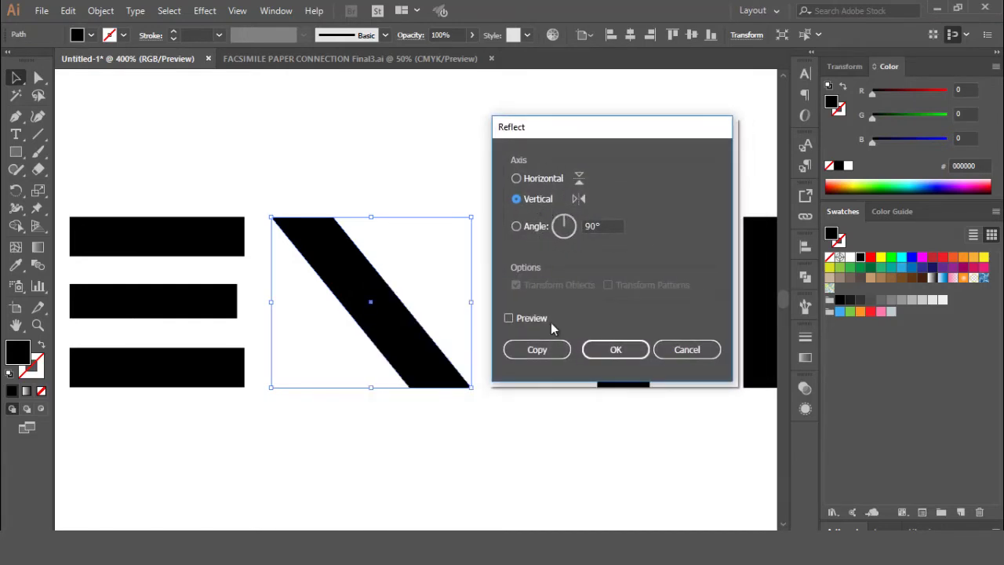
click(510, 318)
click(537, 350)
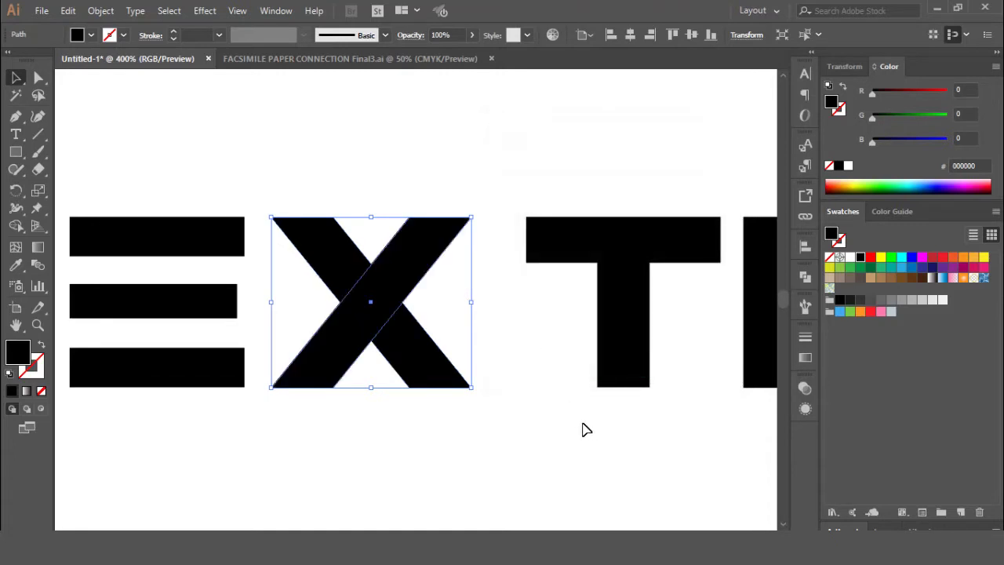
Shift TRA left, then nudge X and TRA together left toward the E
key(ctrl+minus)
key(ctrl+minus)
drag(425, 411, 699, 231)
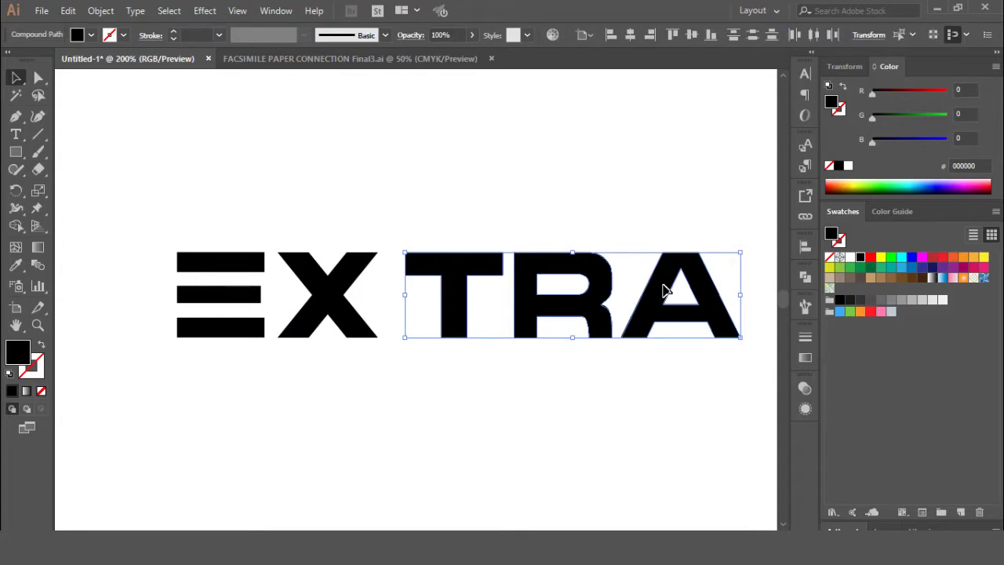
drag(663, 292, 648, 292)
click(452, 424)
drag(317, 375, 683, 267)
key(Left)
key(Left)
key(Left)
key(Left)
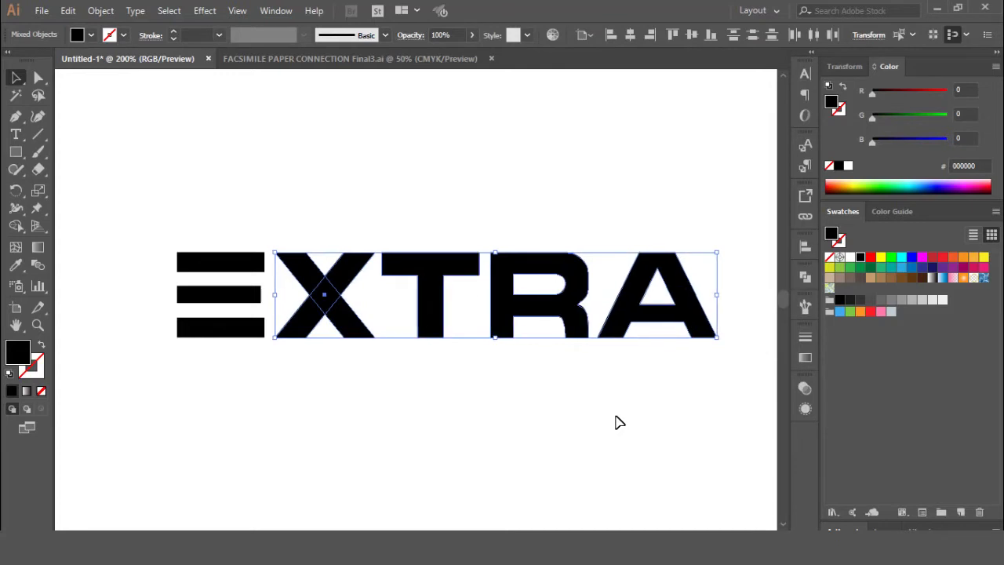
click(615, 429)
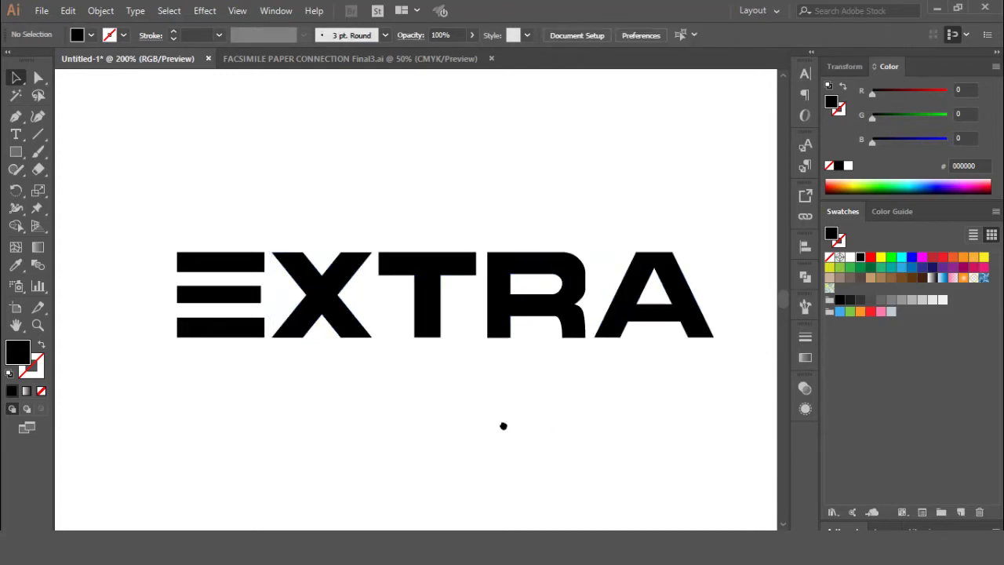
drag(502, 424, 516, 418)
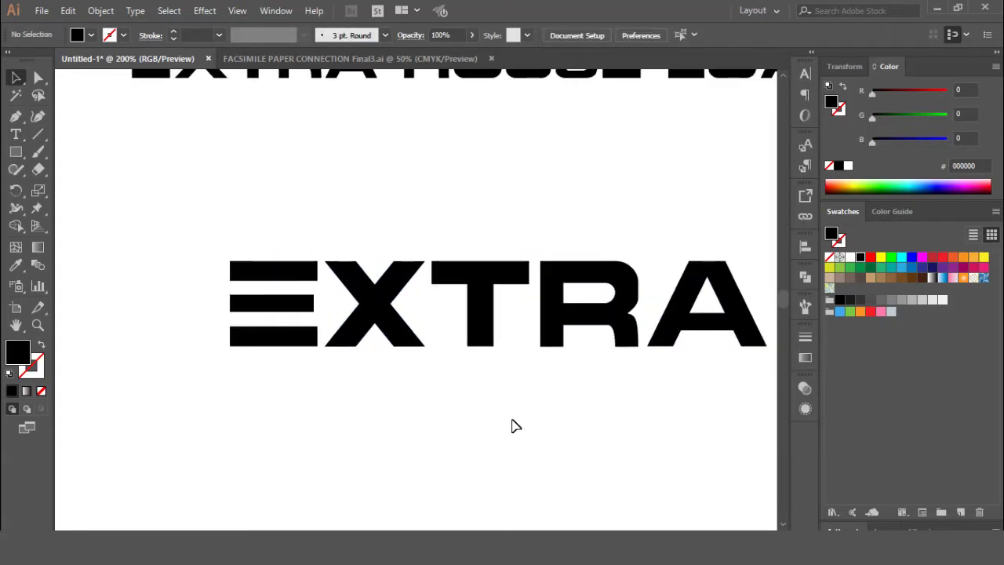
key(ctrl+plus)
key(ctrl+plus)
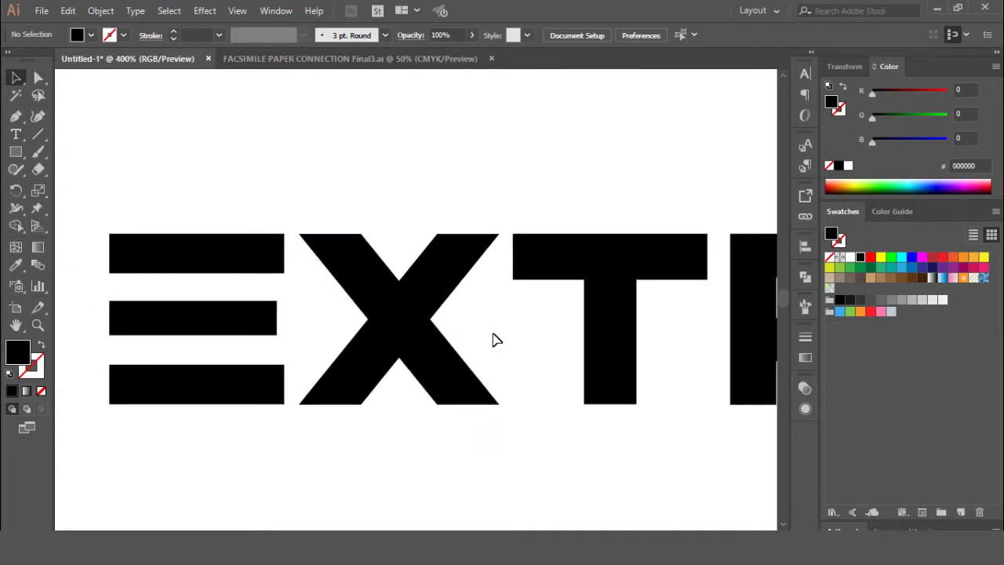
Add a 5 px Offset Path around the X's rising diagonal stroke
click(444, 298)
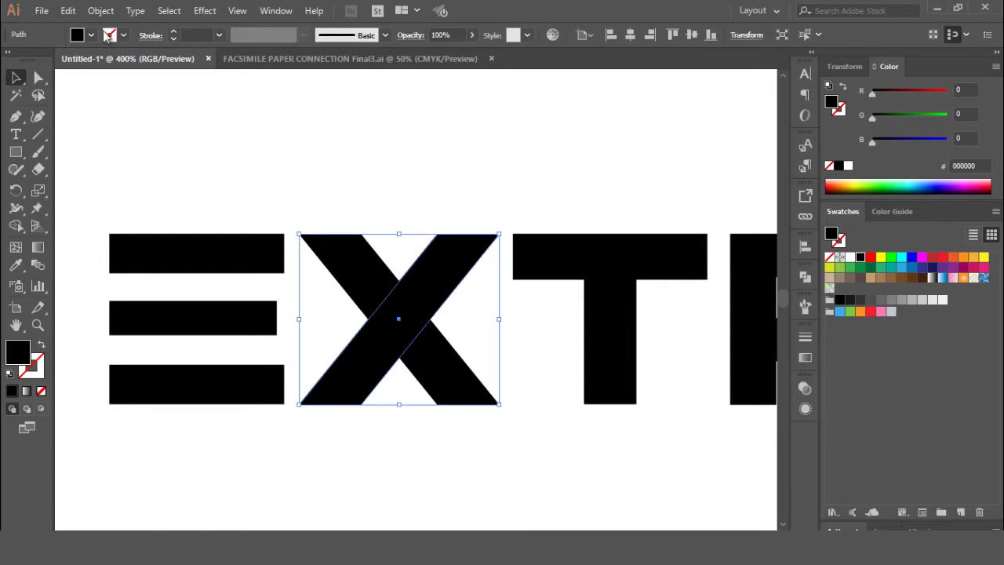
click(101, 10)
mouse_move(196, 343)
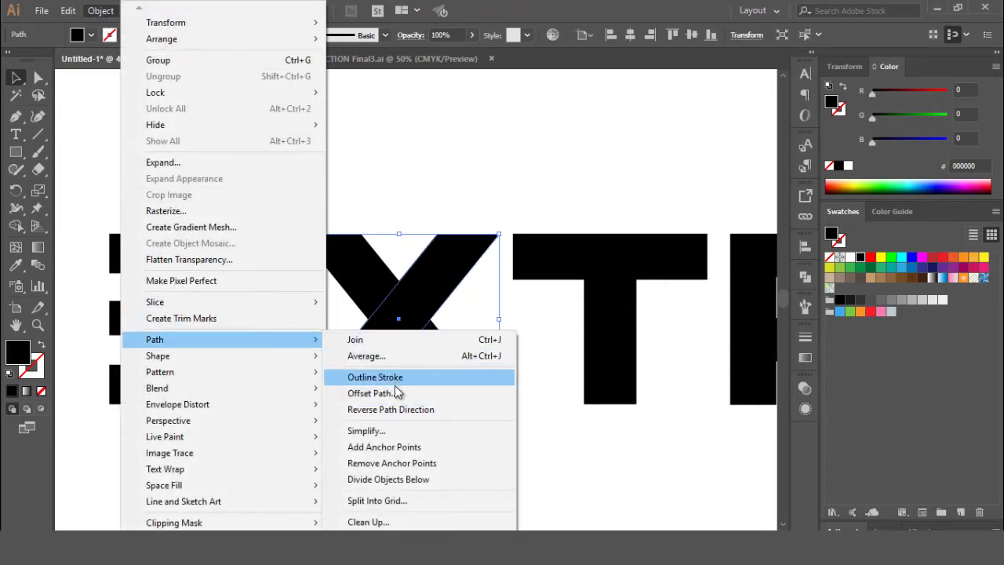
click(396, 390)
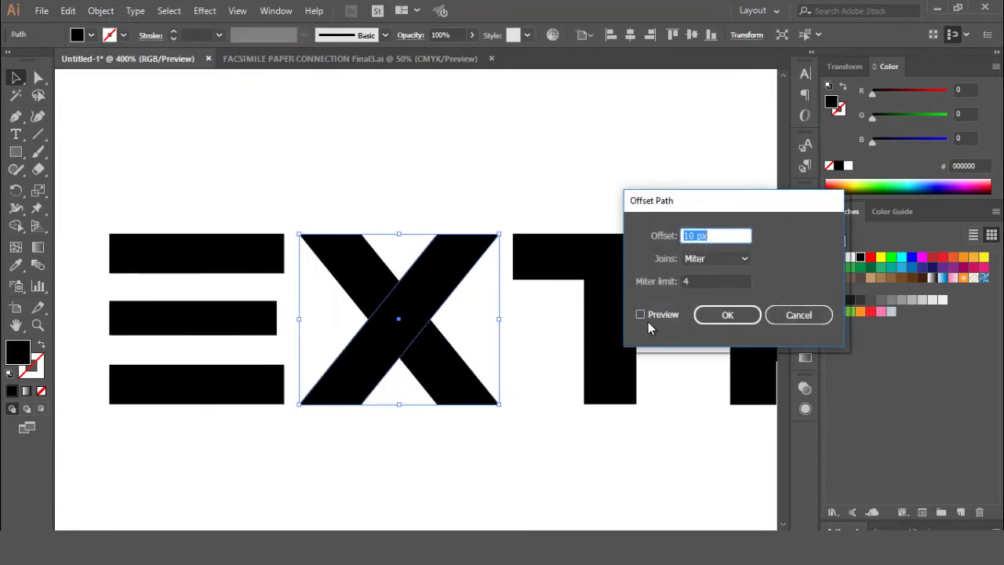
click(641, 313)
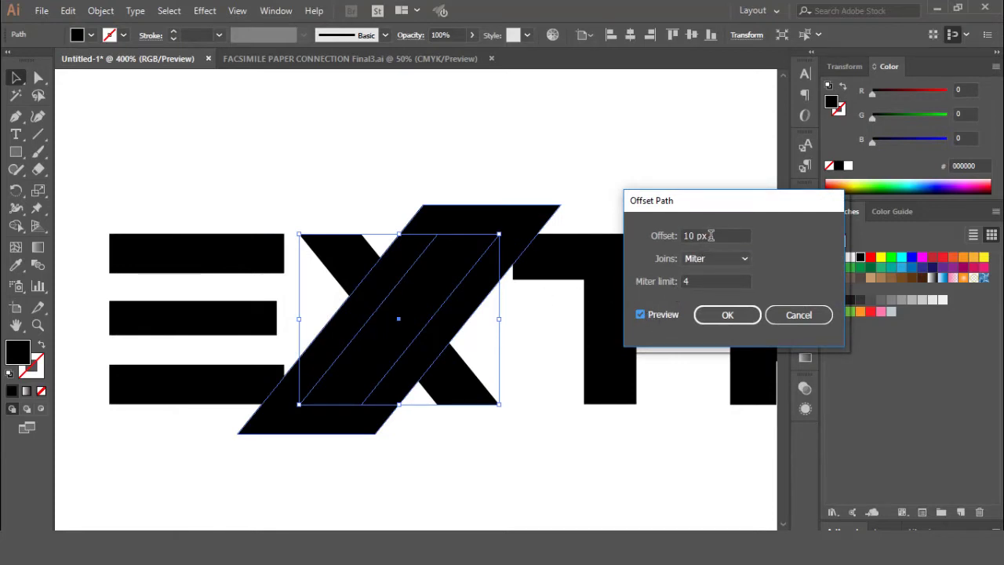
key(Down)
key(Down)
key(Down)
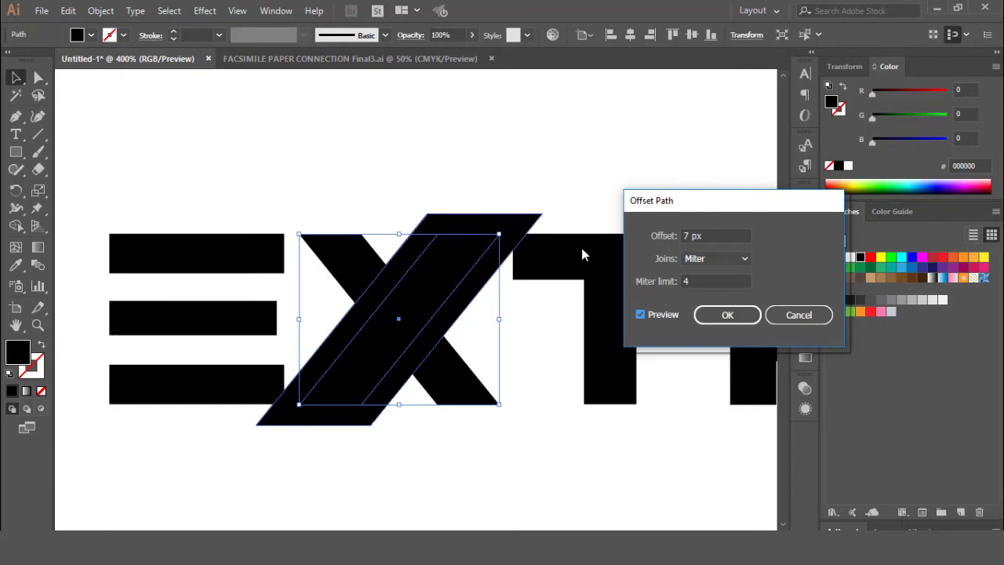
scroll(712, 236, down, 2)
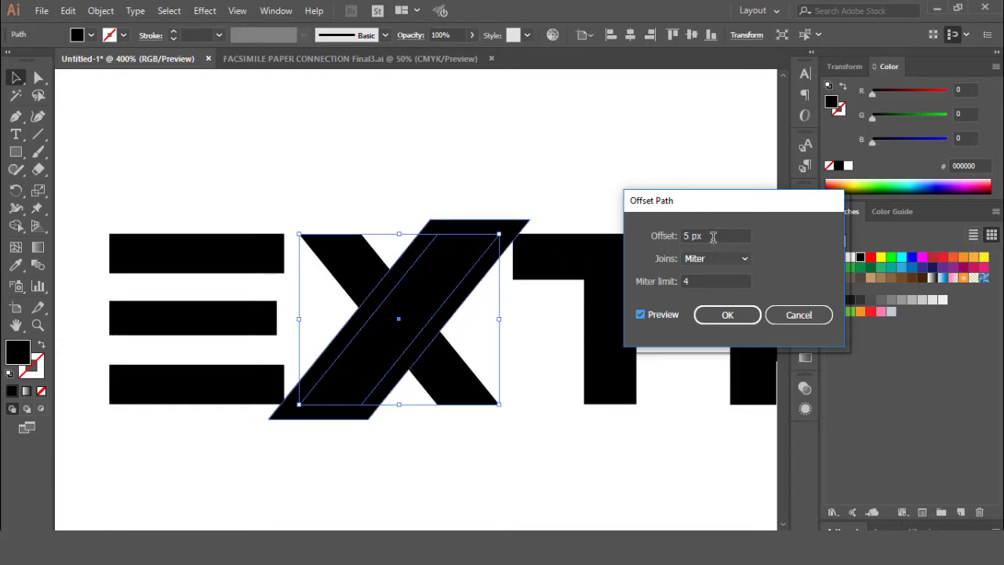
scroll(712, 236, up, 1)
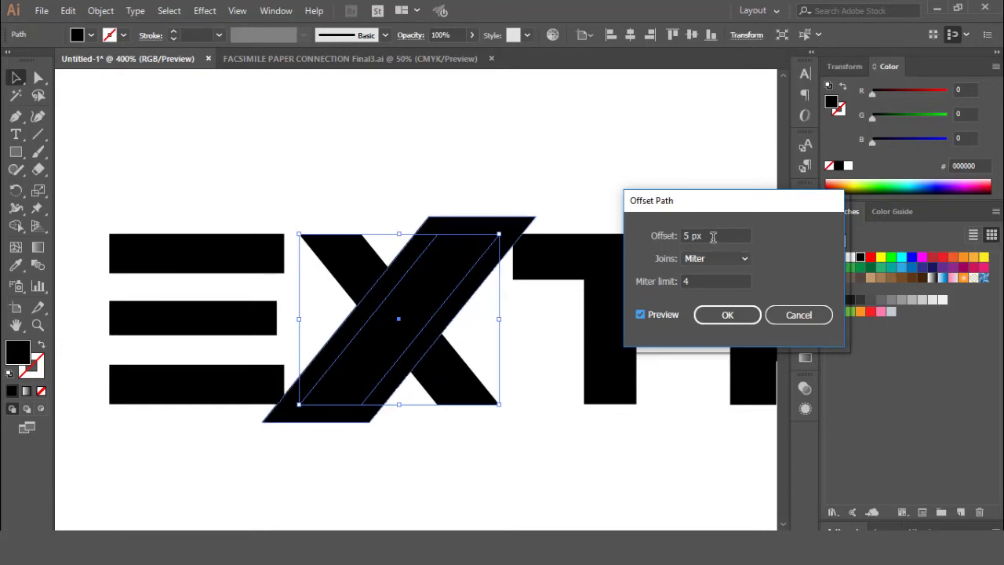
click(744, 315)
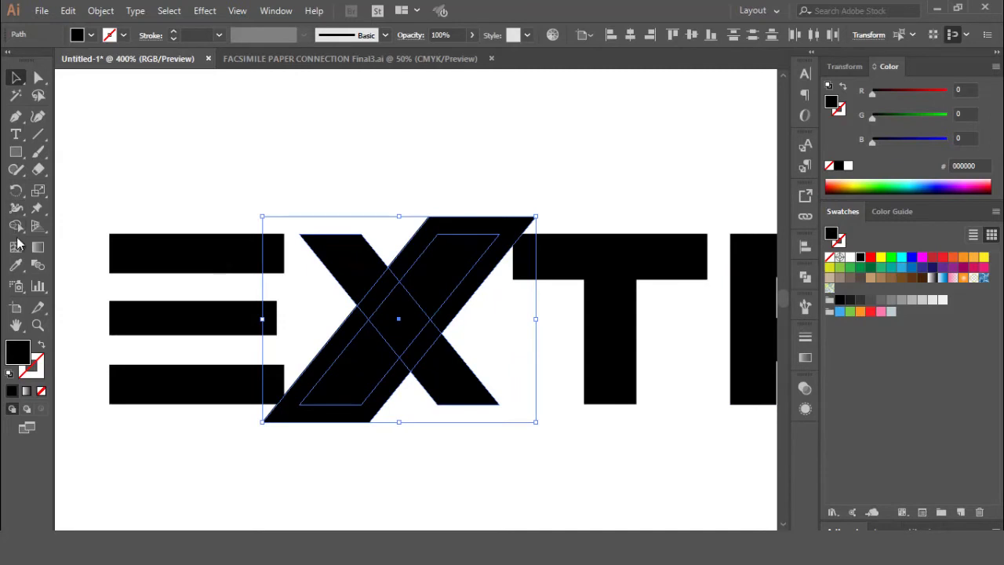
Remove the X's overlap with Shape Builder and delete the offset diagonal bar, leaving a gap
click(16, 226)
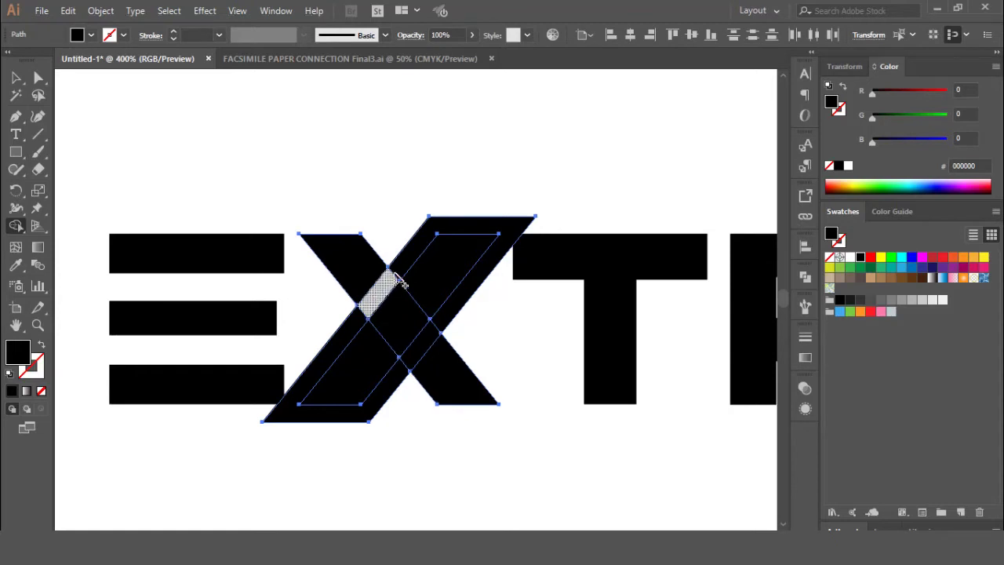
alt+click(379, 304)
click(38, 79)
click(356, 186)
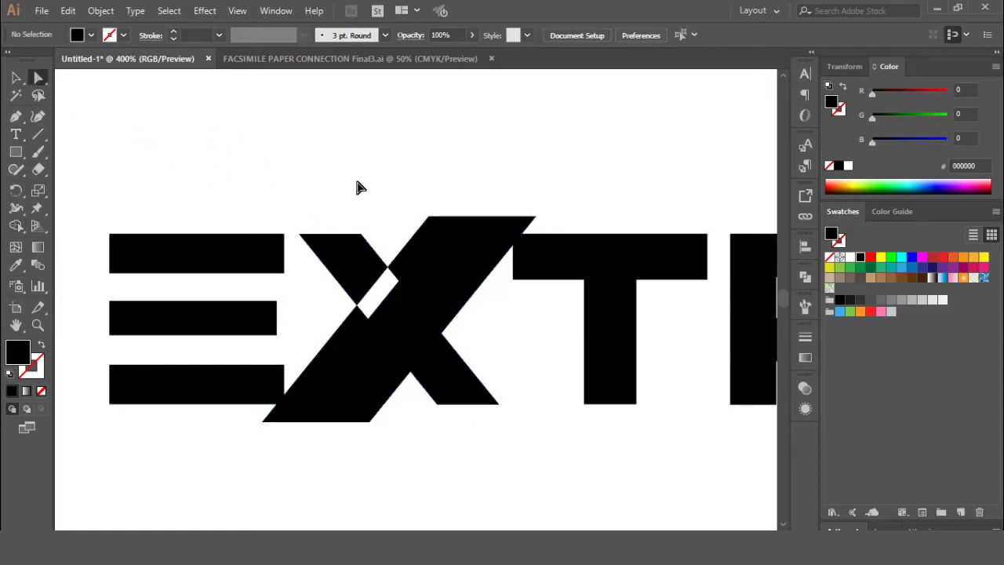
drag(436, 230, 519, 376)
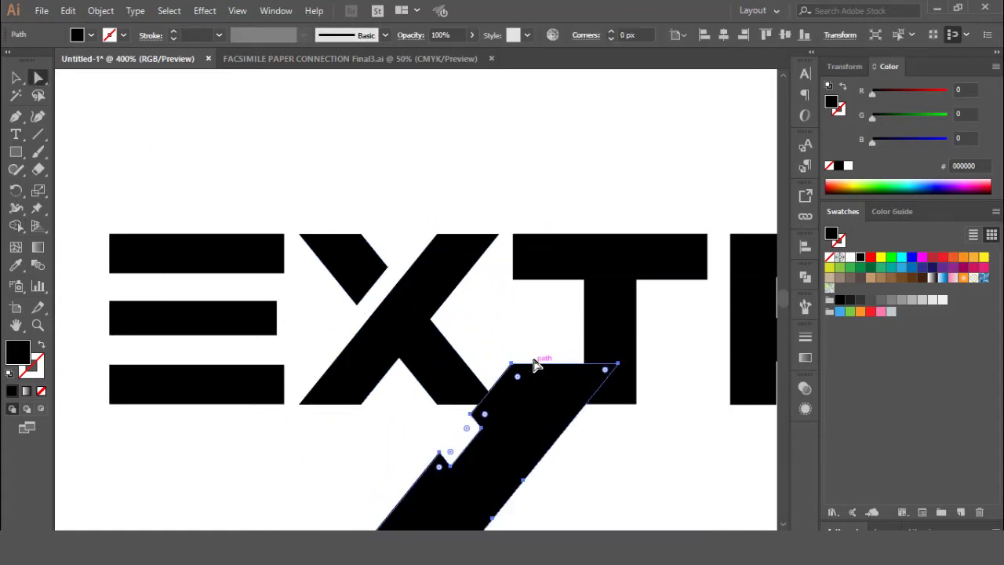
key(Delete)
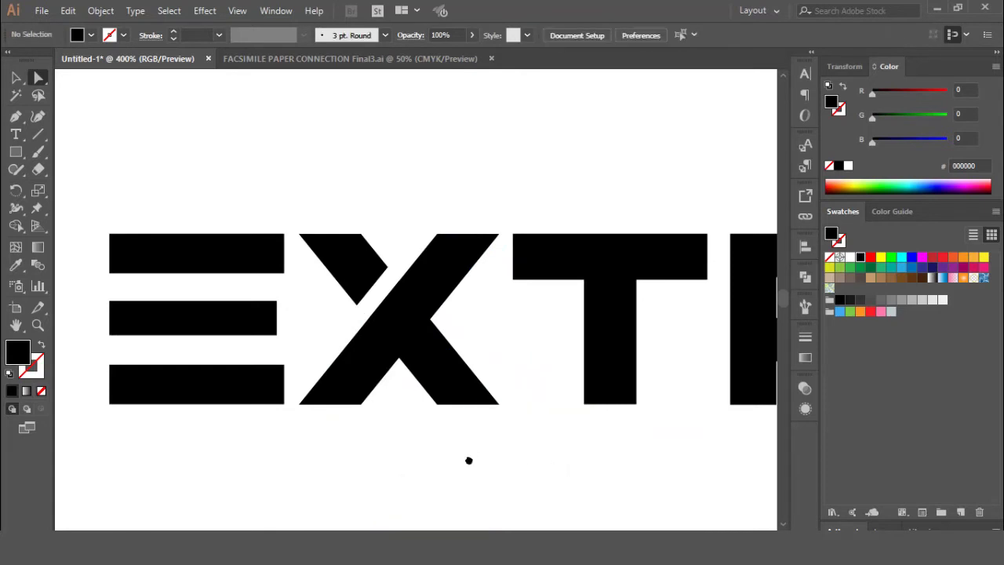
drag(469, 461, 478, 457)
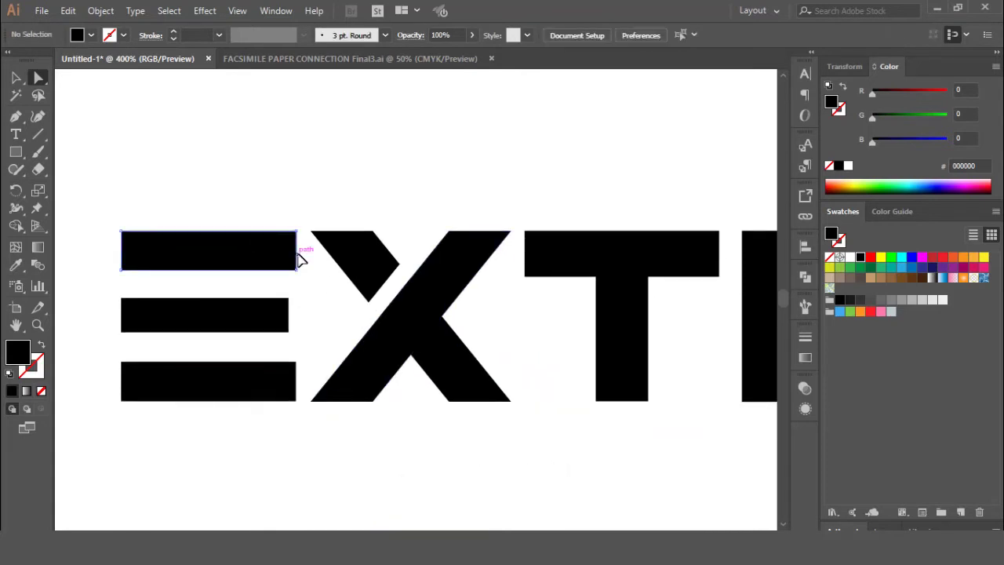
Stretch the E's top bar right with Direct Selection until it reaches the X's detached arm
mouse_move(302, 254)
mouse_down()
mouse_move(350, 261)
mouse_move(298, 255)
mouse_up()
click(410, 428)
drag(302, 256, 357, 257)
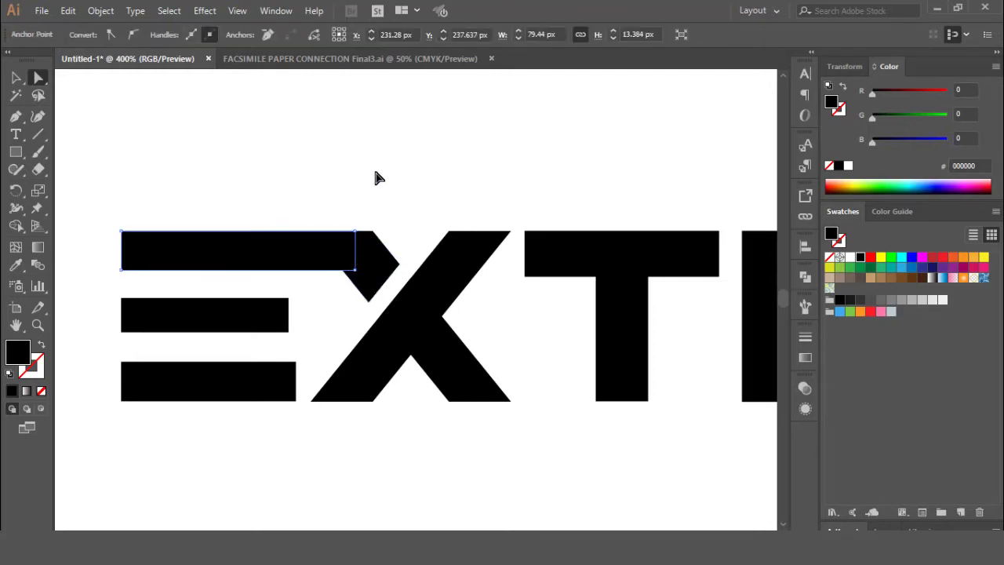
click(376, 177)
drag(171, 182, 409, 215)
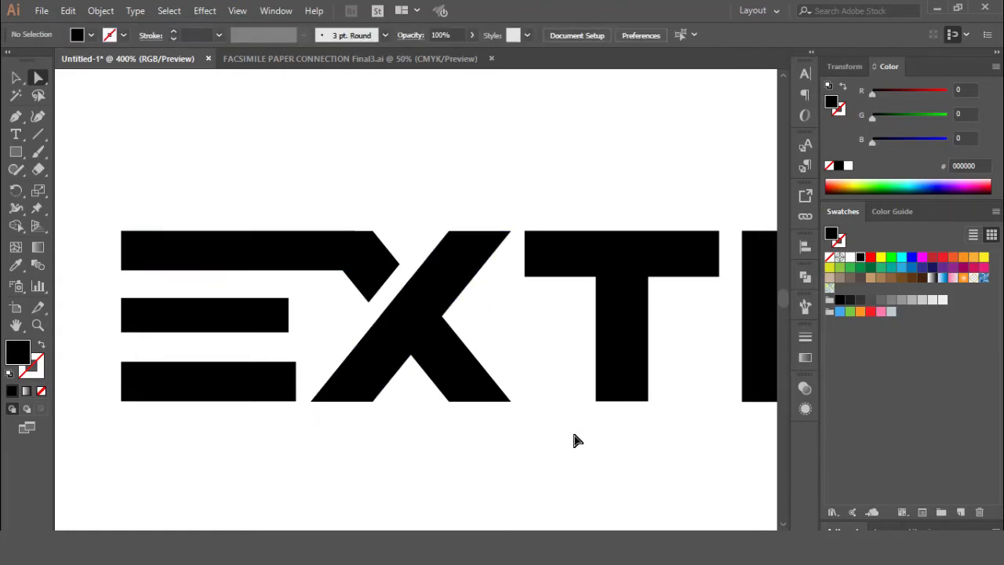
key(ctrl+minus)
key(ctrl+minus)
key(ctrl+minus)
key(ctrl+minus)
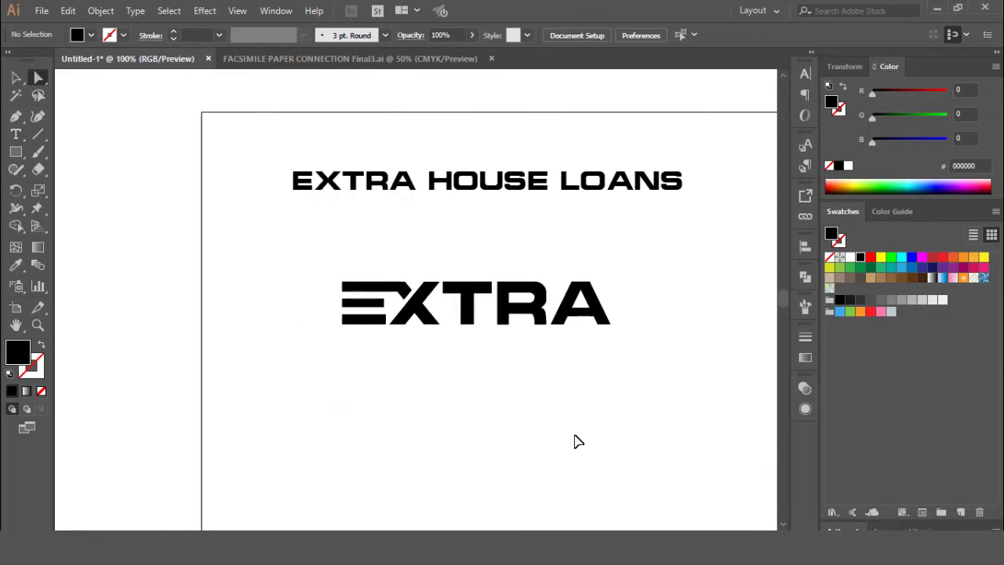
key(ctrl+equal)
key(ctrl+equal)
key(ctrl+equal)
drag(658, 415, 610, 410)
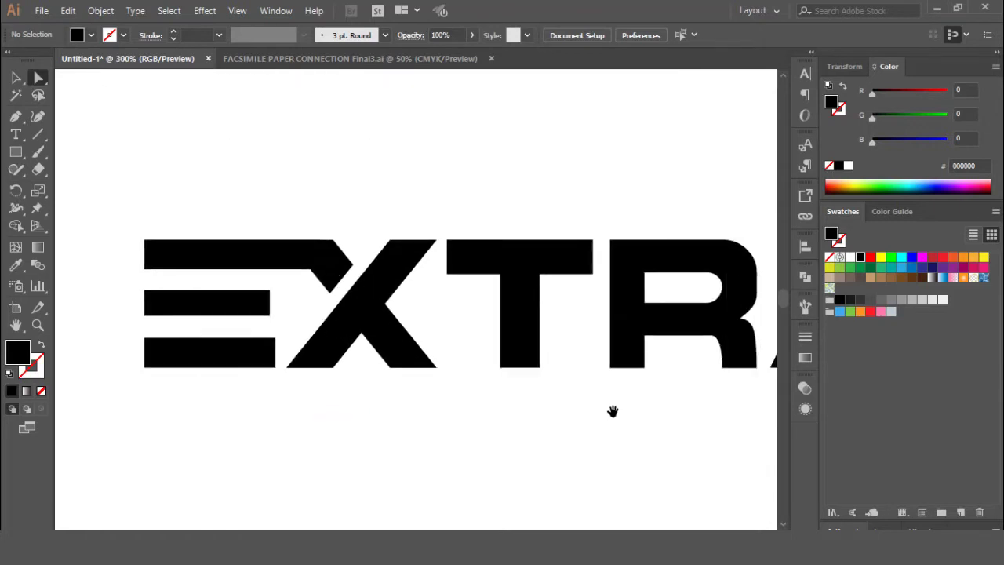
Unite the E's top bar and the X's arm into one shape with Pathfinder
drag(269, 185, 348, 274)
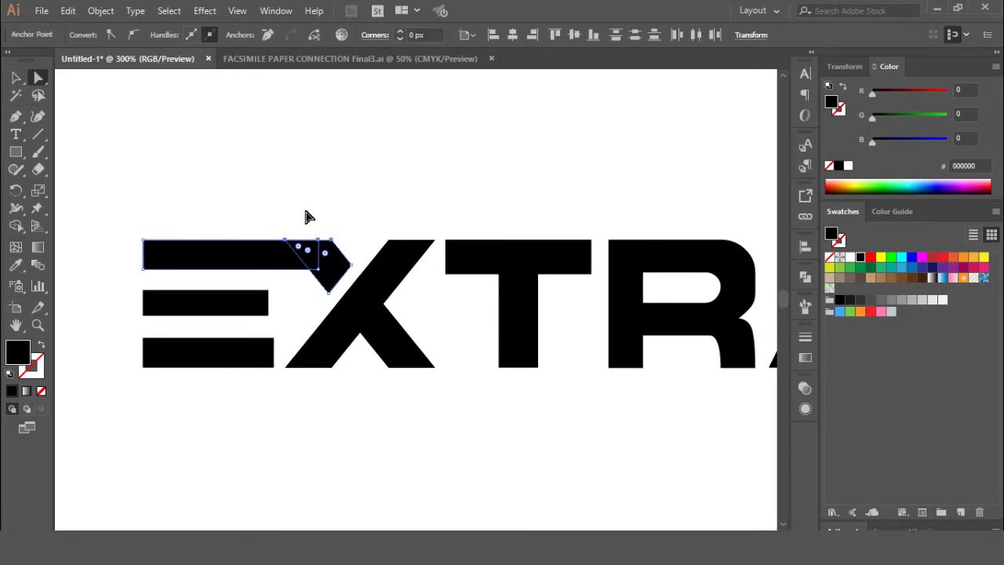
click(805, 276)
click(635, 307)
click(487, 375)
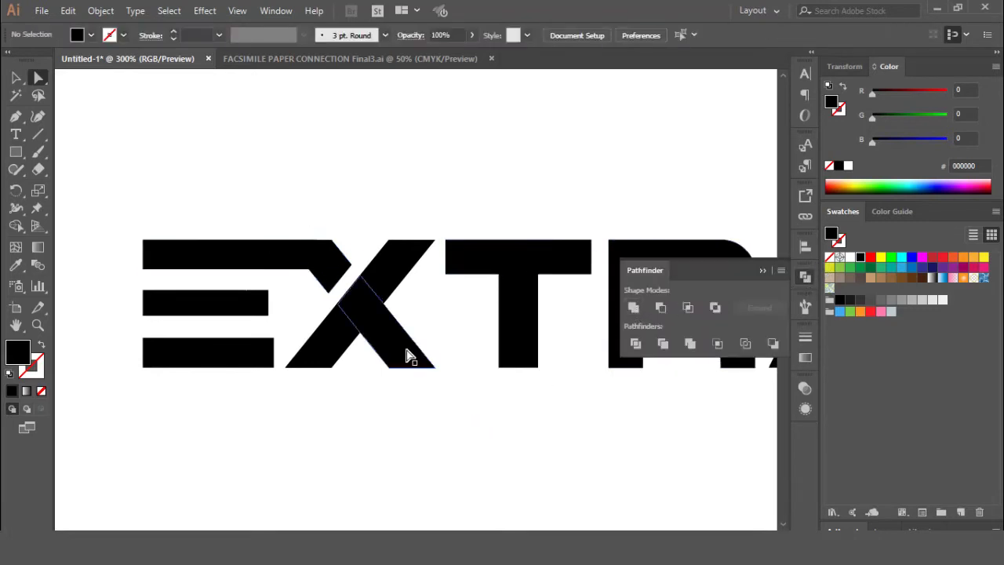
Unite the X's left diagonal stroke and right leg into a single shape
click(385, 295)
drag(441, 410, 357, 324)
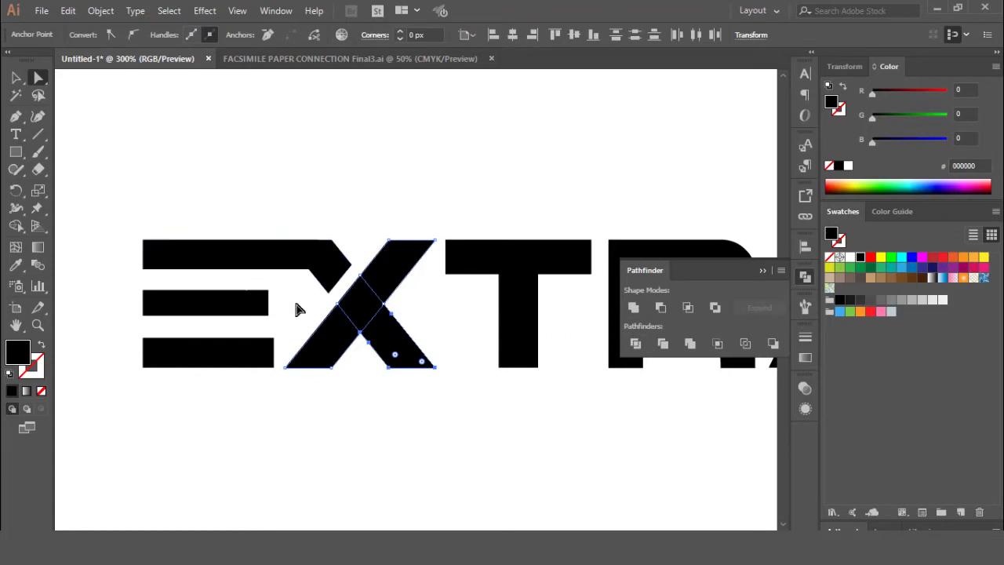
click(634, 307)
click(805, 276)
click(597, 445)
key(ctrl+minus)
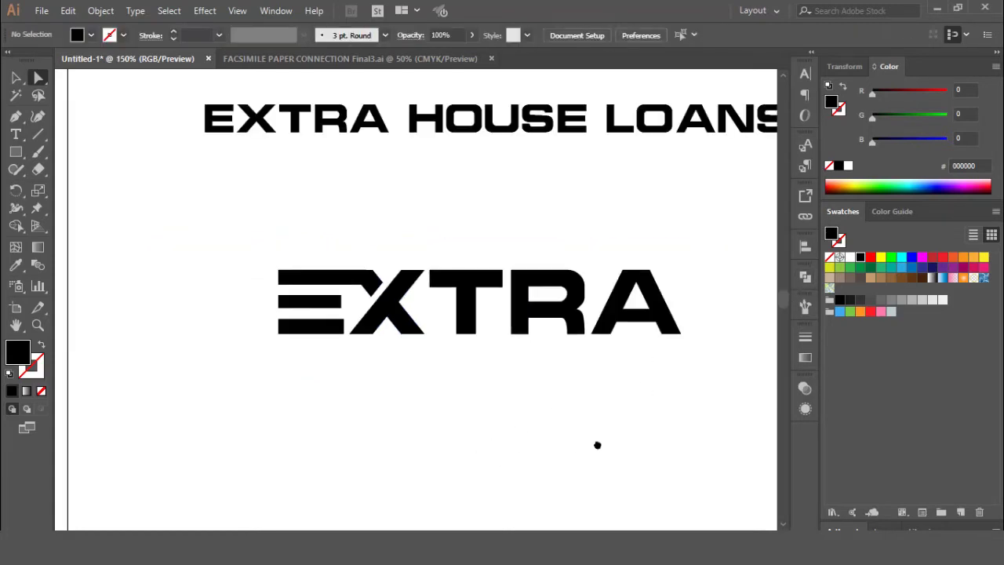
scroll(604, 444, right, 2)
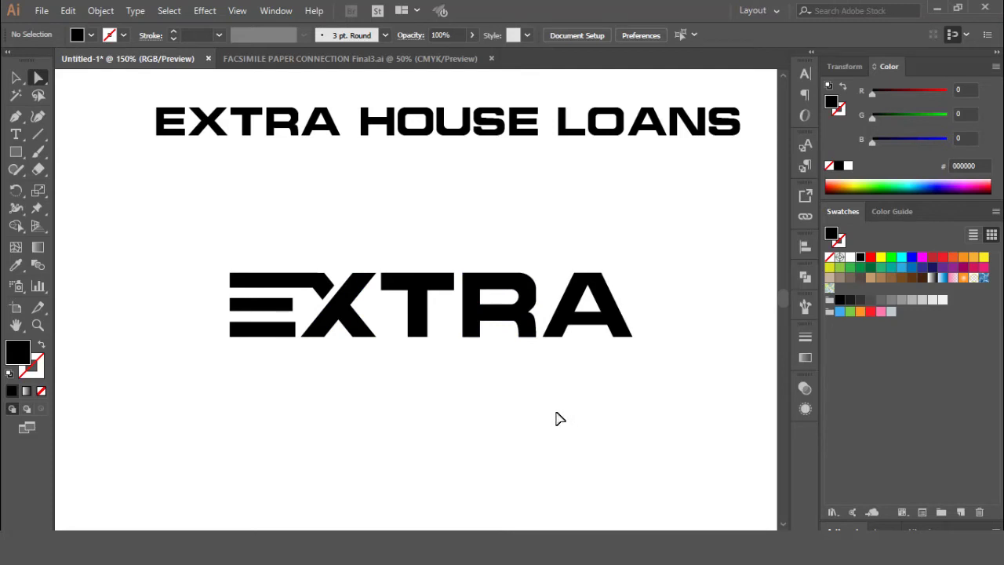
key(ctrl+plus)
key(ctrl+plus)
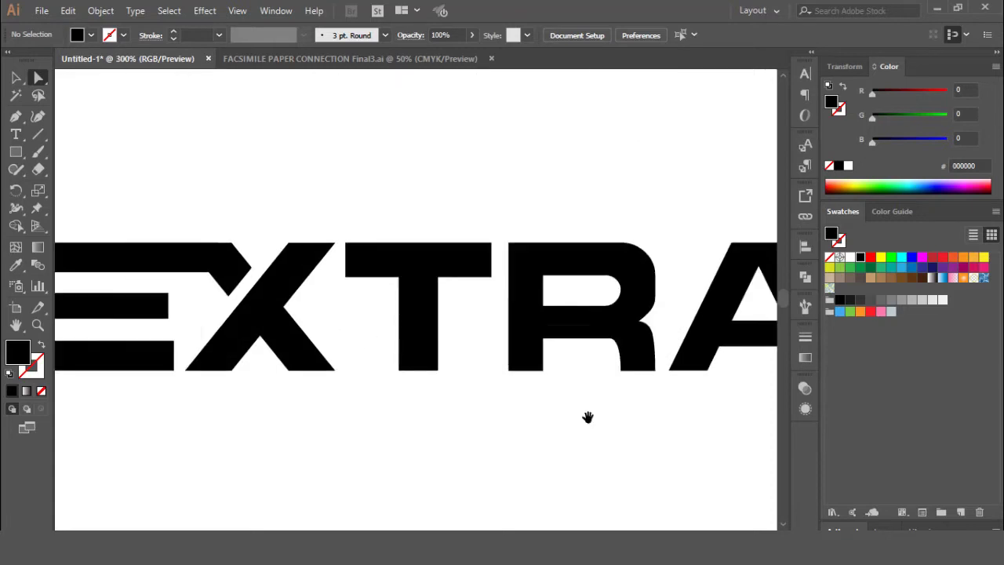
drag(590, 417, 559, 428)
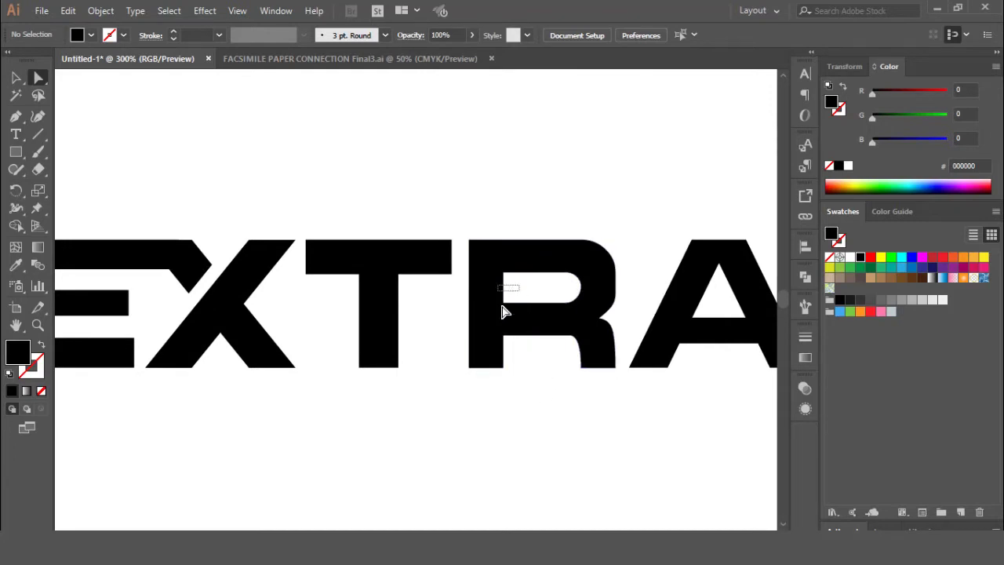
click(525, 318)
click(529, 287)
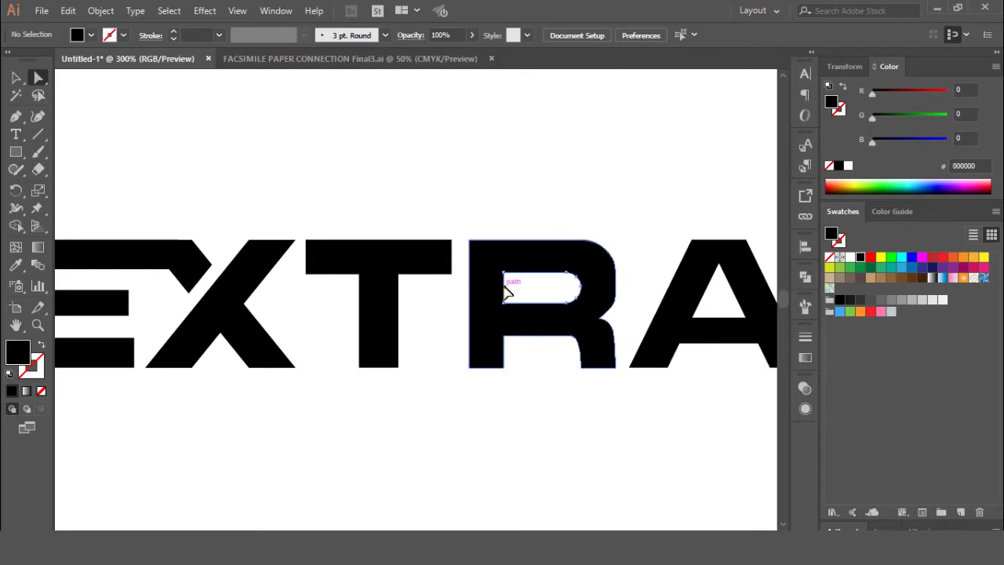
drag(507, 290, 457, 287)
shift+click(754, 345)
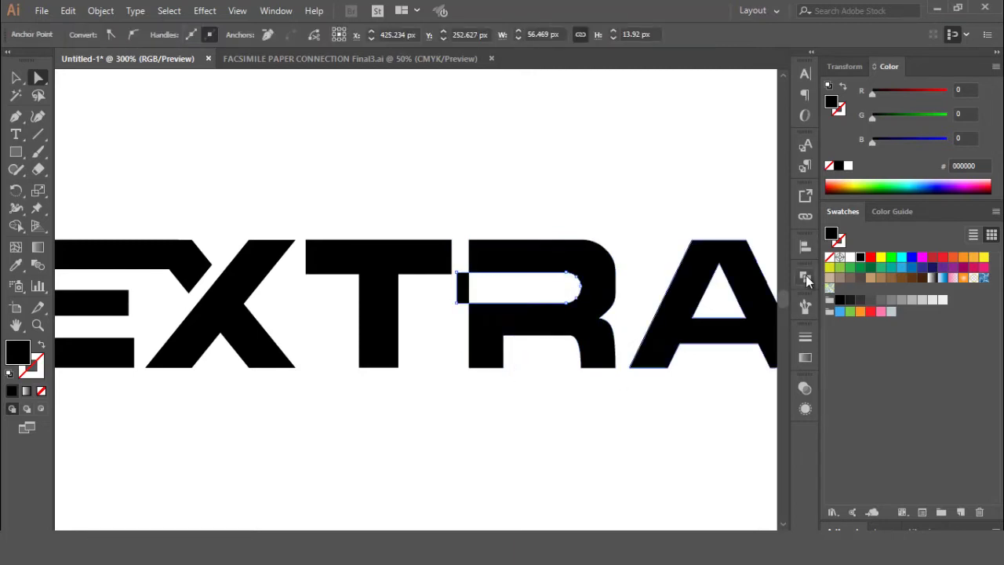
click(806, 276)
click(636, 343)
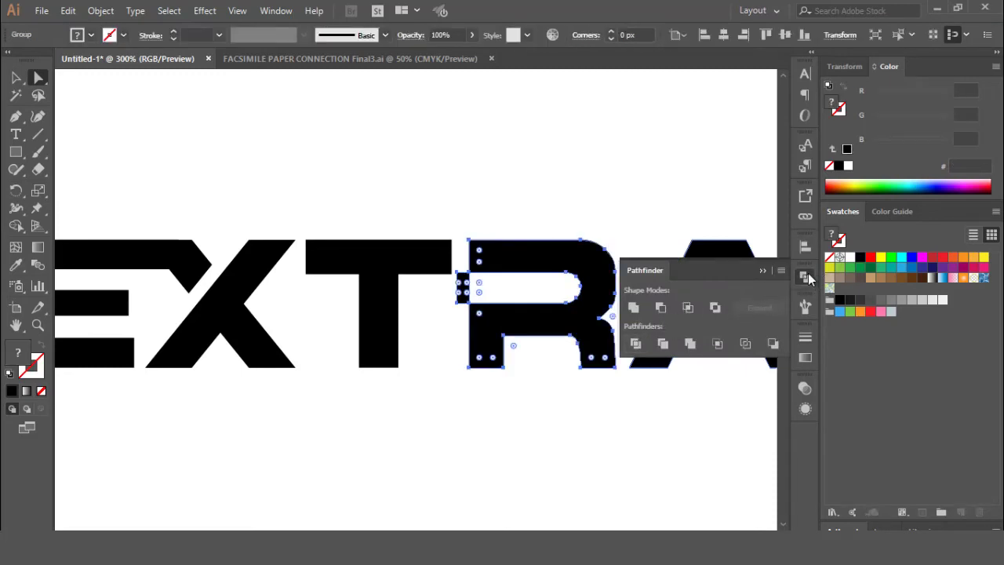
click(809, 280)
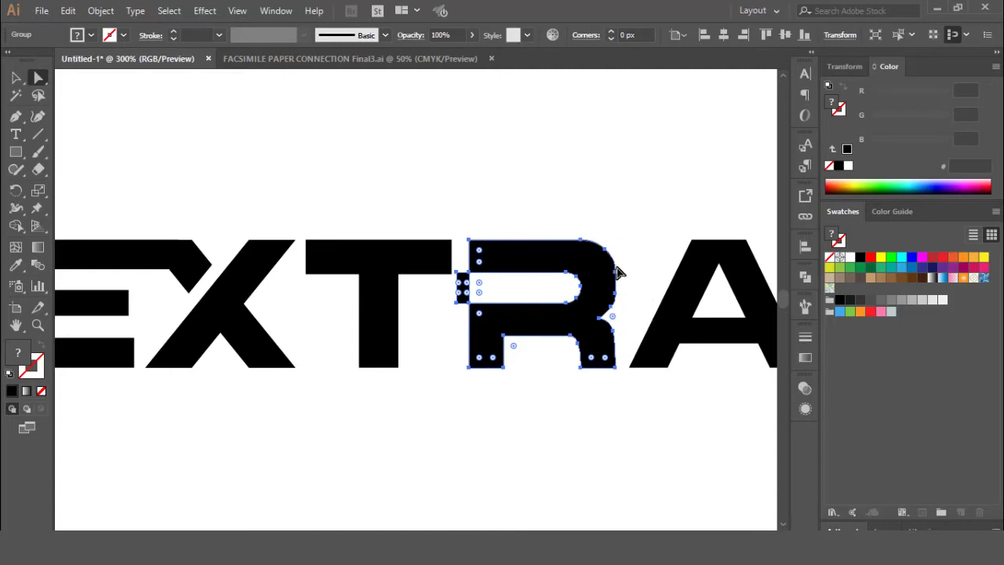
click(860, 258)
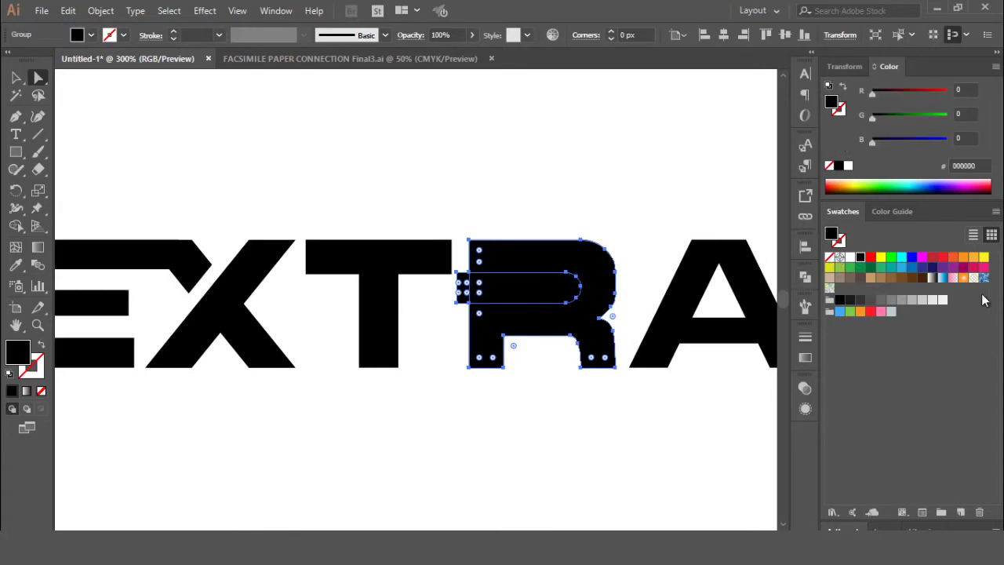
click(567, 409)
drag(533, 287, 537, 392)
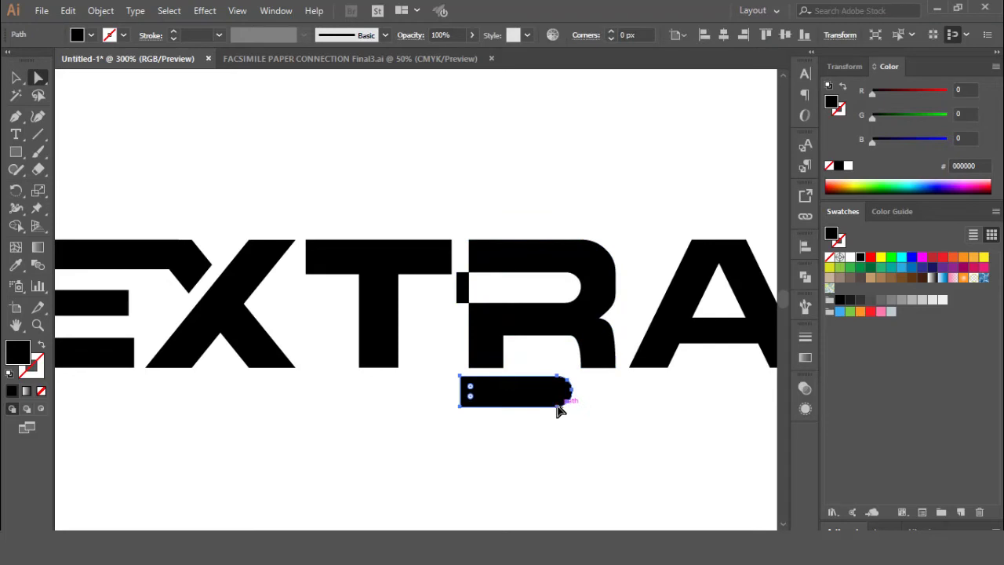
key(ctrl+z)
click(545, 405)
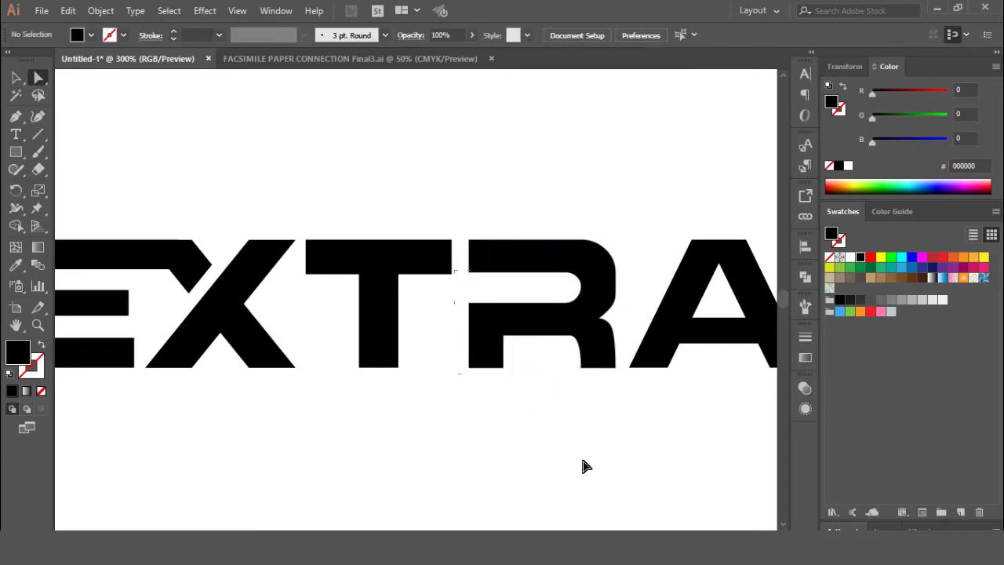
key(ctrl+z)
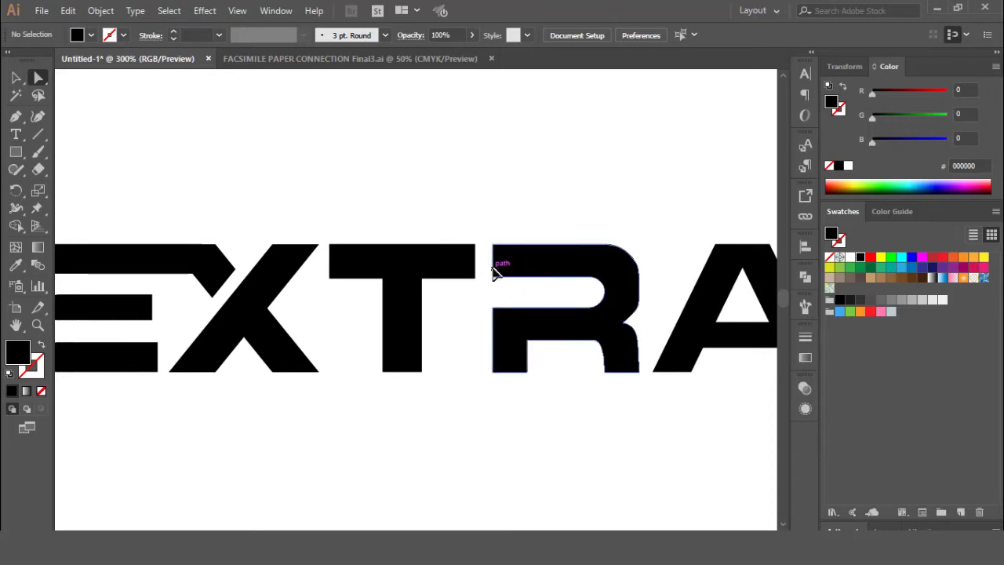
Nudge the selected R and A two arrow-key steps left so the R tucks against the T
click(490, 272)
click(612, 438)
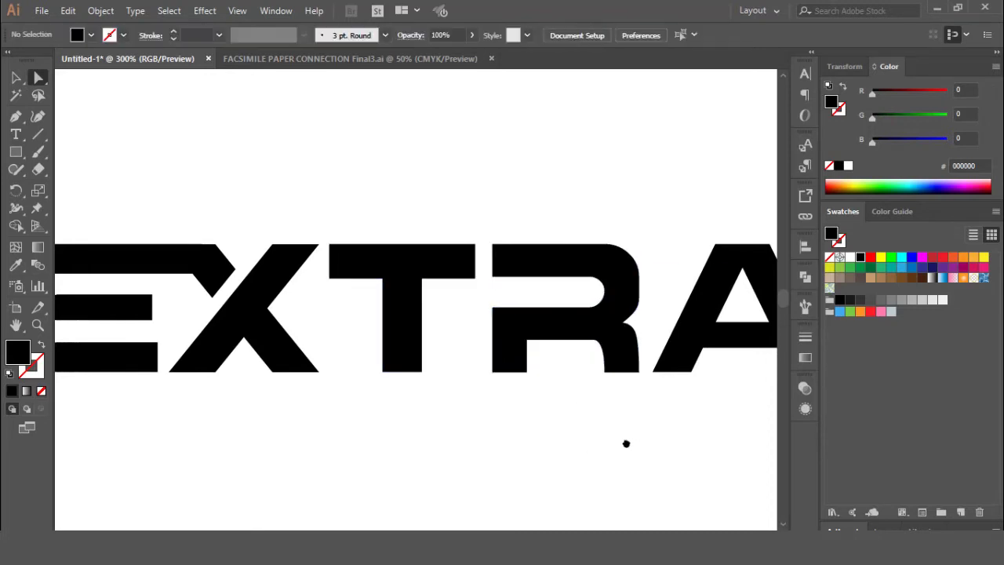
key(ctrl+shift+z)
key(v)
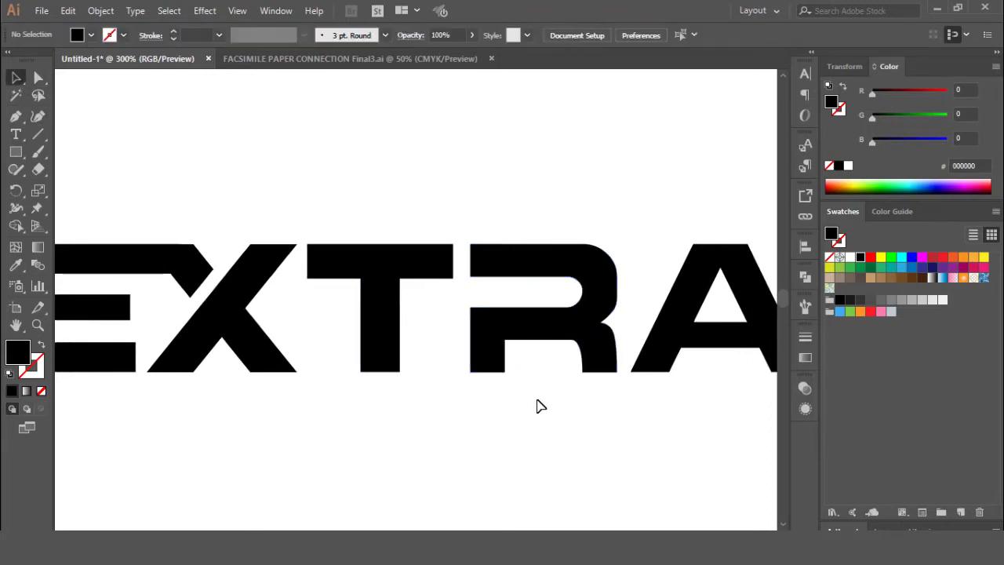
drag(555, 202, 716, 399)
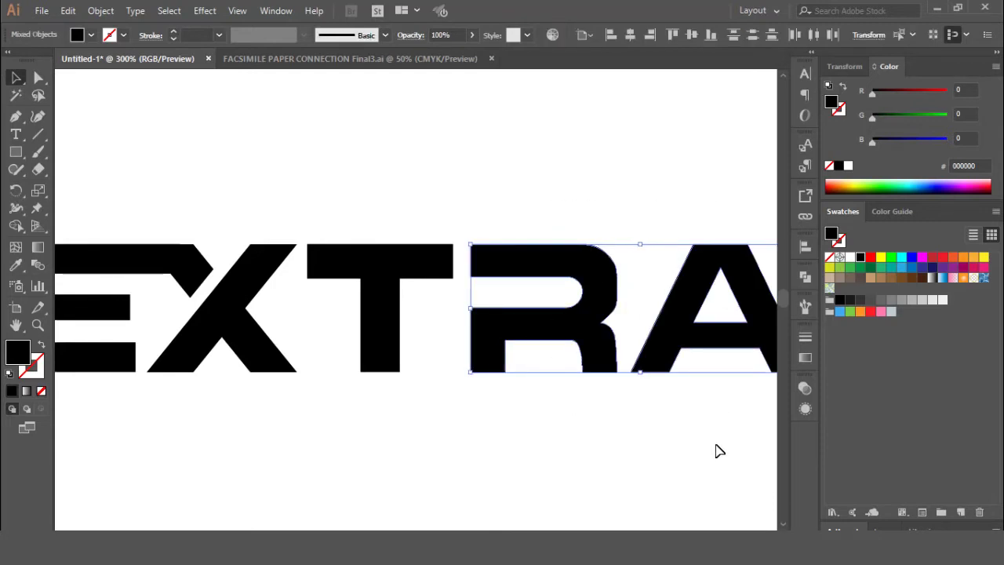
key(Left)
key(Left)
key(Left)
key(Left)
key(Left)
key(Left)
key(Left)
key(Left)
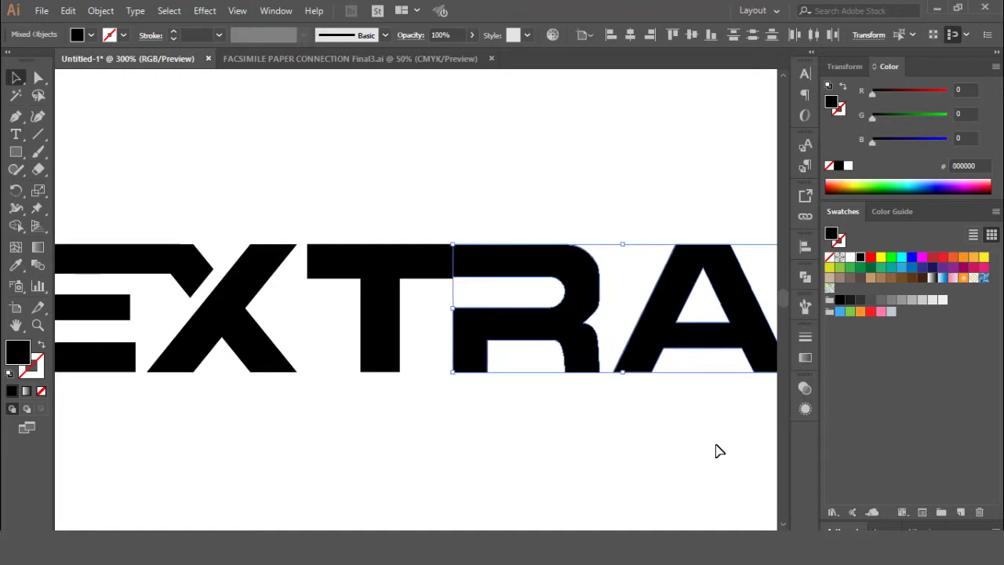
key(Left)
key(Left)
key(Left)
key(Left)
key(Left)
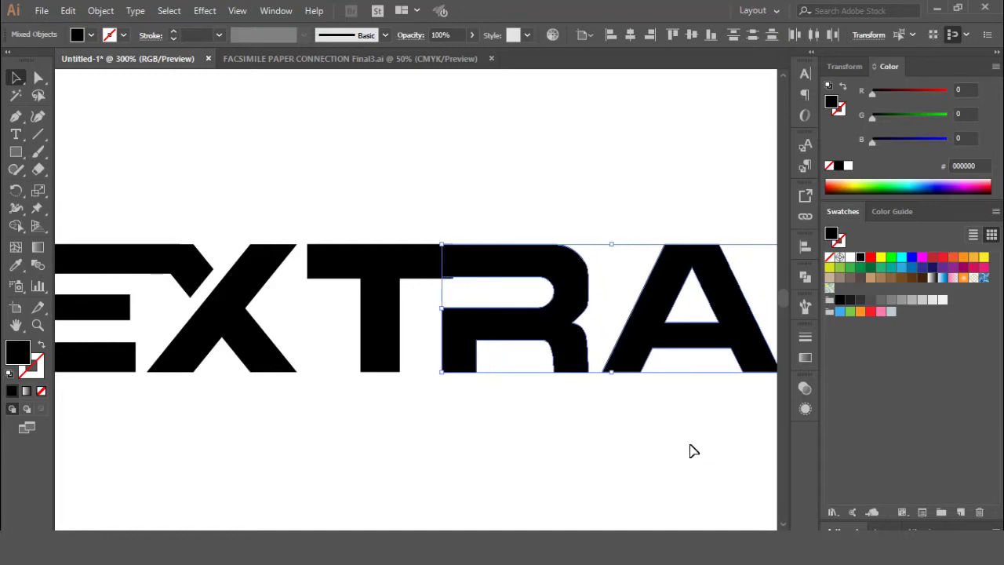
click(551, 483)
drag(532, 446, 534, 452)
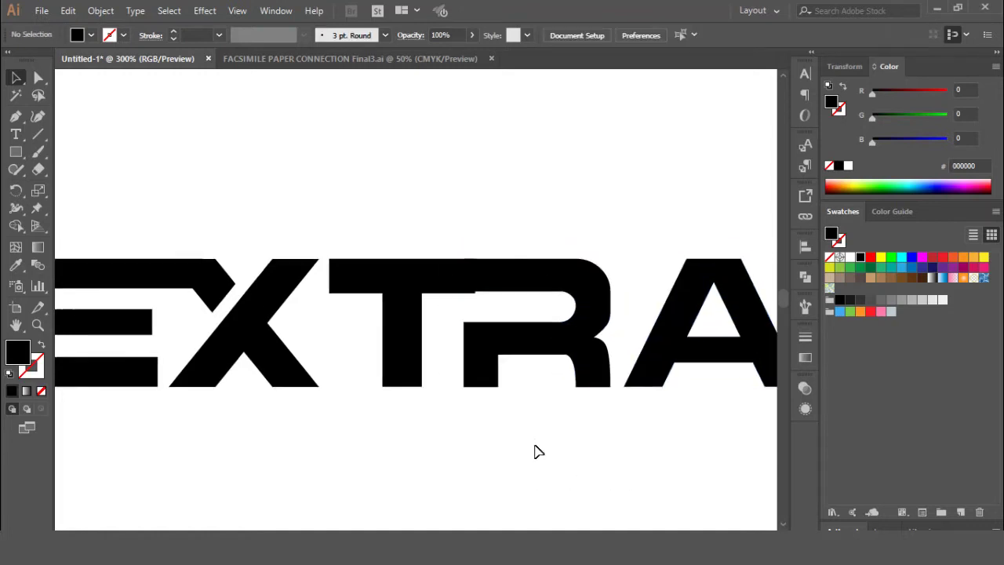
key(ctrl+plus)
key(ctrl+plus)
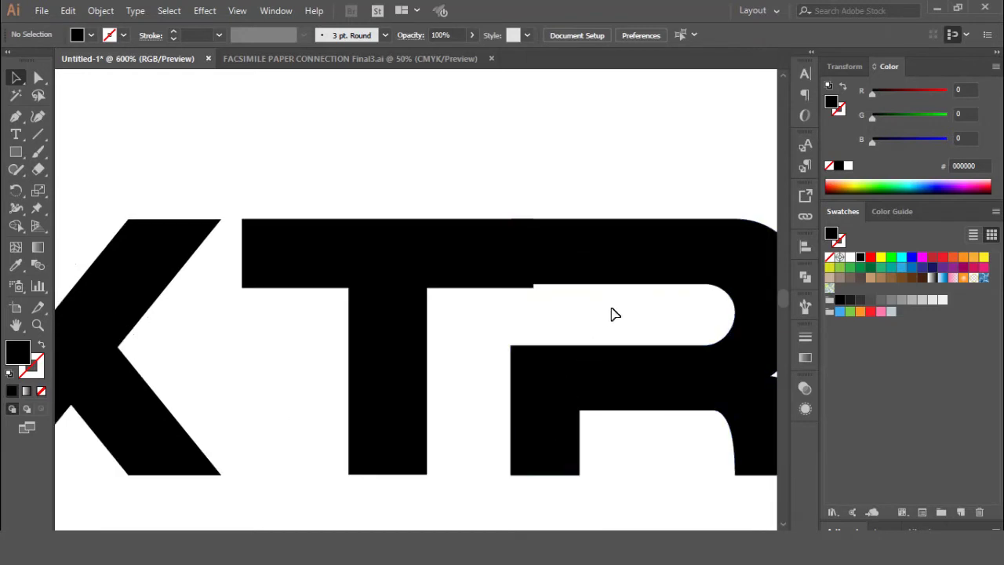
Drag the T's crossbar end anchors right with Direct Selection to meet the R's top
drag(609, 314, 511, 332)
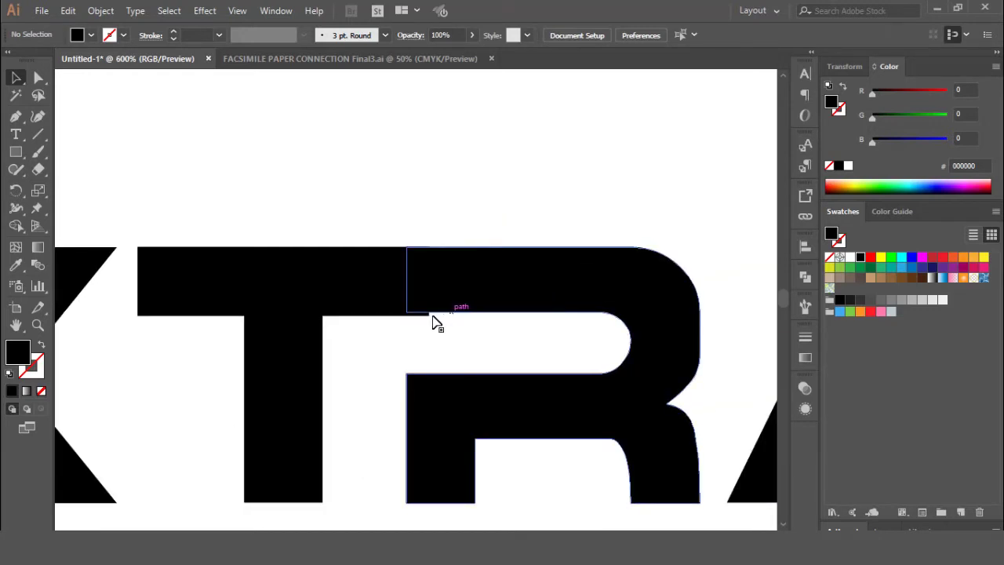
drag(288, 220, 344, 326)
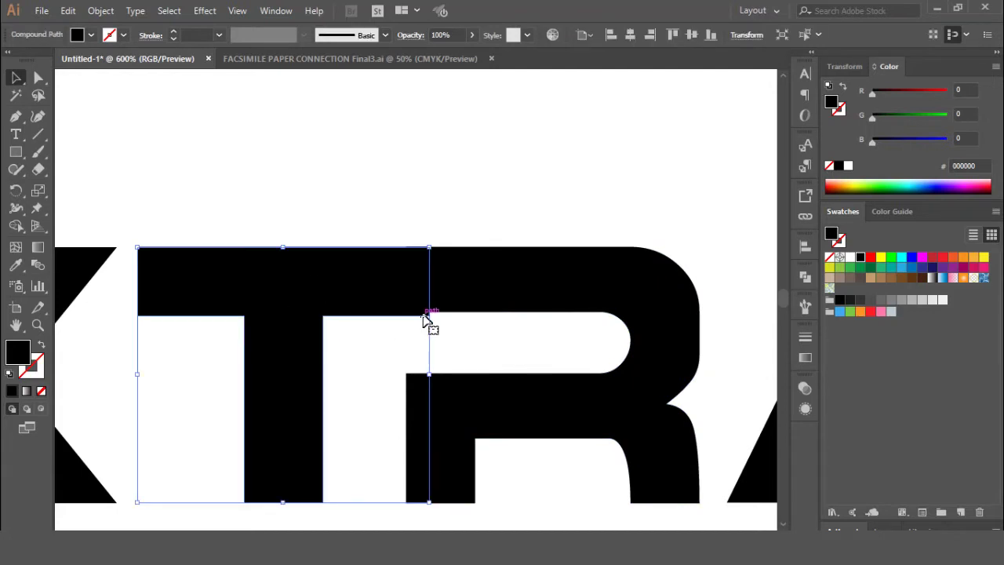
click(468, 330)
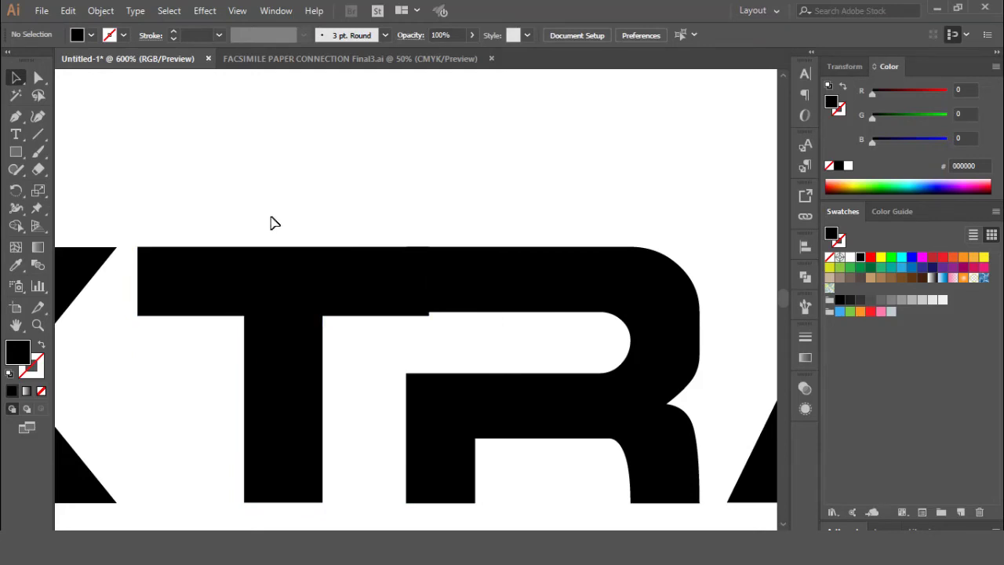
click(40, 77)
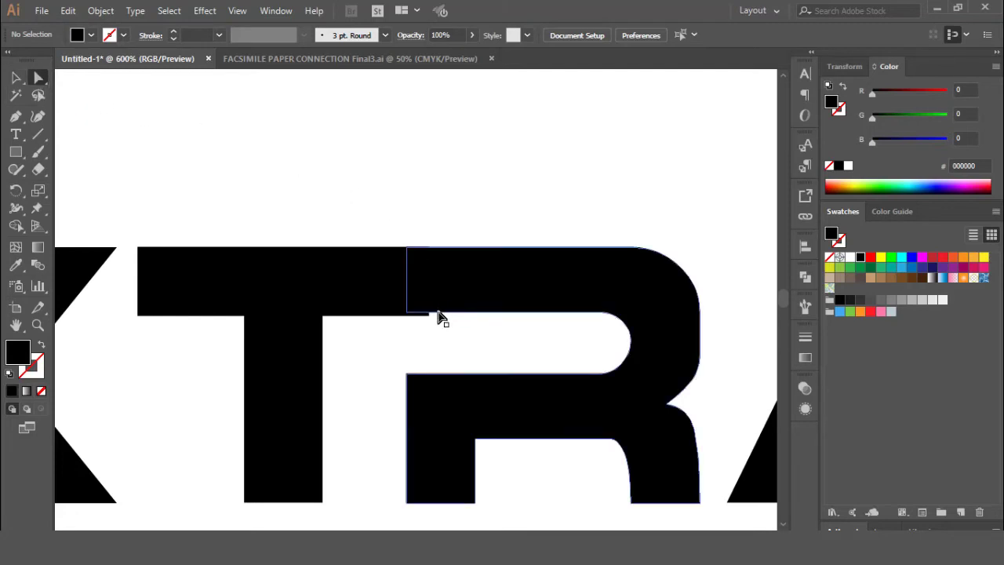
drag(432, 317, 642, 315)
click(594, 342)
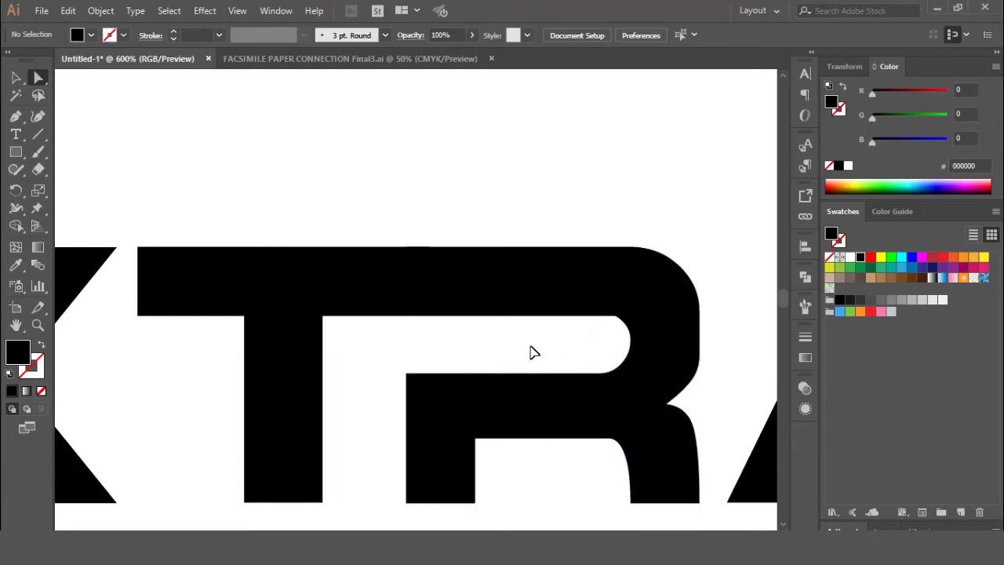
key(ctrl+z)
click(353, 347)
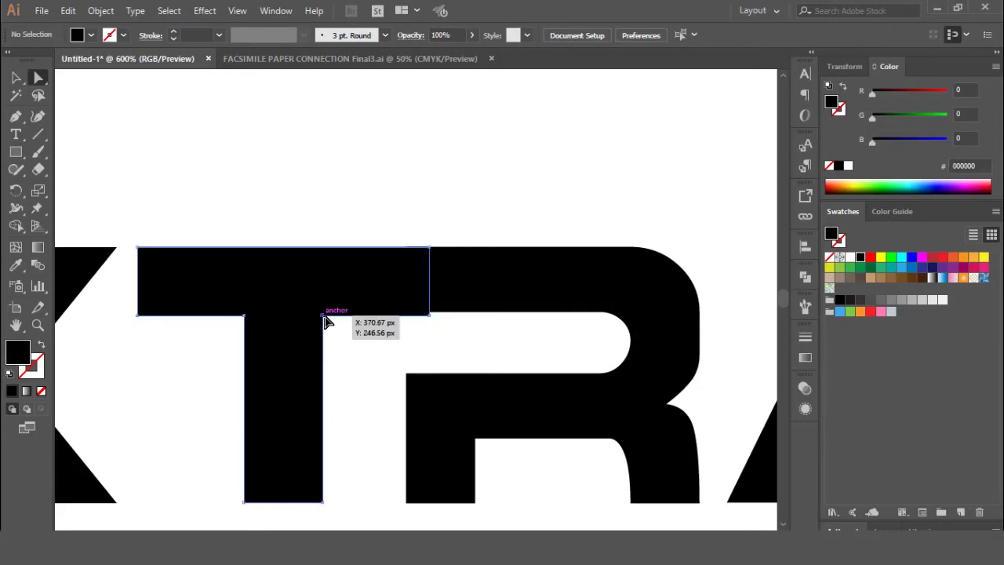
Pull both inner corners of the T up into spikes and Divide the T with Pathfinder
drag(324, 319, 324, 214)
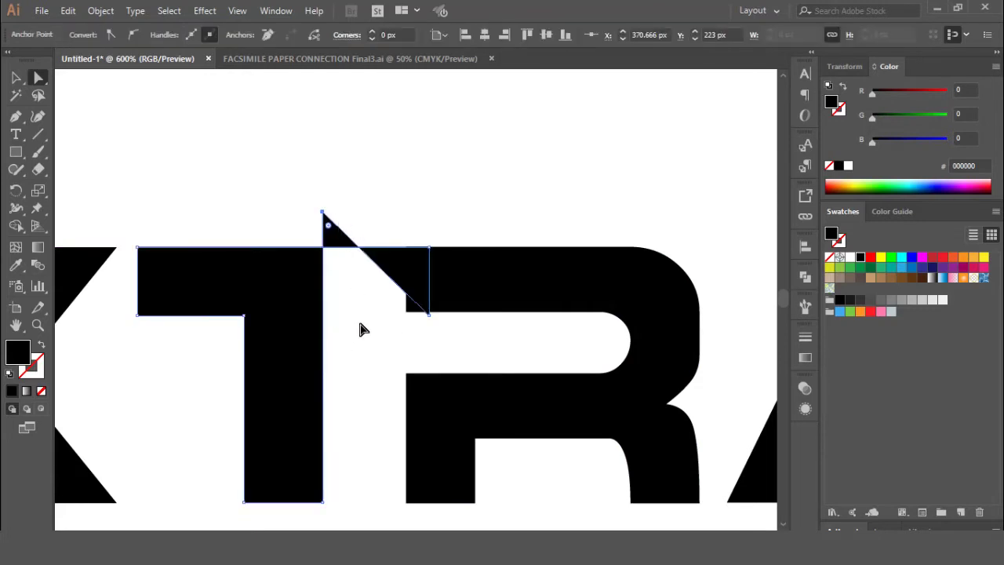
click(366, 354)
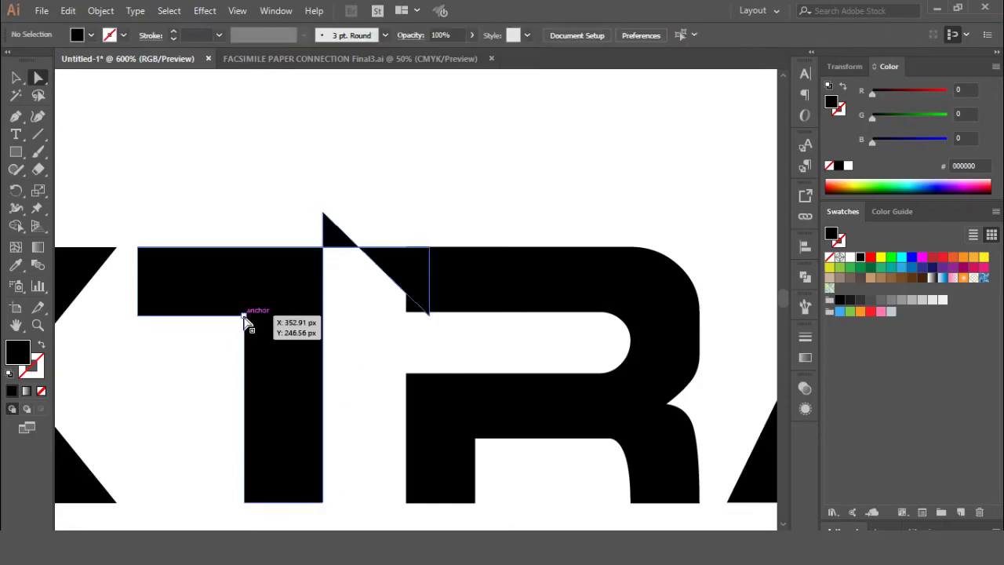
drag(243, 311, 243, 197)
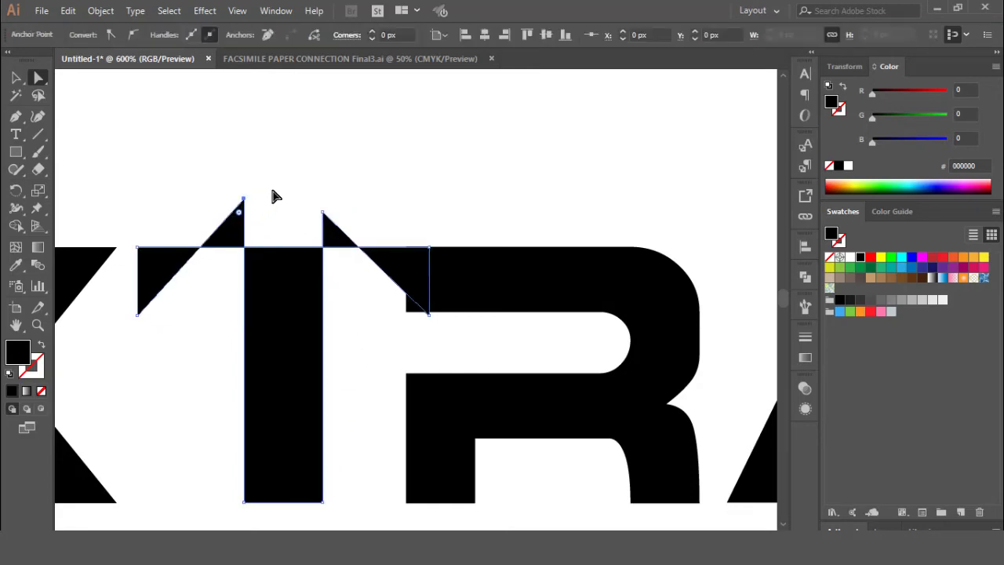
click(804, 280)
click(636, 343)
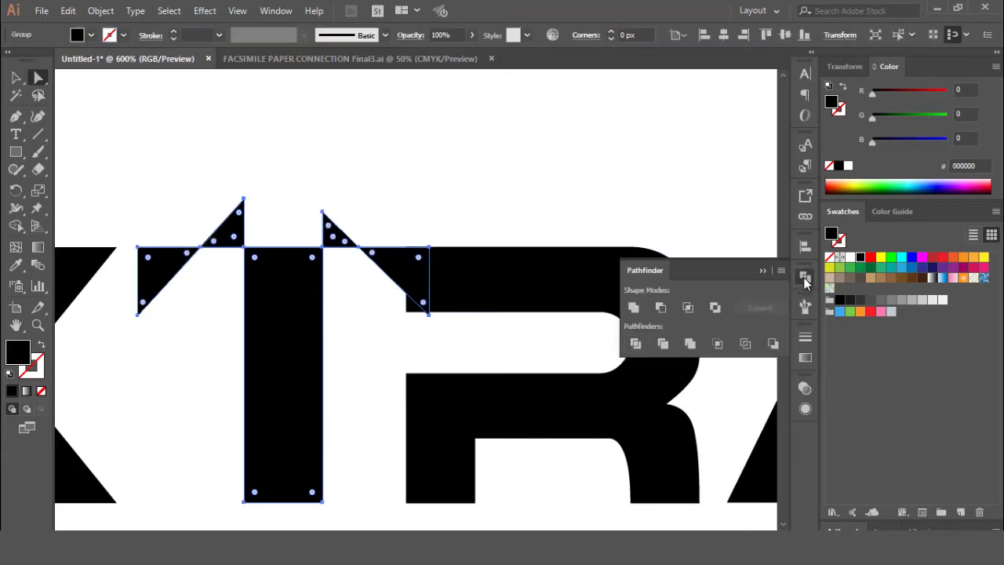
click(806, 280)
click(523, 170)
Delete the four leftover triangle pieces around the T
drag(392, 262, 396, 190)
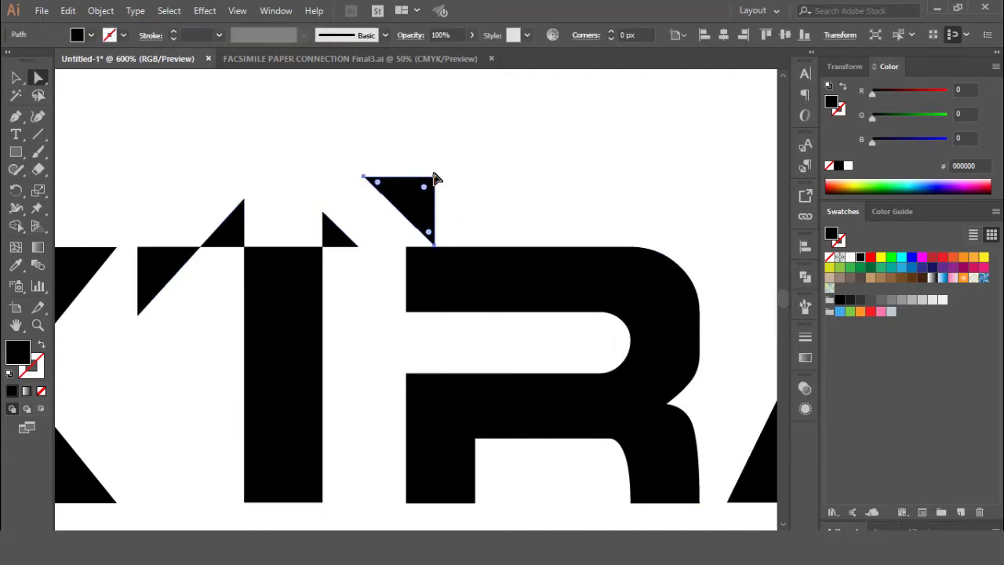
key(Delete)
click(337, 235)
key(Delete)
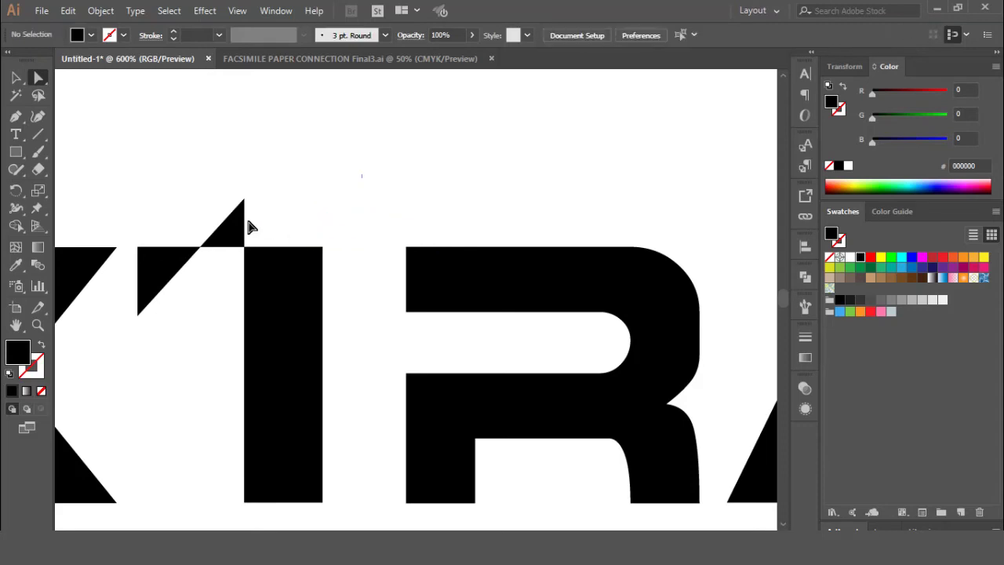
click(231, 232)
key(Delete)
click(171, 258)
key(Delete)
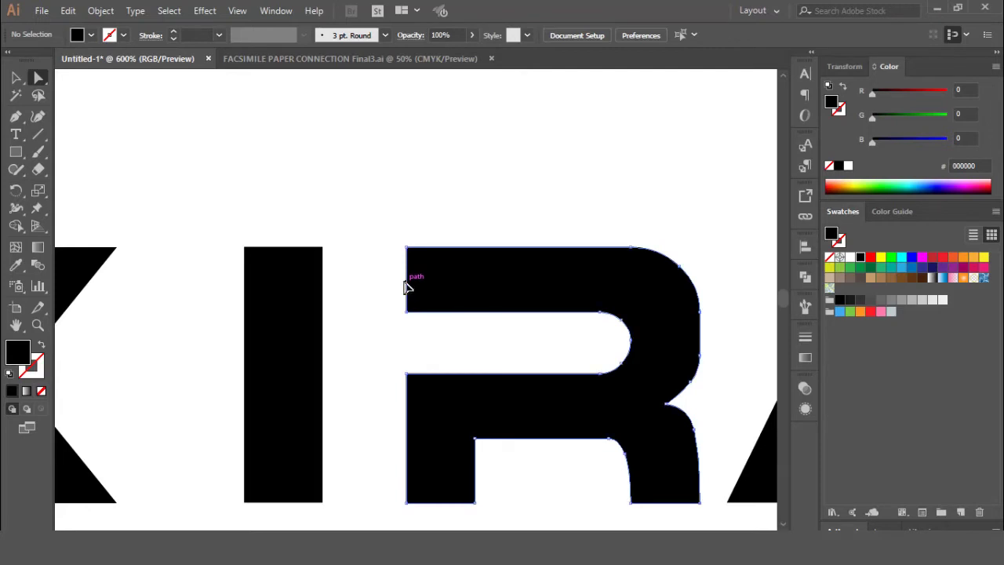
Stretch the R's top bar about 61 px left across the T's stem as its crossbar
drag(407, 287, 164, 307)
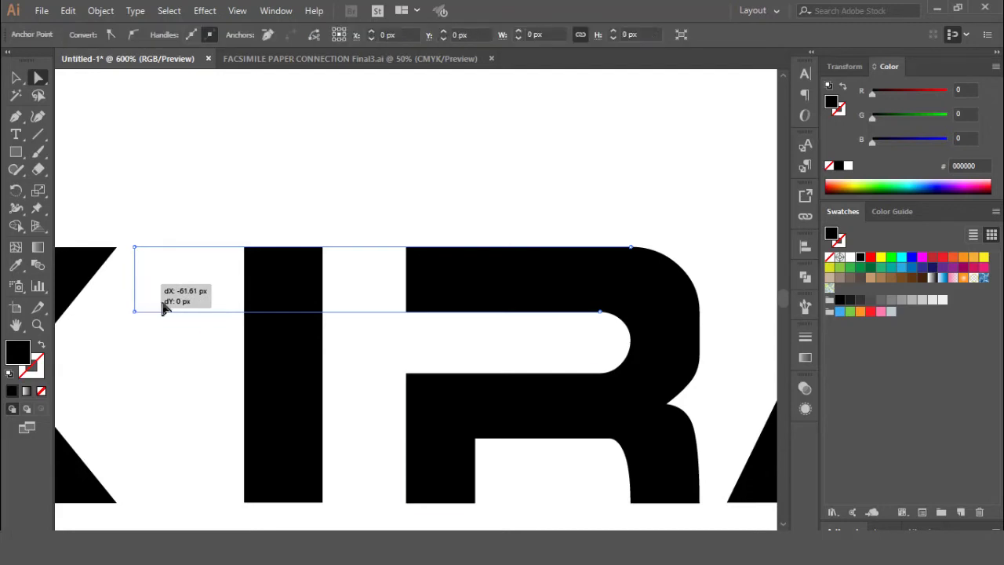
click(395, 355)
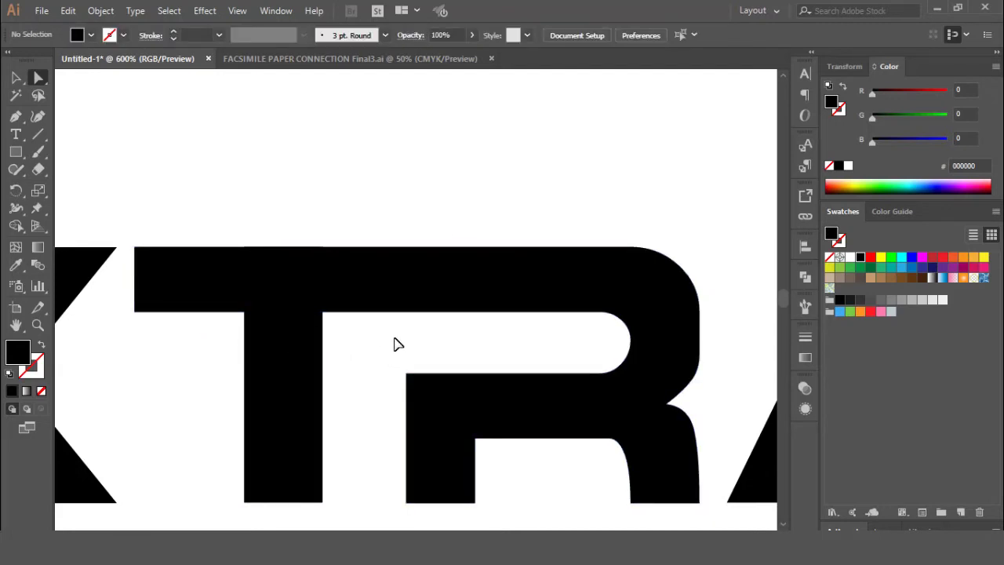
scroll(395, 343, down, 5)
Drag the T bar's lower-left anchor left so its end slants parallel to the X's diagonal
scroll(395, 343, up, 1)
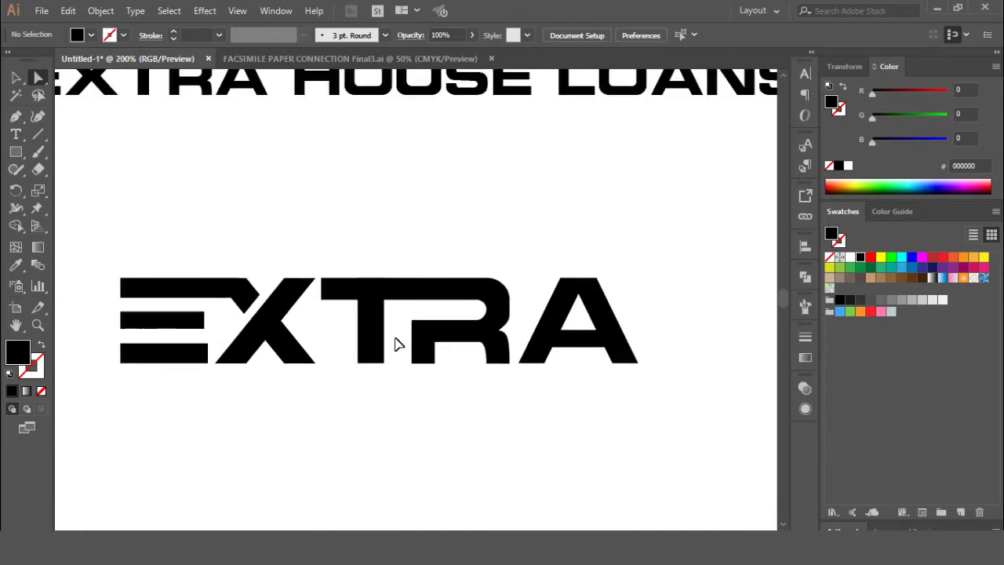
scroll(395, 344, up, 3)
drag(168, 352, 446, 352)
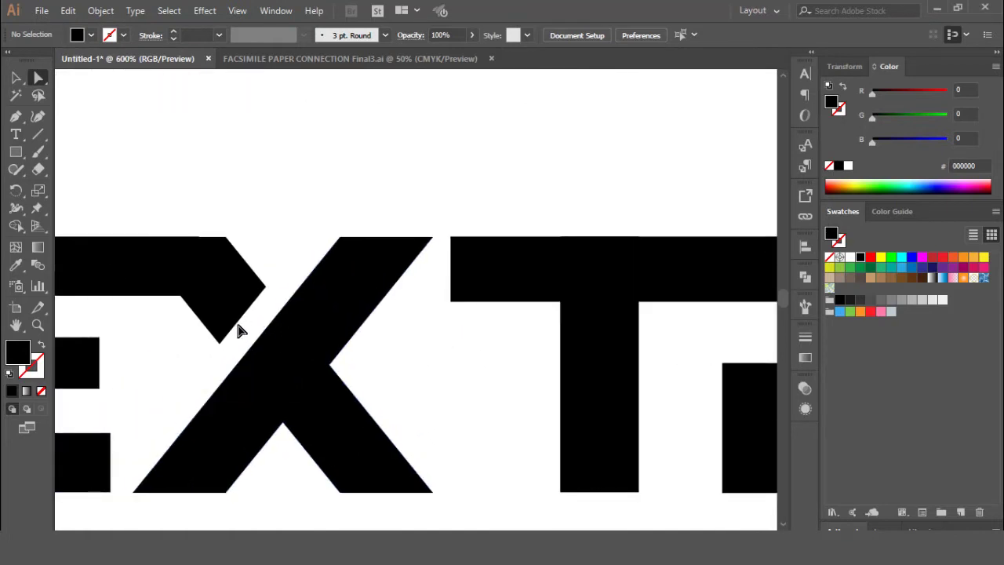
drag(237, 334, 320, 306)
scroll(465, 330, right, 3)
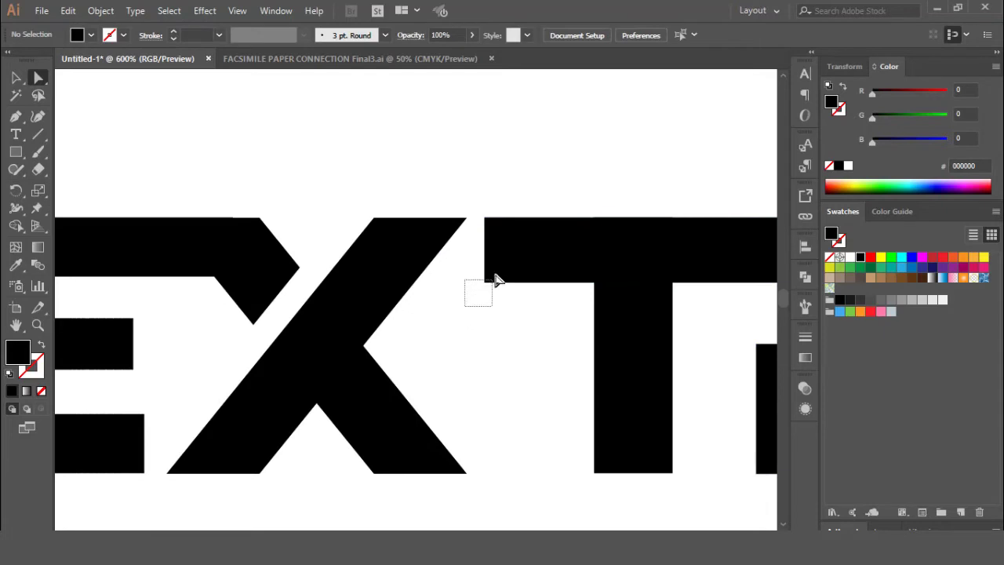
drag(484, 281, 437, 284)
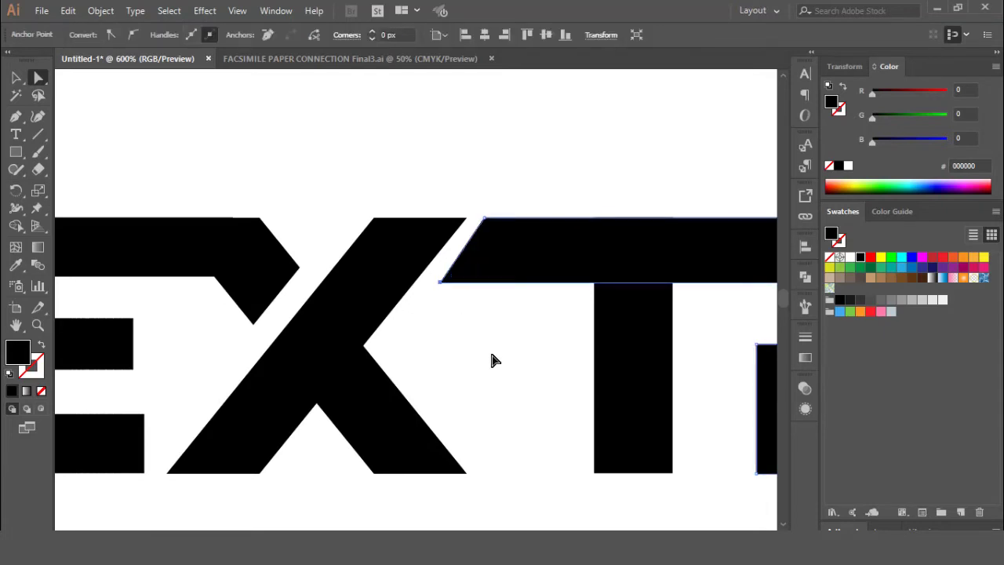
click(502, 357)
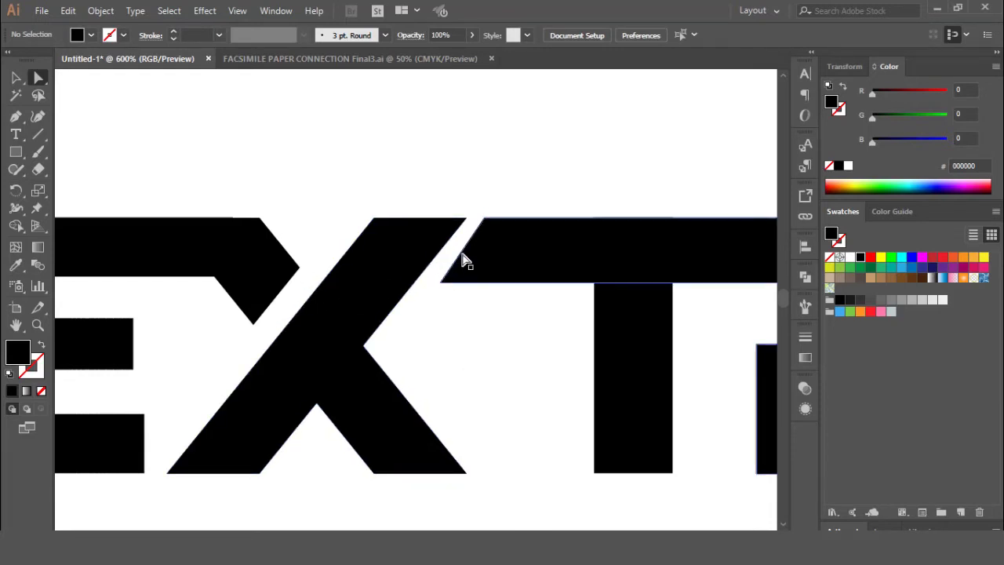
Create an enlarged outline of the X with Object > Path > Offset Path
click(389, 264)
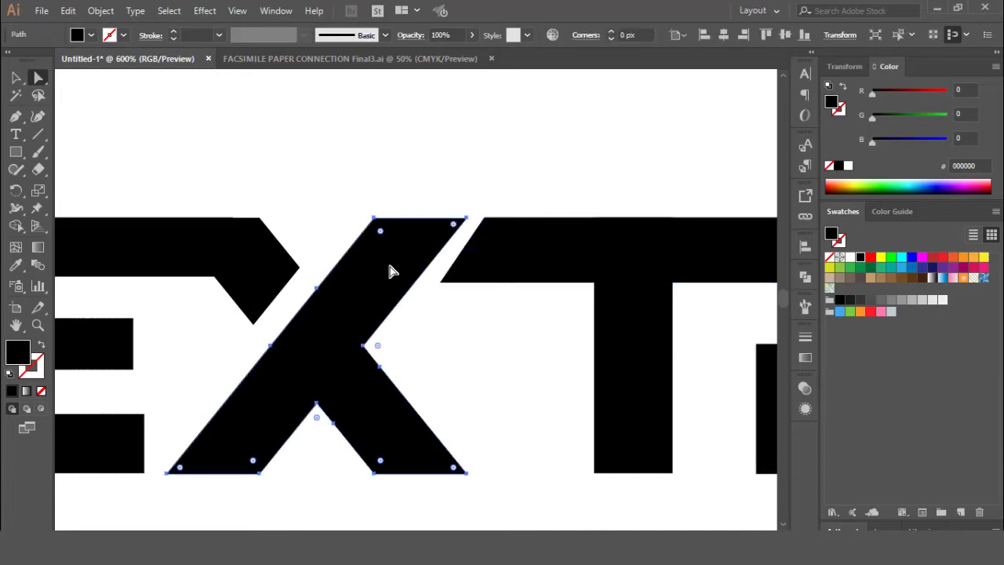
click(100, 11)
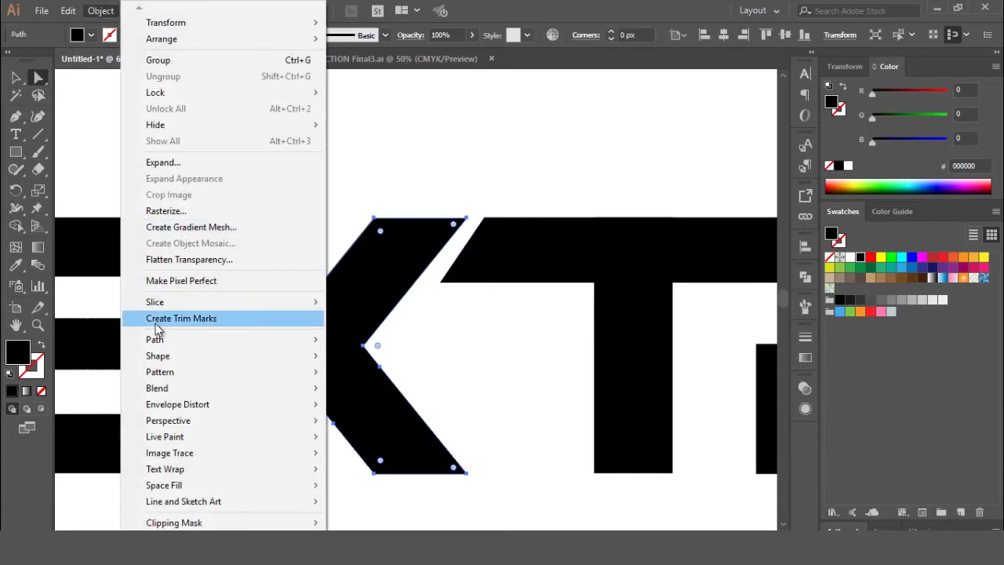
mouse_move(259, 340)
click(364, 394)
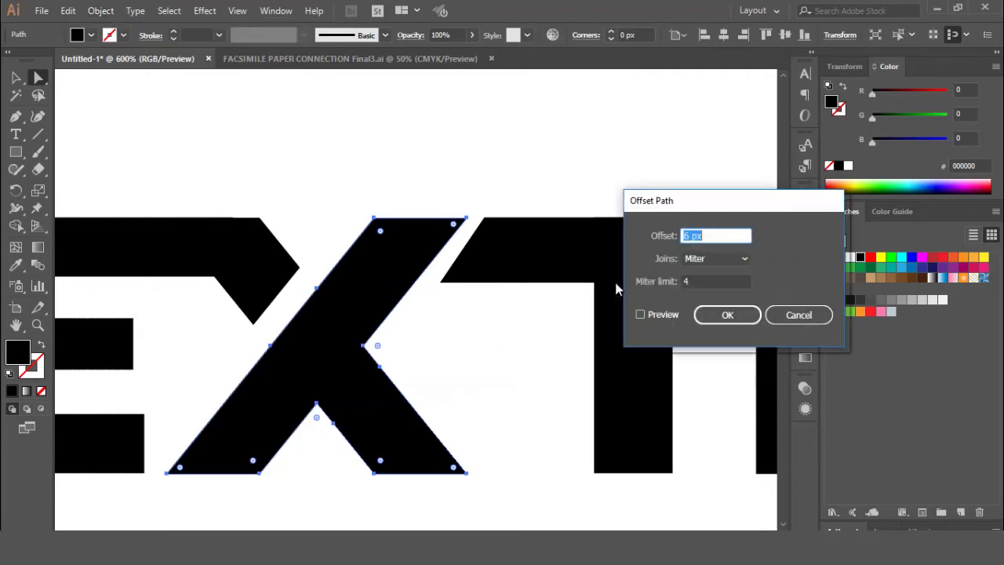
drag(754, 208, 805, 208)
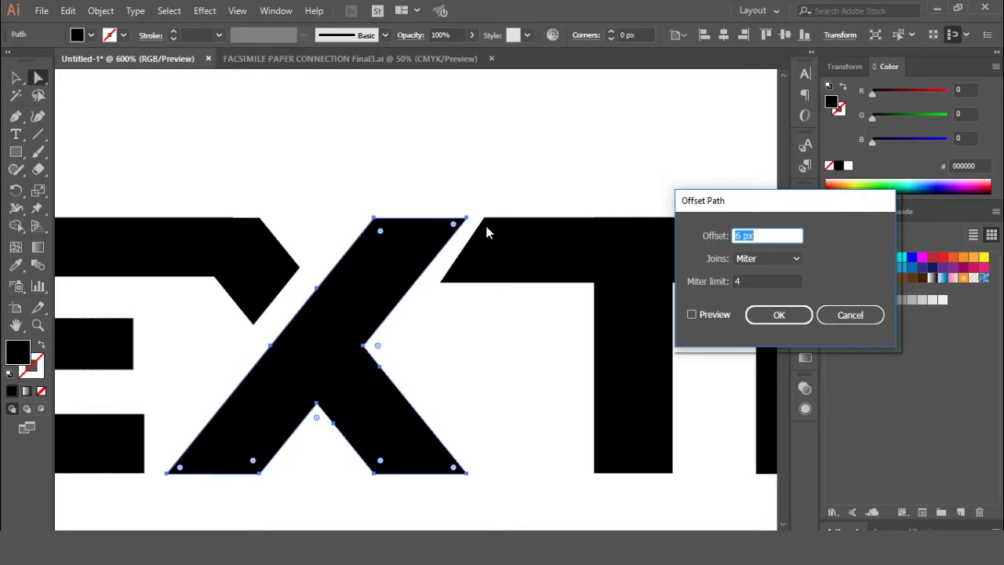
click(784, 315)
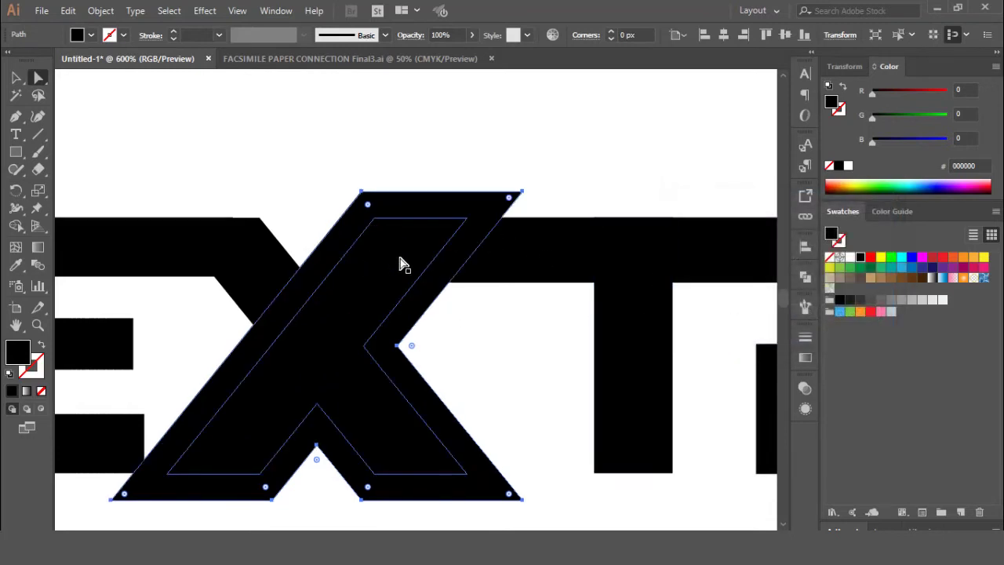
Remove the offset ring with Shape Builder, trimming the T's bar to leave an even gap
shift+click(531, 274)
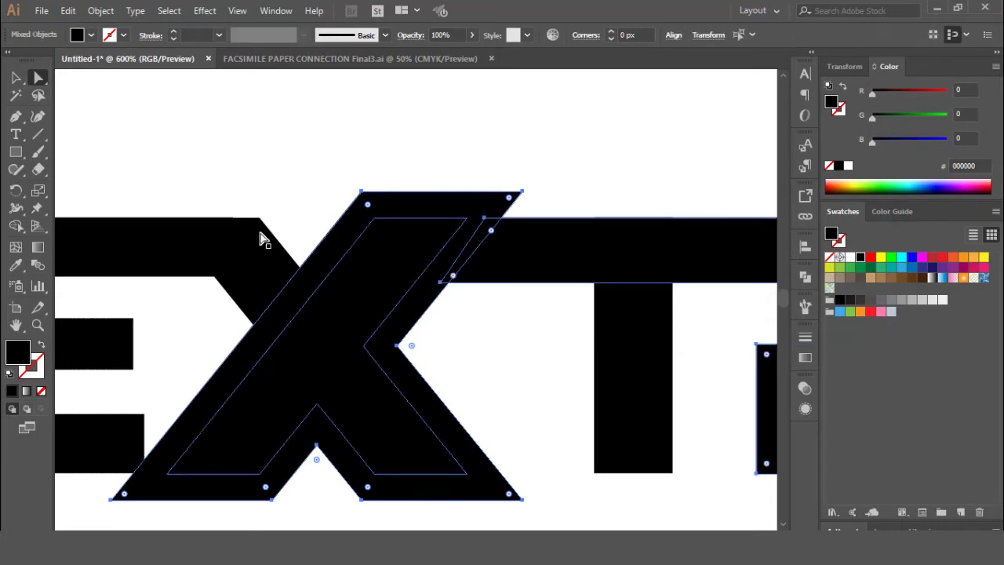
click(16, 225)
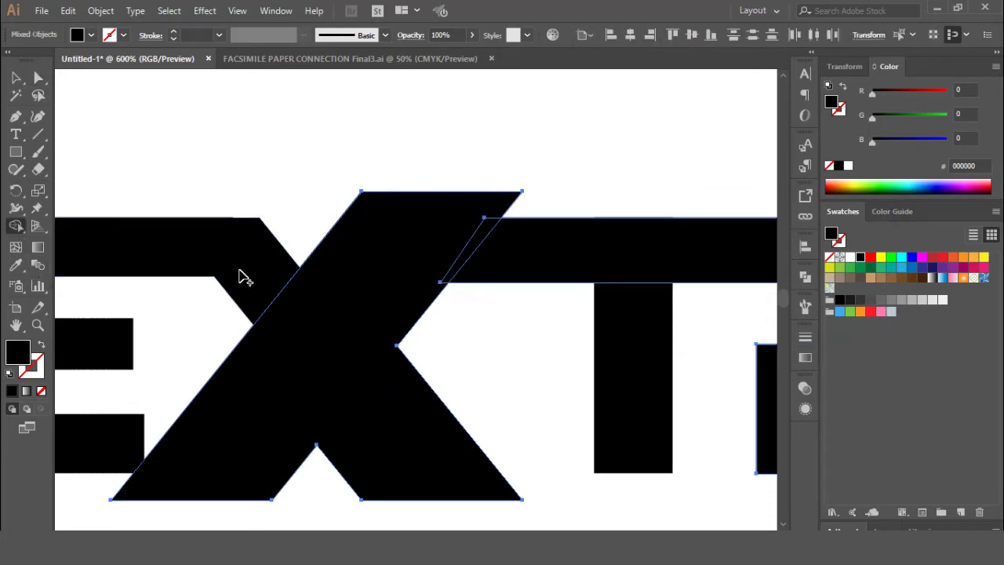
alt+click(421, 197)
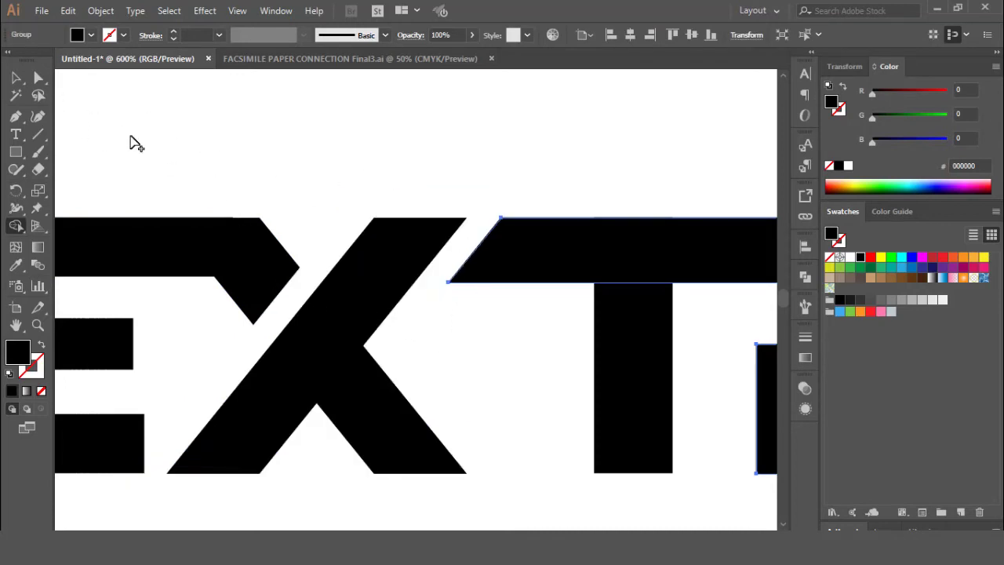
key(a)
click(366, 206)
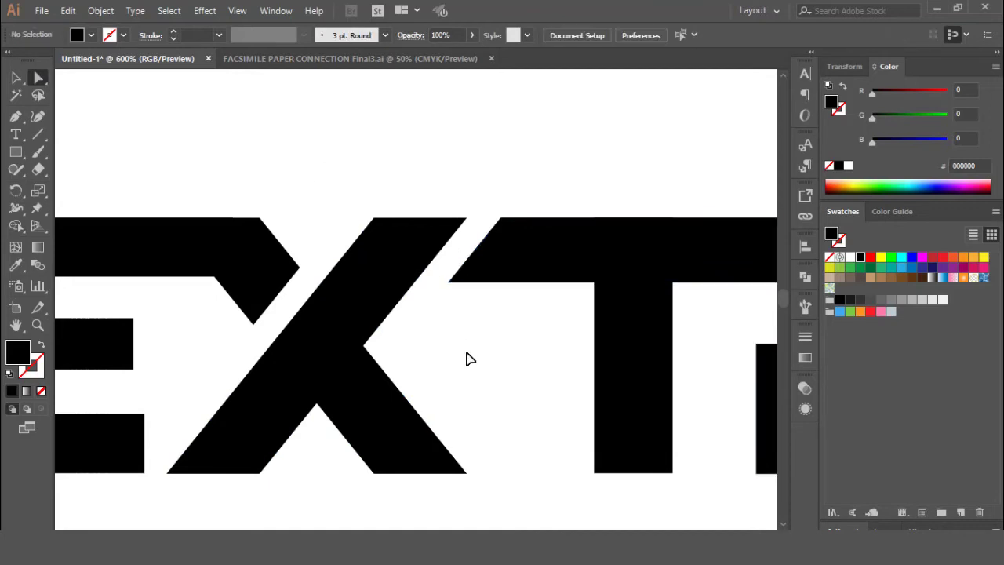
key(ctrl+minus)
key(ctrl+minus)
key(ctrl+minus)
key(ctrl+minus)
scroll(574, 400, right, 3)
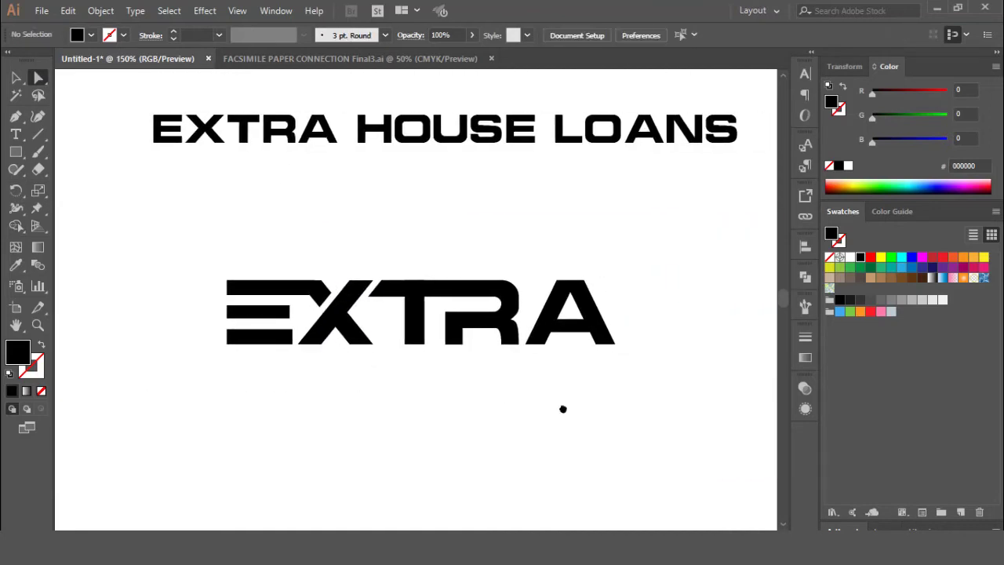
Unite the selected T and R paths with Pathfinder, then zoom to 400% on their junction
scroll(563, 409, left, 1)
drag(419, 256, 502, 380)
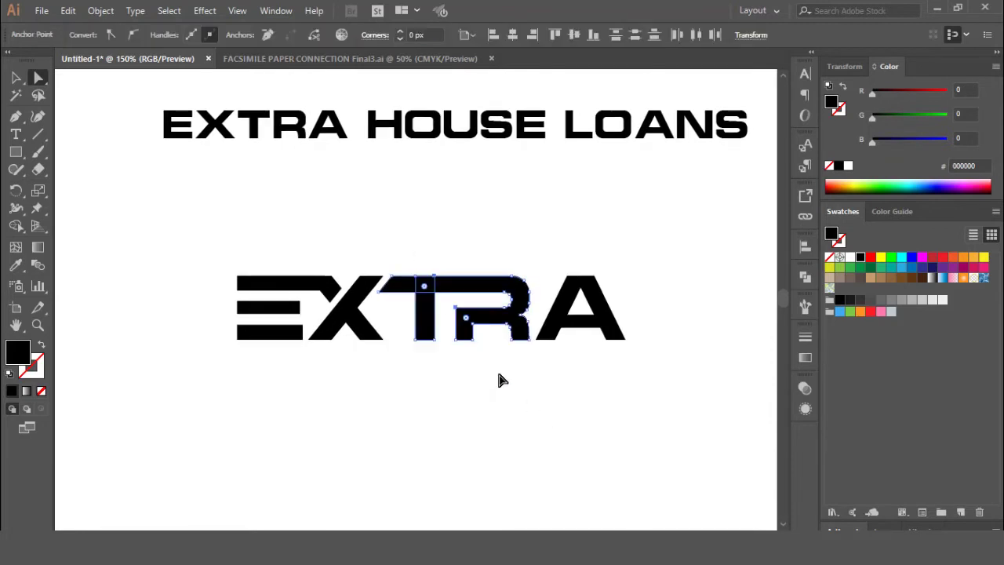
click(805, 277)
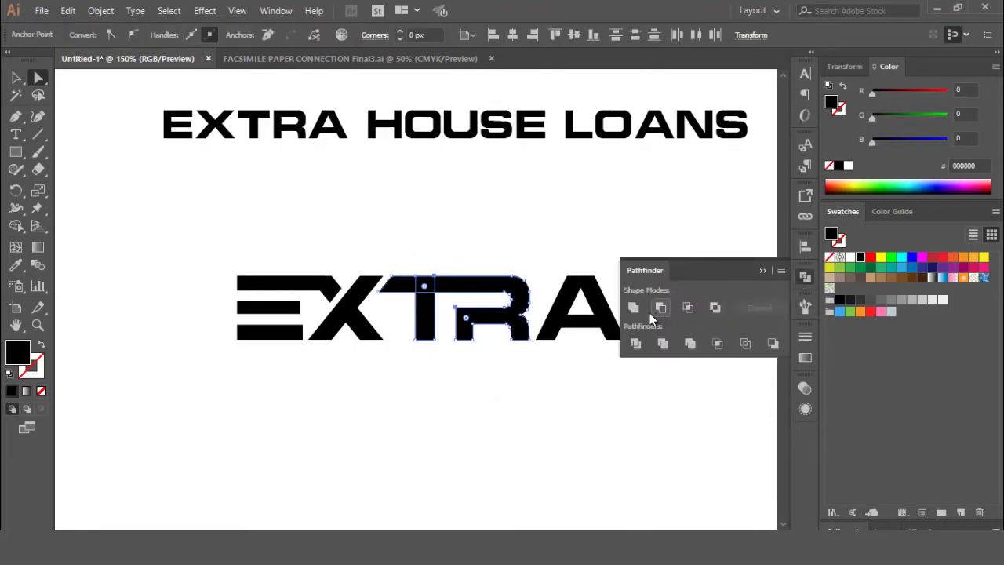
click(635, 308)
click(570, 419)
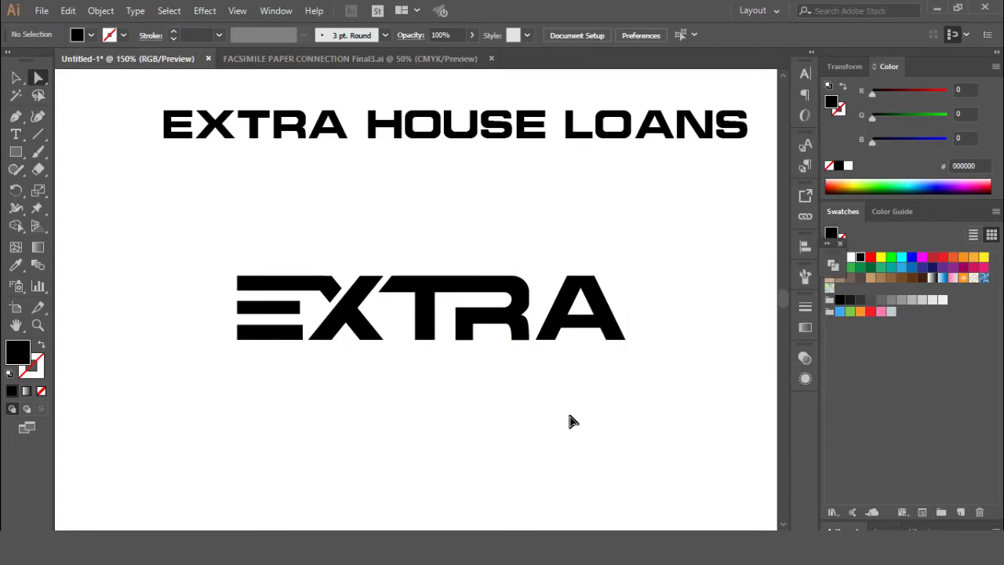
drag(459, 263, 513, 390)
click(528, 408)
key(ctrl+equal)
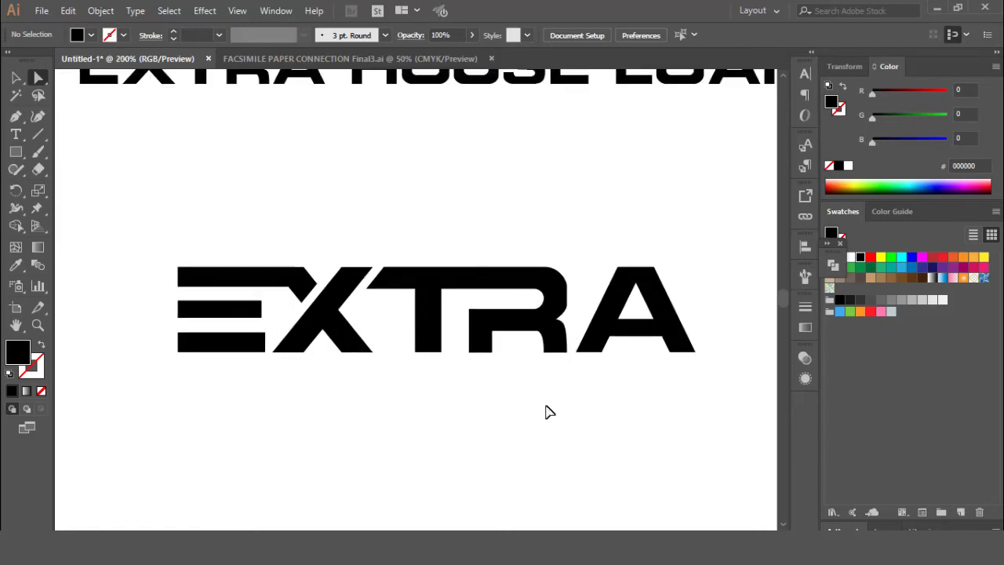
key(ctrl+equal)
key(ctrl+equal)
drag(554, 285, 510, 339)
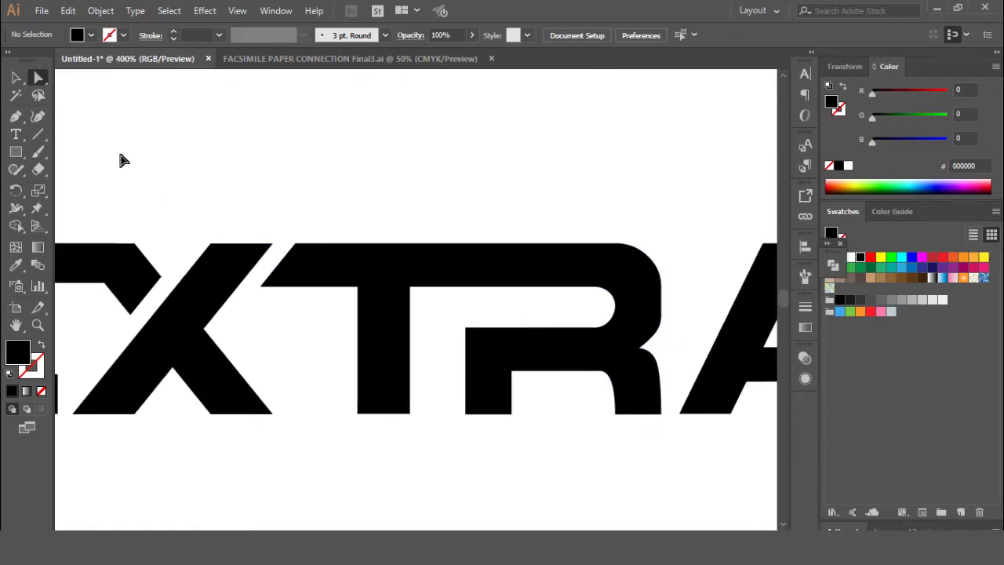
Draw a thin 7×32 px upright rectangle across the T–R join
click(15, 152)
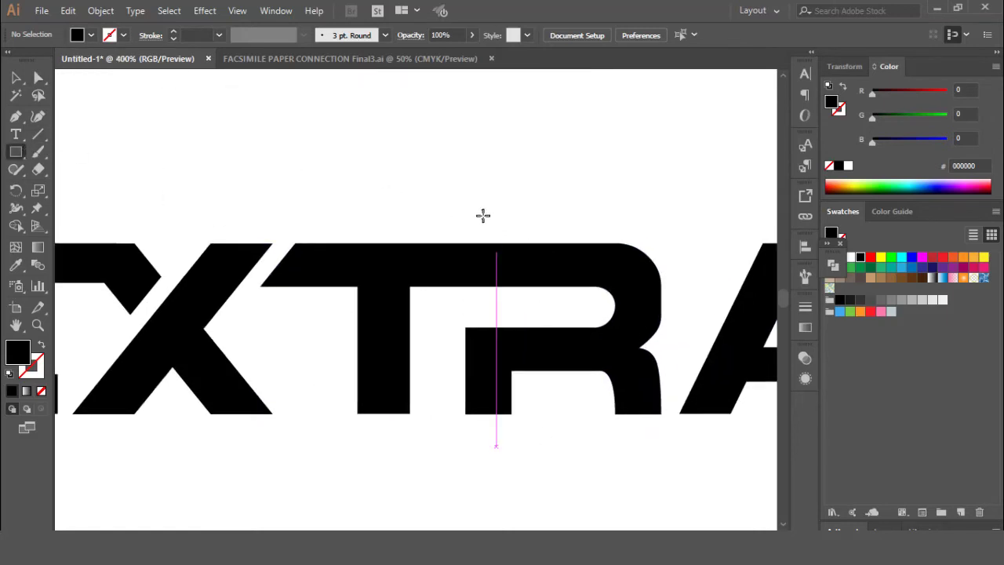
drag(470, 212, 488, 308)
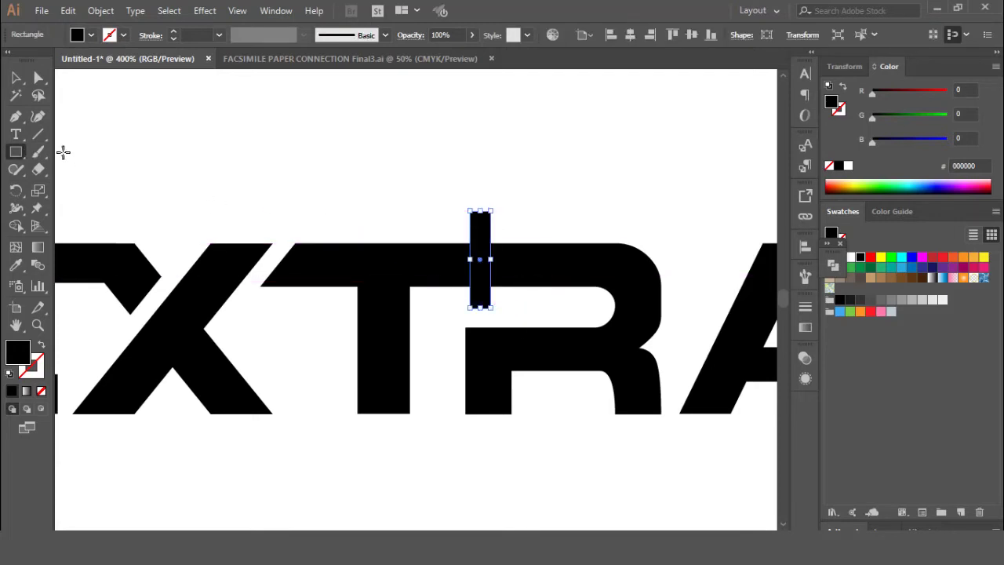
click(15, 77)
click(430, 191)
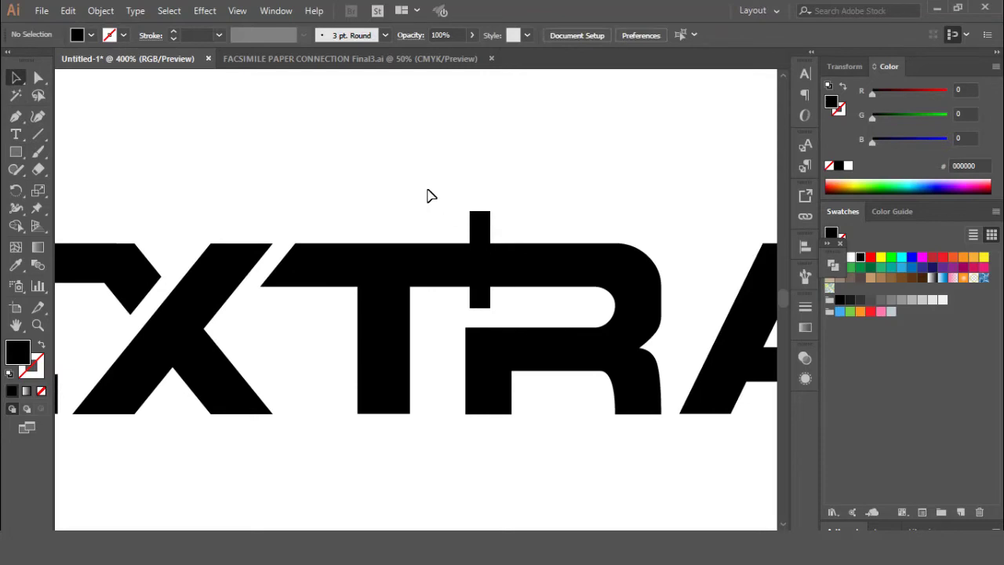
Divide the TR shape with the rectangle, ungroup the pieces, and pull away the small top piece
drag(430, 196, 506, 289)
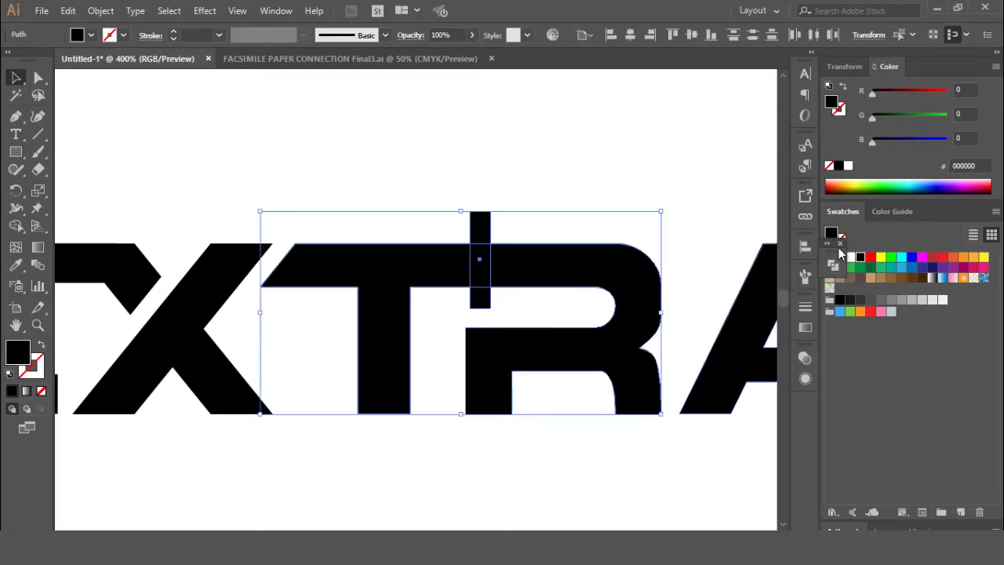
drag(834, 259, 793, 411)
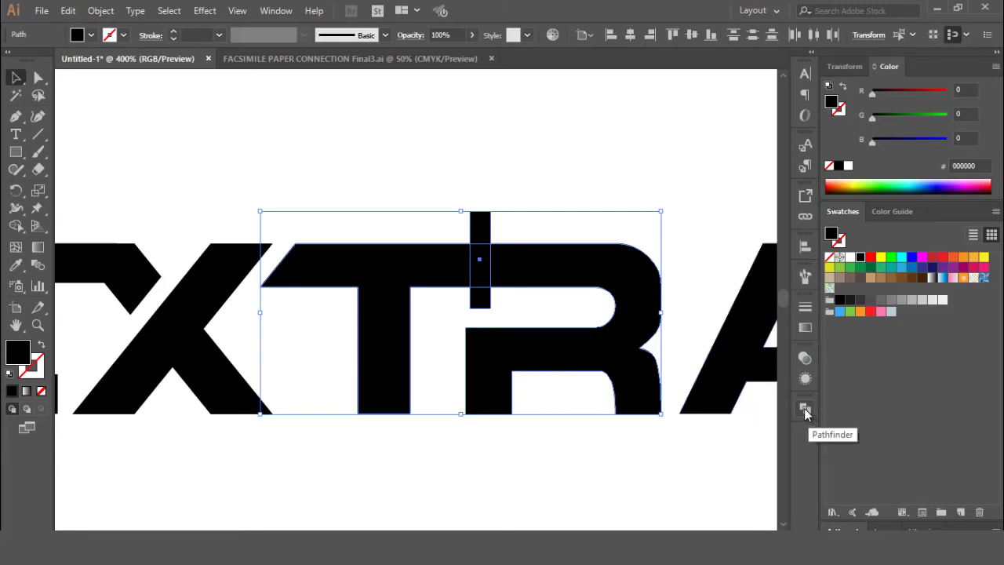
click(806, 409)
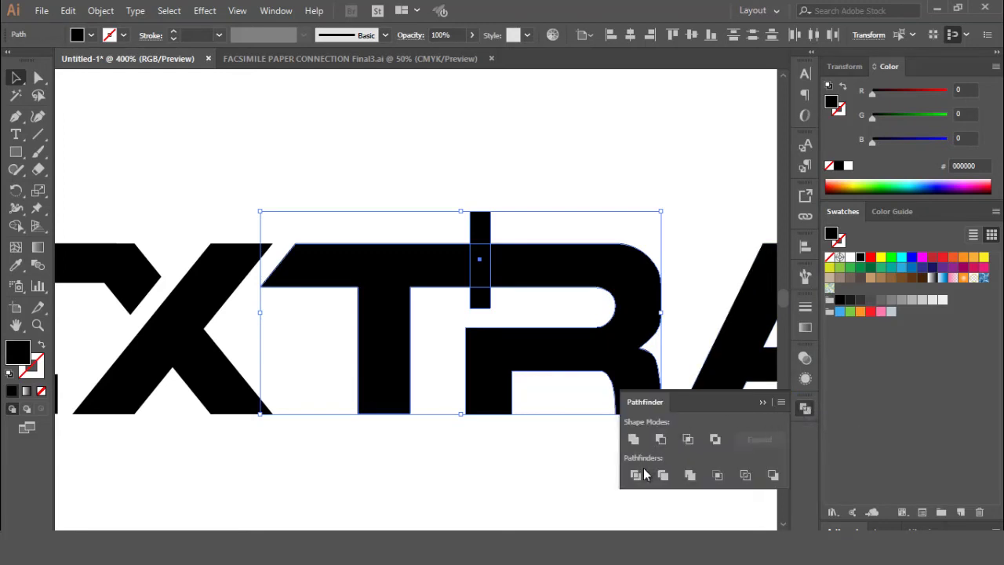
click(645, 475)
click(805, 409)
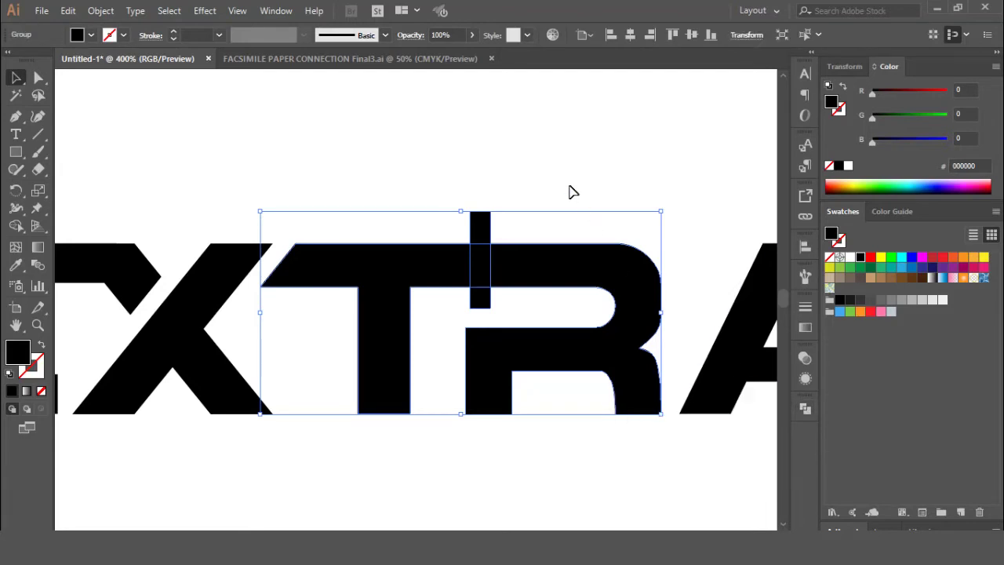
right_click(557, 164)
click(601, 291)
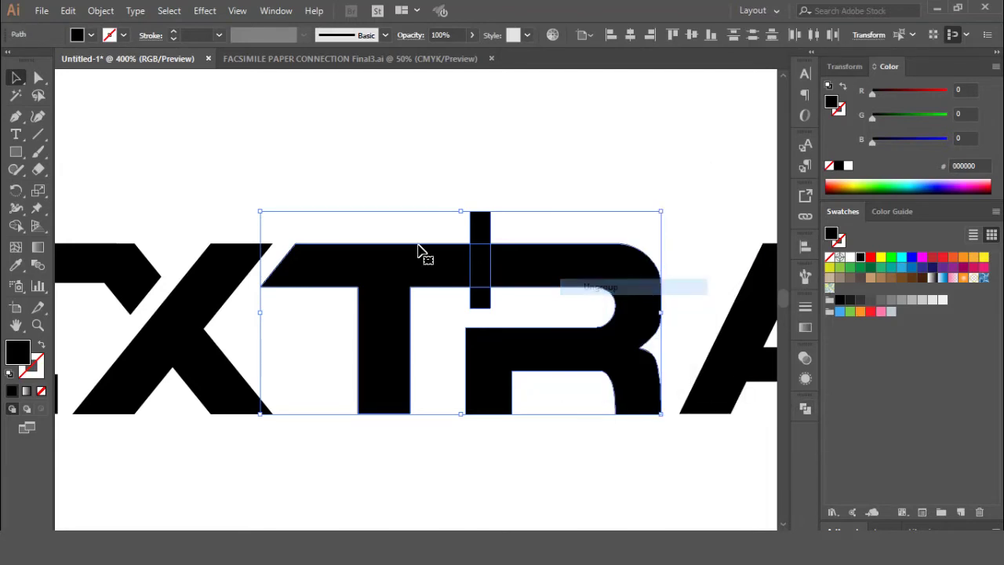
click(401, 200)
drag(481, 231, 486, 307)
Create an enlarged offset copy of the small rectangle between the T and R
click(558, 180)
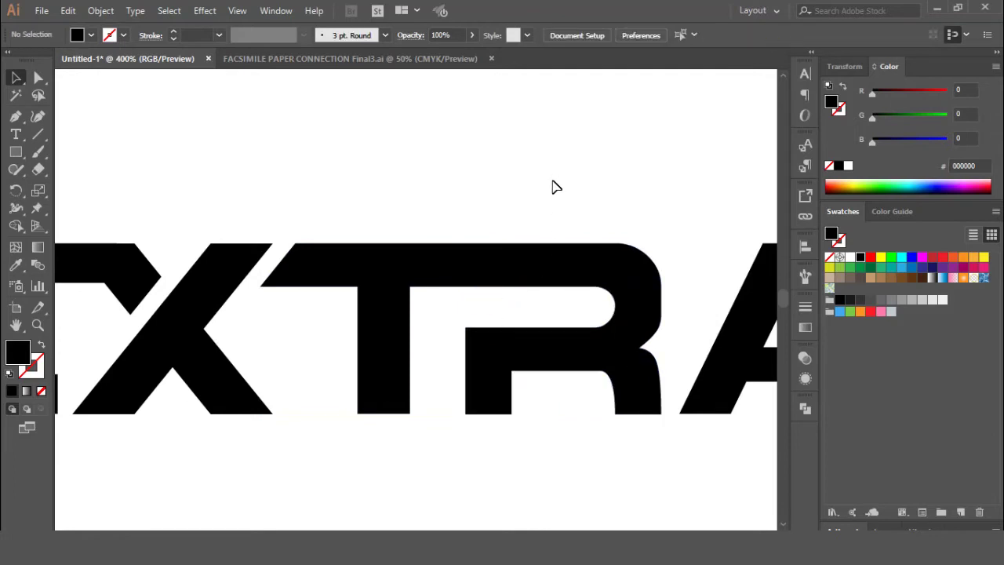
click(492, 272)
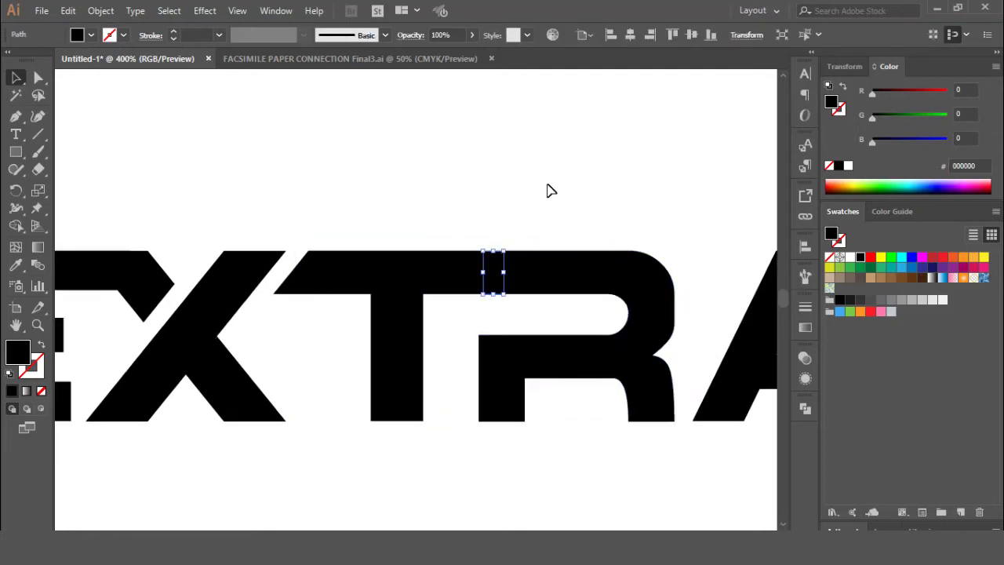
click(100, 11)
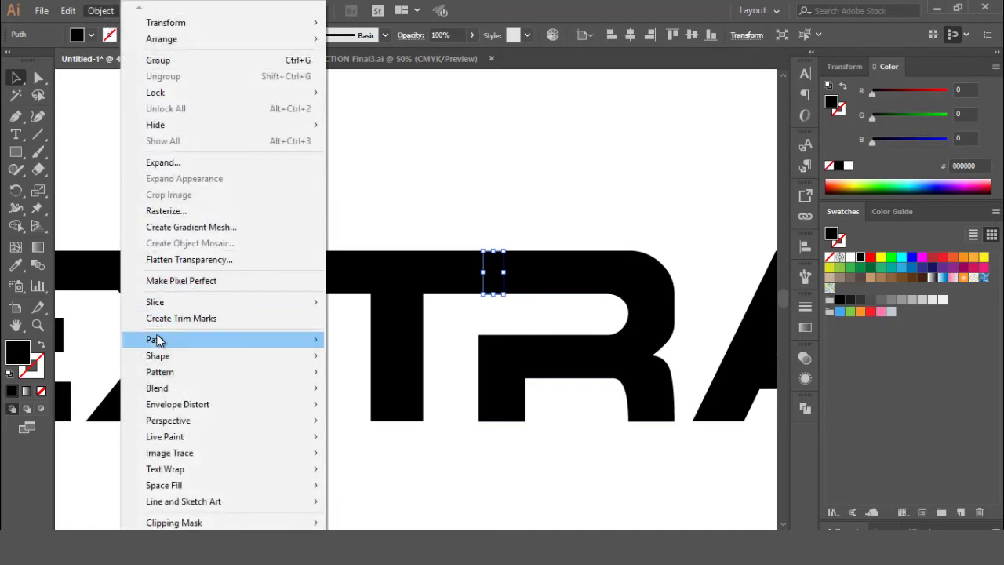
mouse_move(235, 340)
click(373, 394)
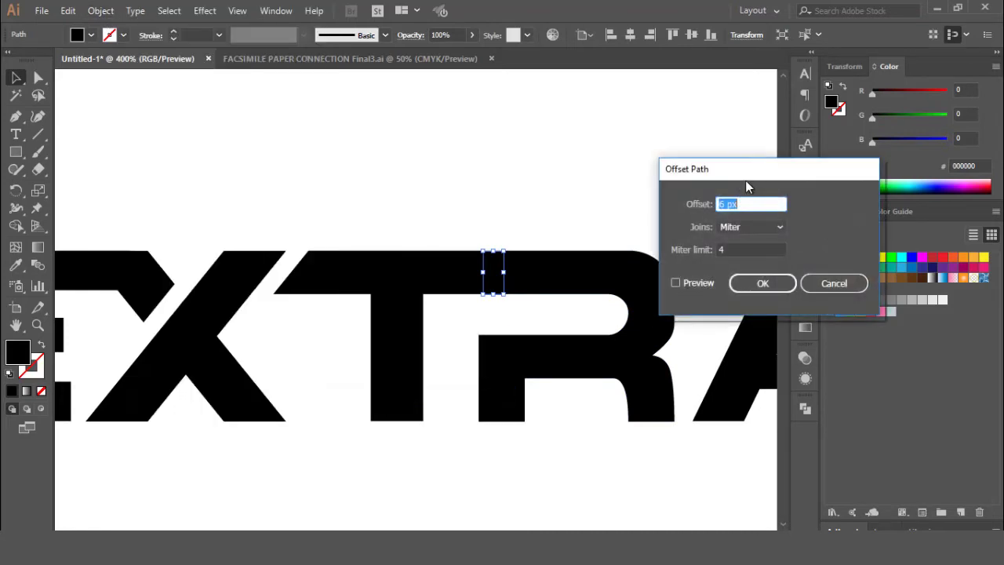
drag(746, 181, 727, 160)
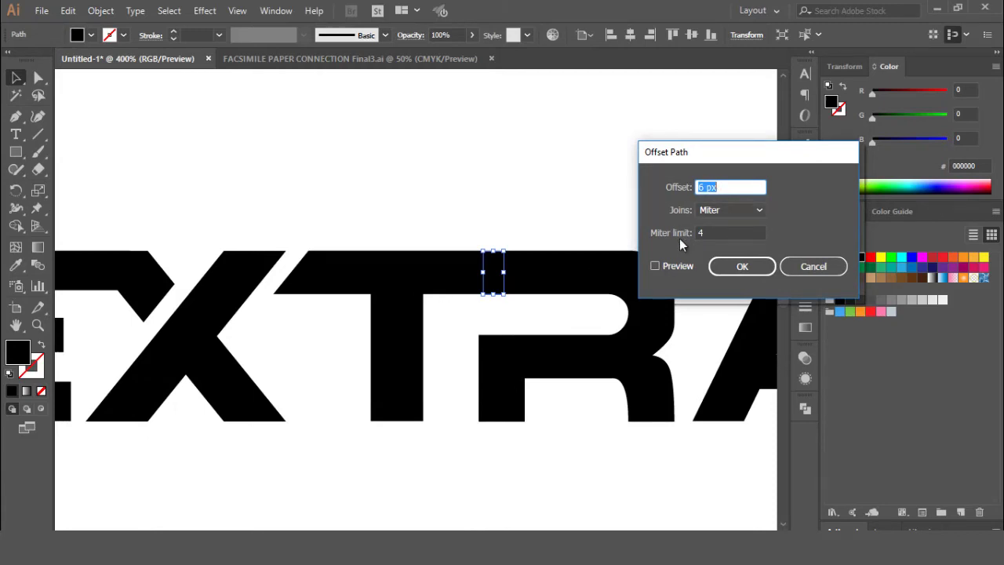
click(747, 270)
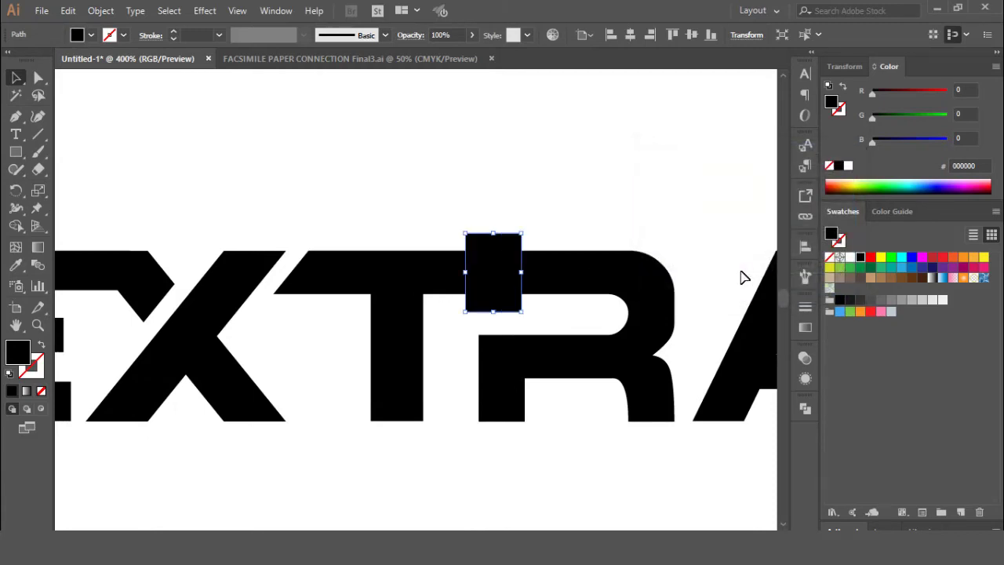
Delete the offset region from the selected T and R with Shape Builder, cutting a gap
shift+click(578, 285)
shift+click(422, 285)
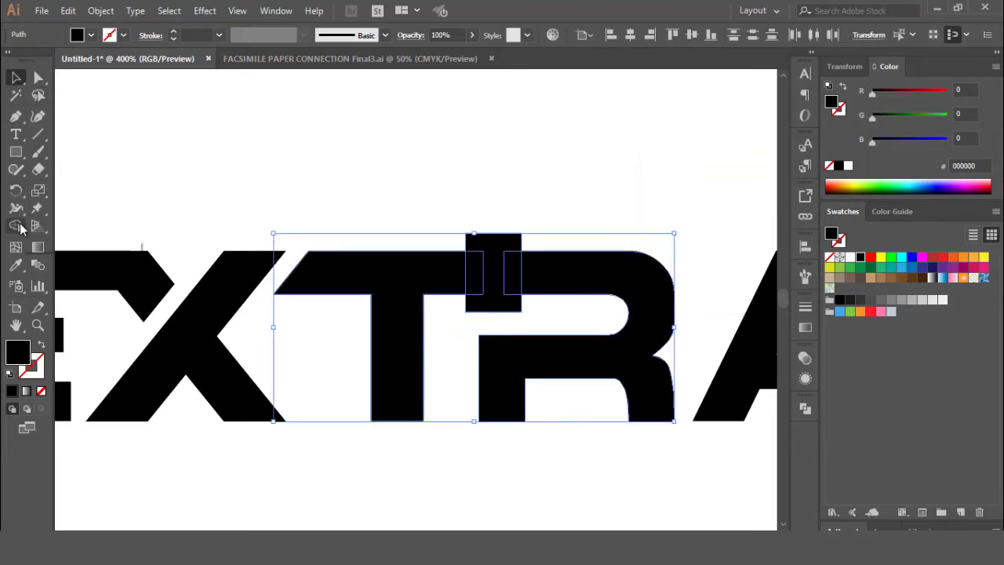
click(18, 226)
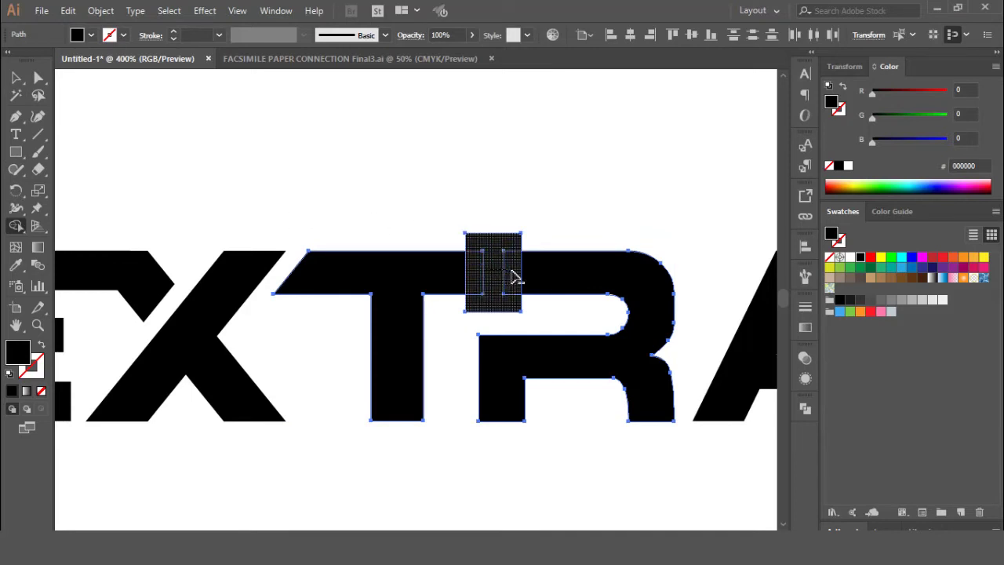
alt+click(512, 276)
click(37, 77)
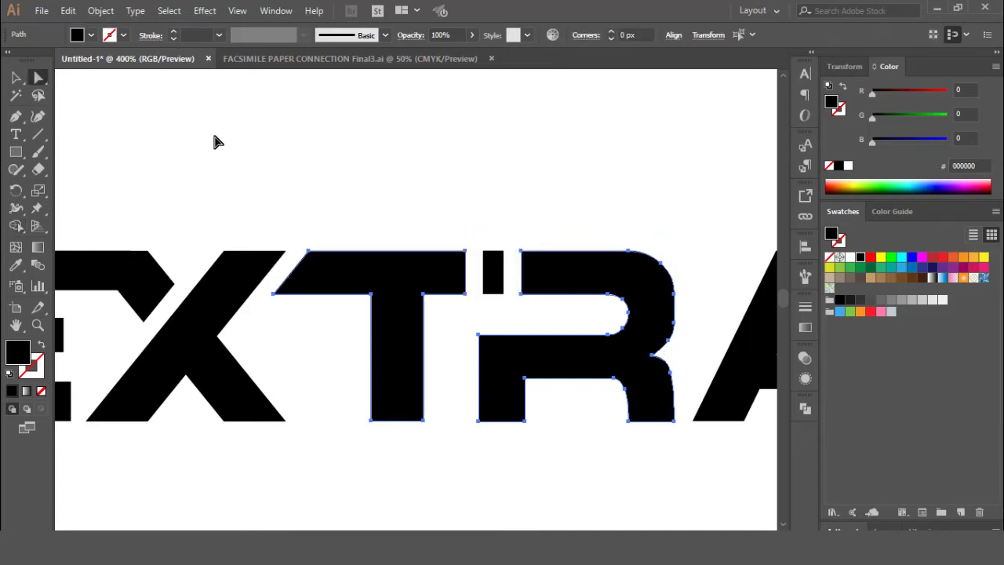
click(219, 142)
Shift the cut bars' top anchors three Right Arrow nudges so the slits slant diagonally
key(ctrl+minus)
key(ctrl+minus)
key(ctrl+minus)
key(ctrl+minus)
key(ctrl+minus)
key(ctrl+minus)
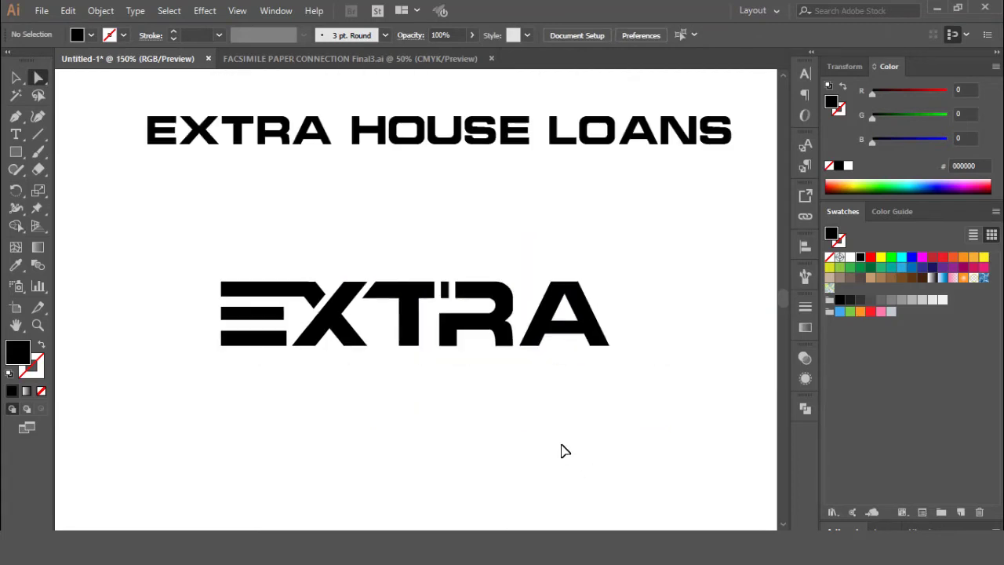
key(ctrl+plus)
key(ctrl+plus)
key(ctrl+plus)
key(ctrl+plus)
key(ctrl+plus)
key(ctrl+plus)
key(ctrl+plus)
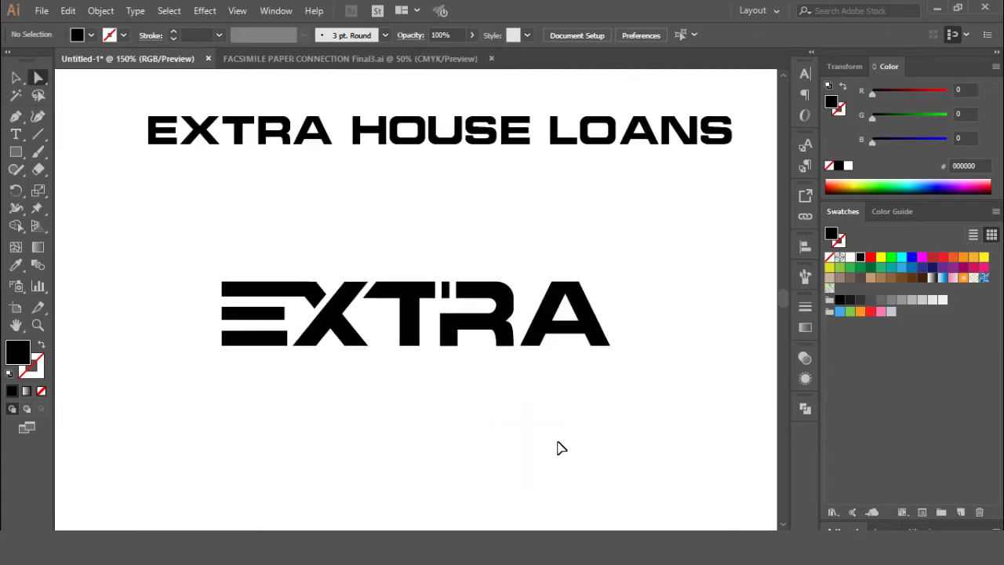
scroll(538, 347, right, 3)
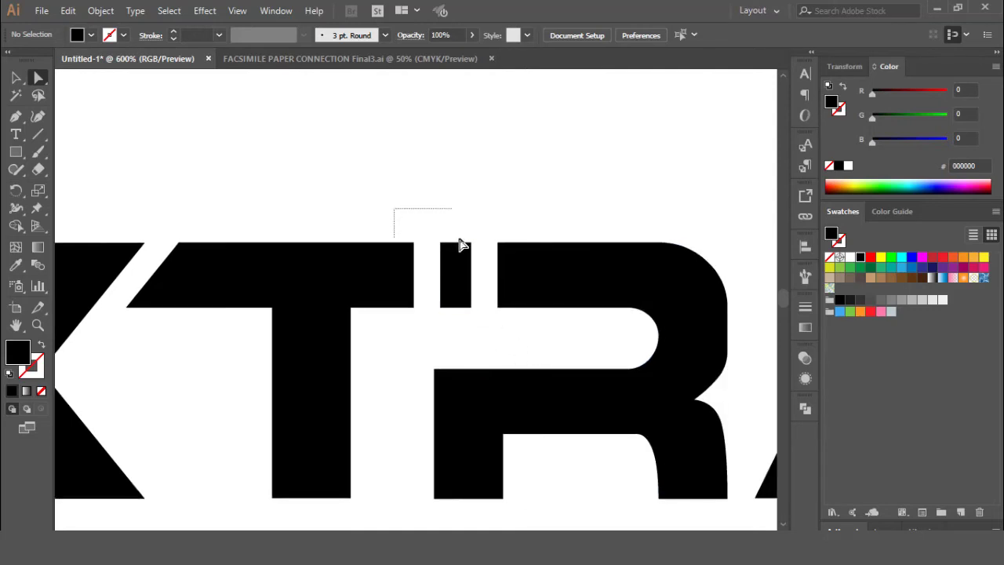
drag(462, 246, 519, 255)
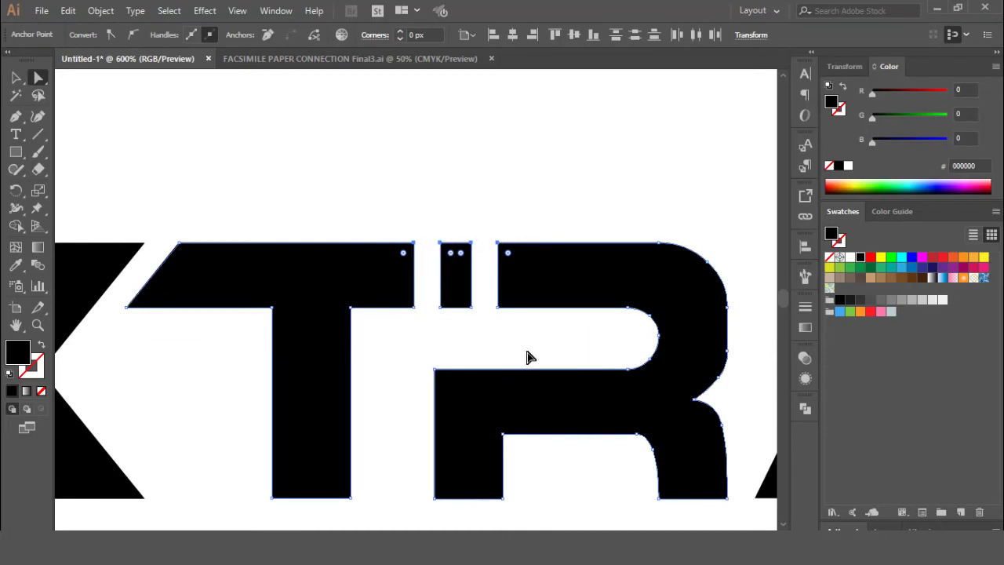
key(Right)
key(Right)
key(Right)
key(Right)
key(Right)
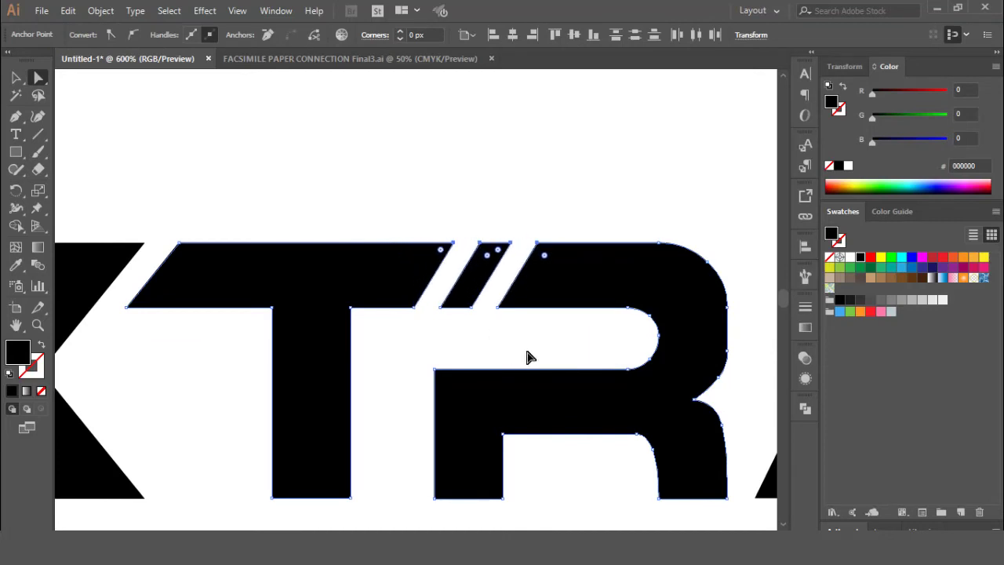
key(Right)
key(Right)
key(Right)
key(Right)
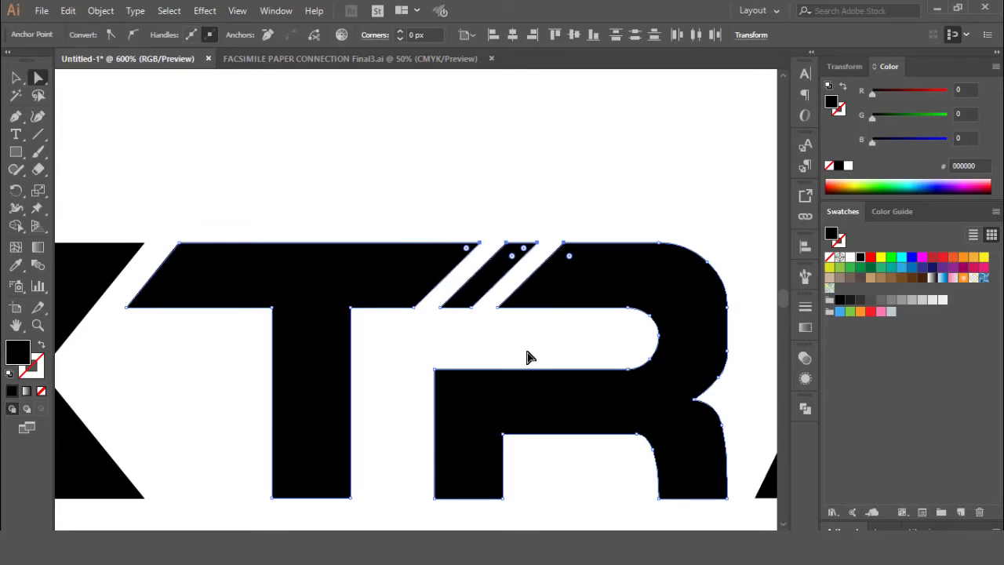
key(Right)
click(527, 358)
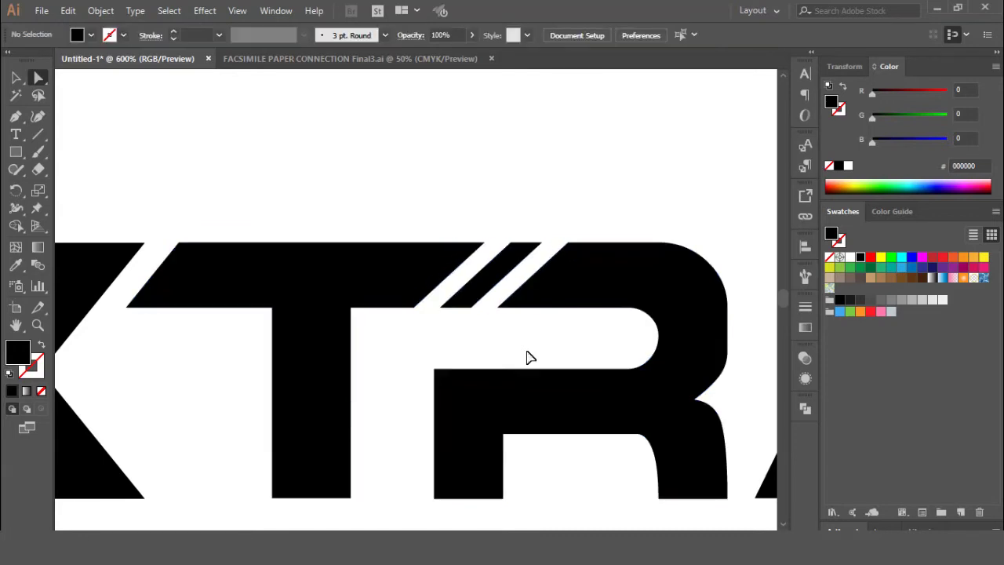
key(ctrl+1)
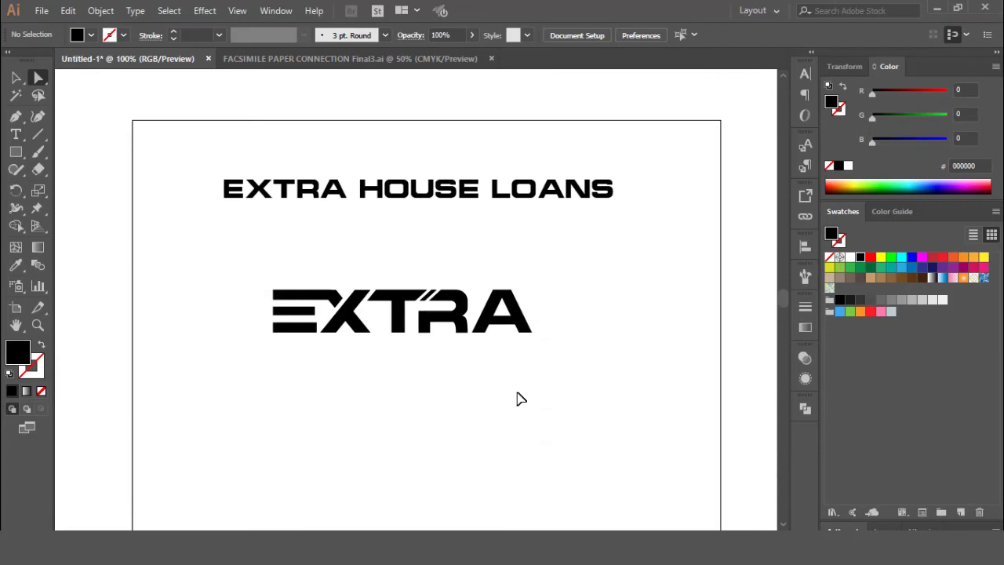
key(ctrl+plus)
key(ctrl+plus)
key(ctrl+plus)
key(ctrl+plus)
key(ctrl+plus)
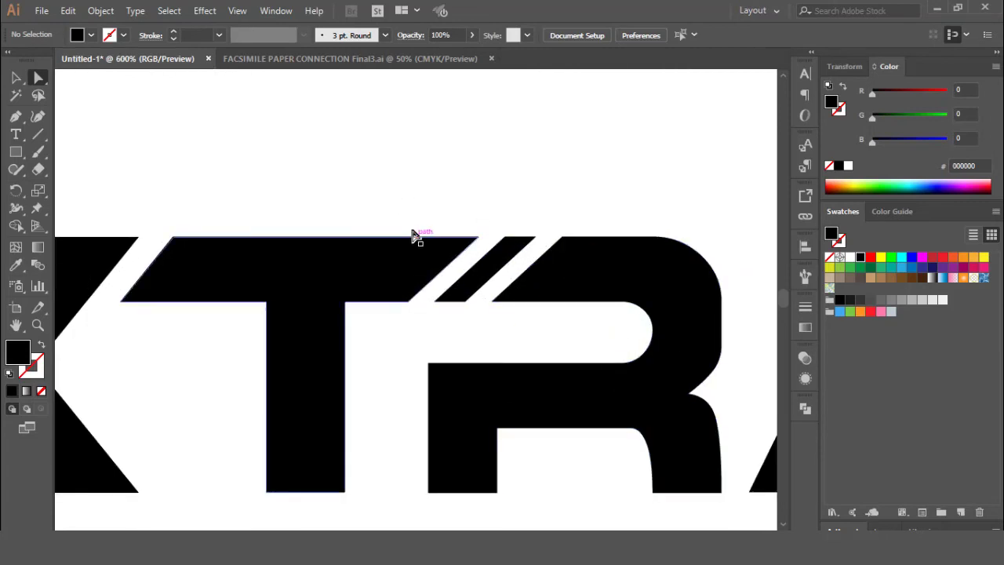
Marquee the stripe anchor points above the R and nudge them two steps left
drag(378, 176, 576, 320)
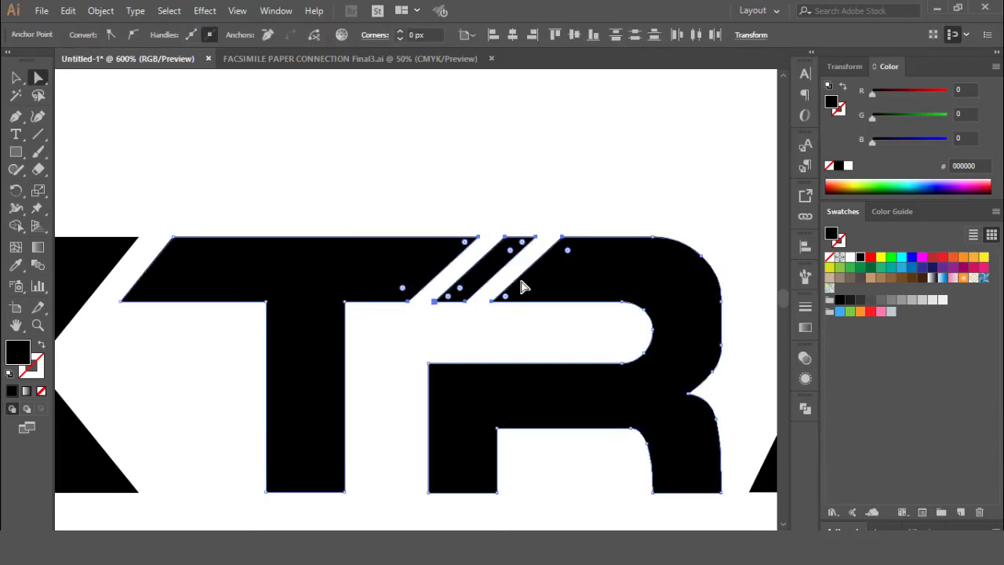
key(Left)
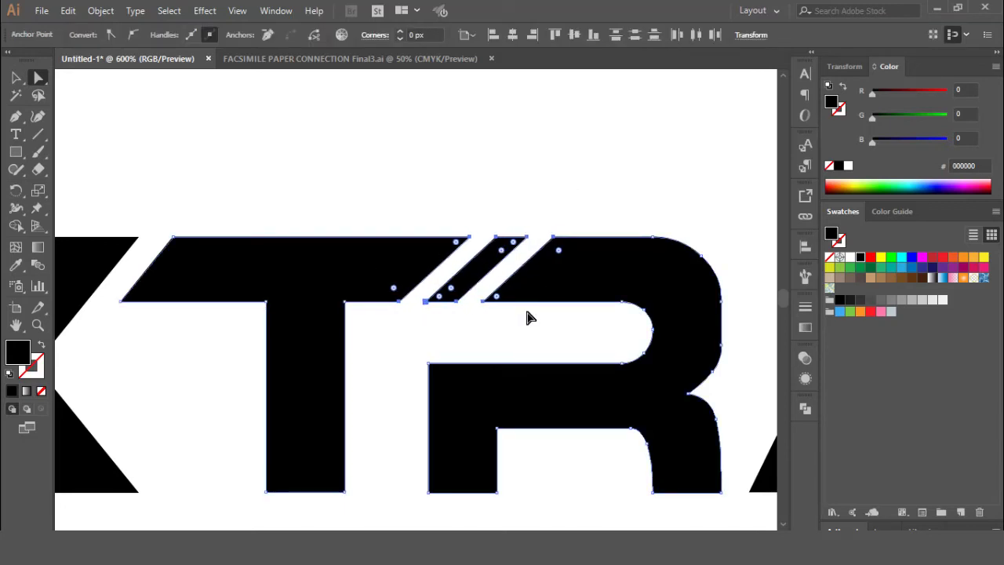
key(Left)
key(Left)
click(518, 346)
key(ctrl+minus)
key(ctrl+minus)
key(ctrl+minus)
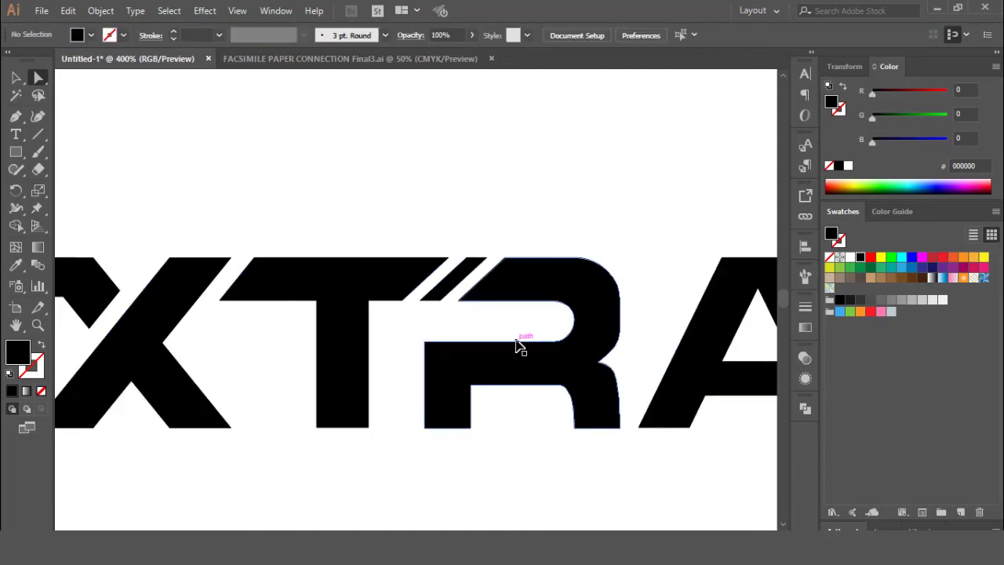
drag(467, 400, 483, 383)
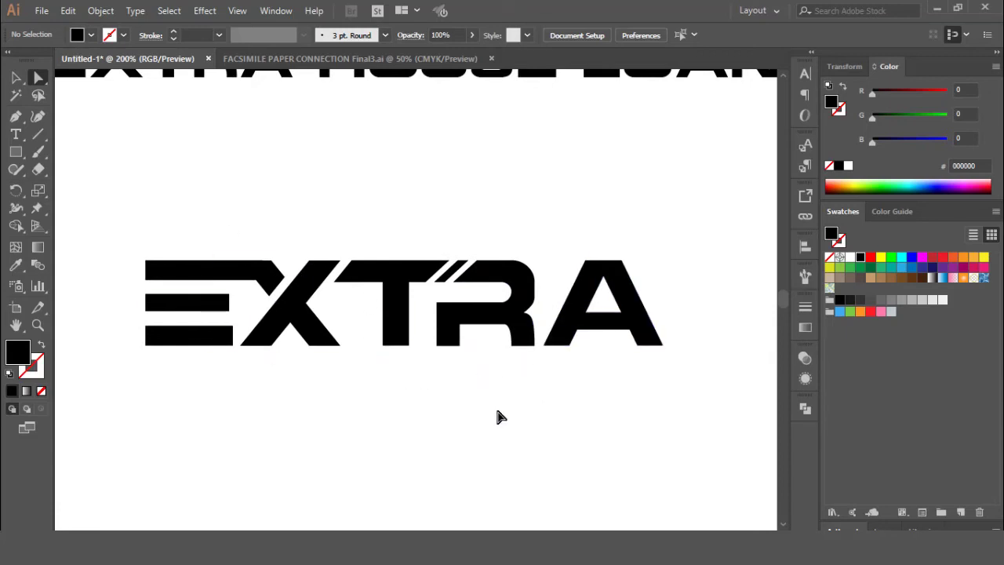
drag(319, 385, 494, 387)
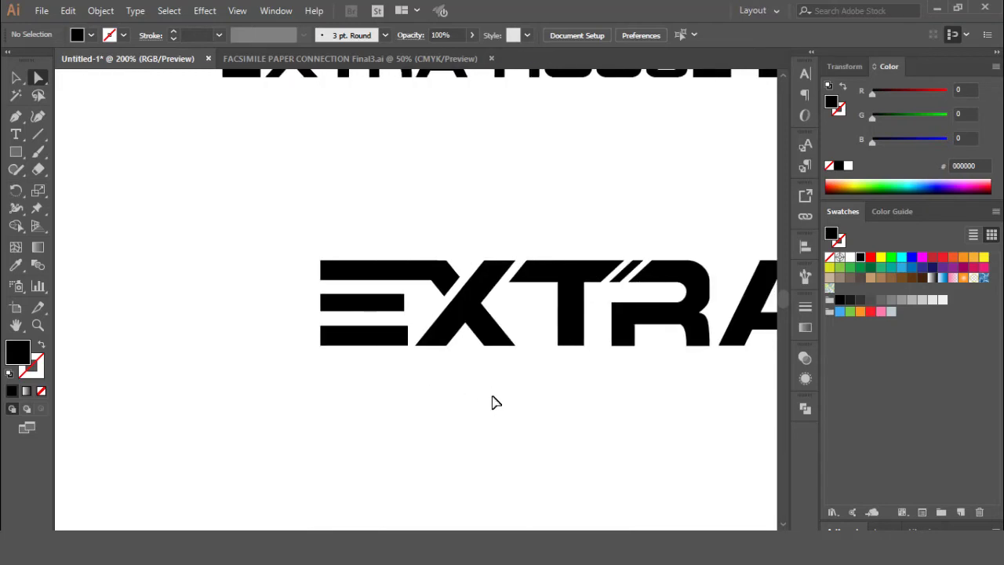
key(ctrl+plus)
key(ctrl+plus)
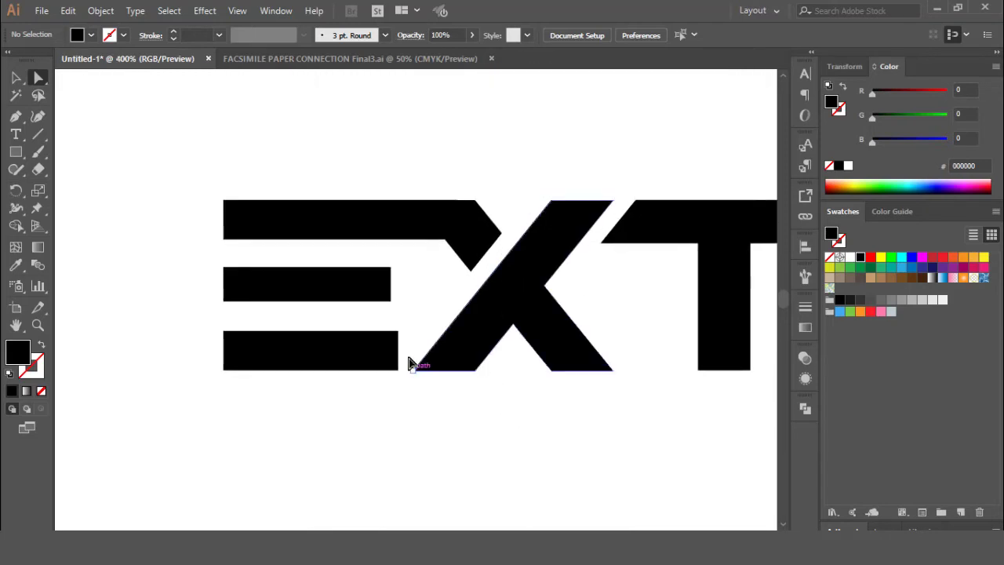
Stretch the E's bottom bar toward the X and create an enlarged offset path of the X
drag(400, 348, 502, 384)
click(488, 330)
click(100, 10)
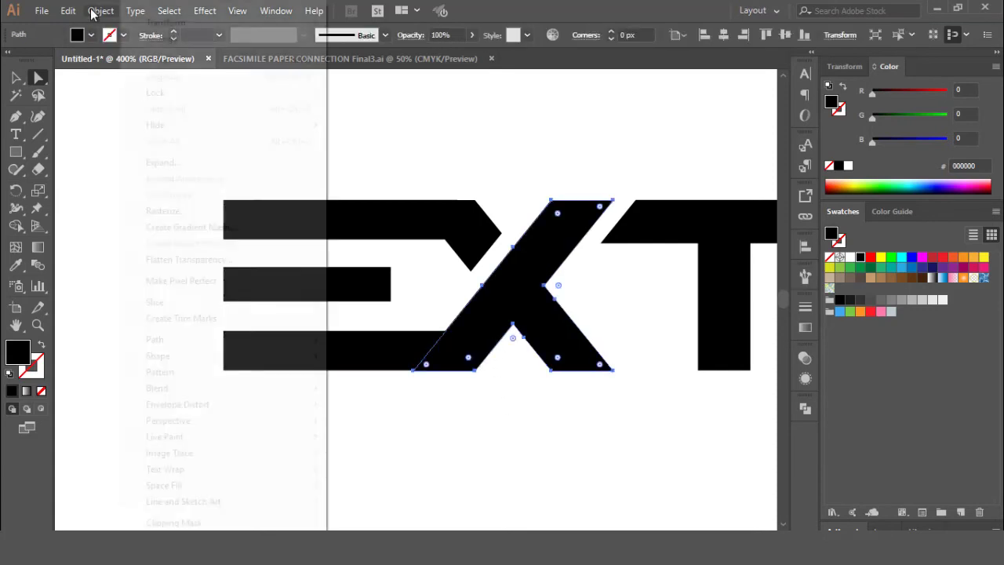
mouse_move(169, 341)
click(365, 393)
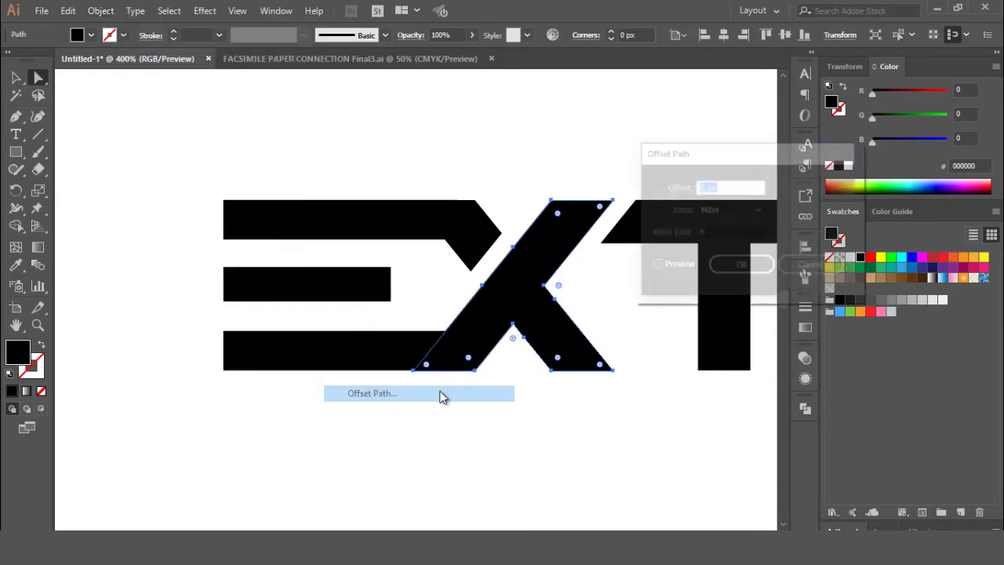
click(743, 267)
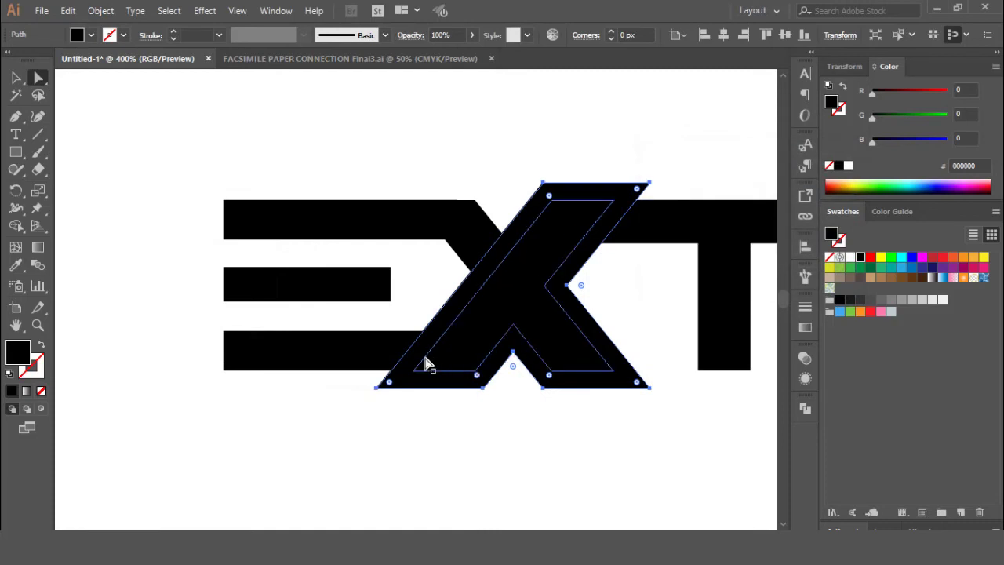
Merge the bar–X overlap with Shape Builder so the bar ends in a clean slant
shift+click(356, 353)
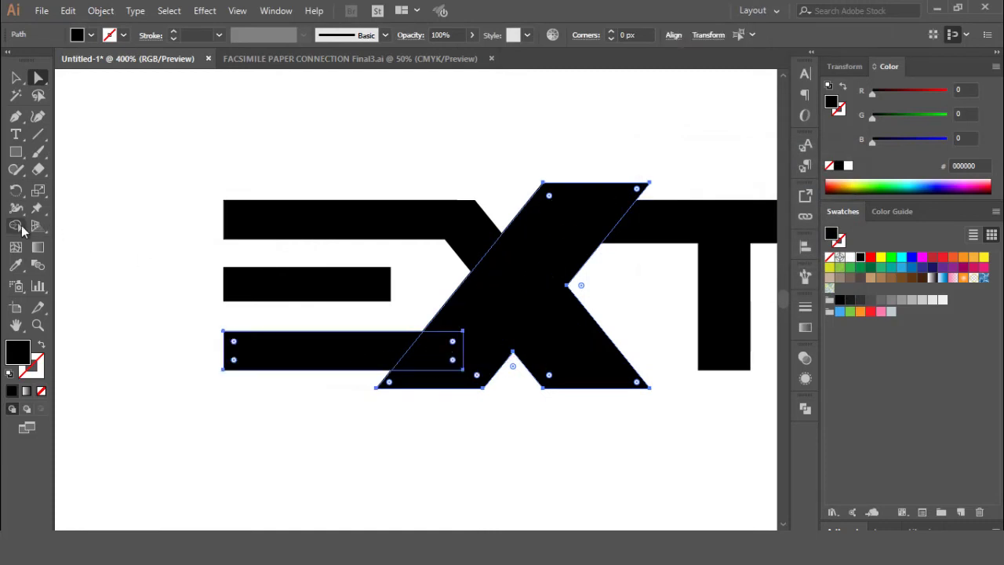
click(22, 232)
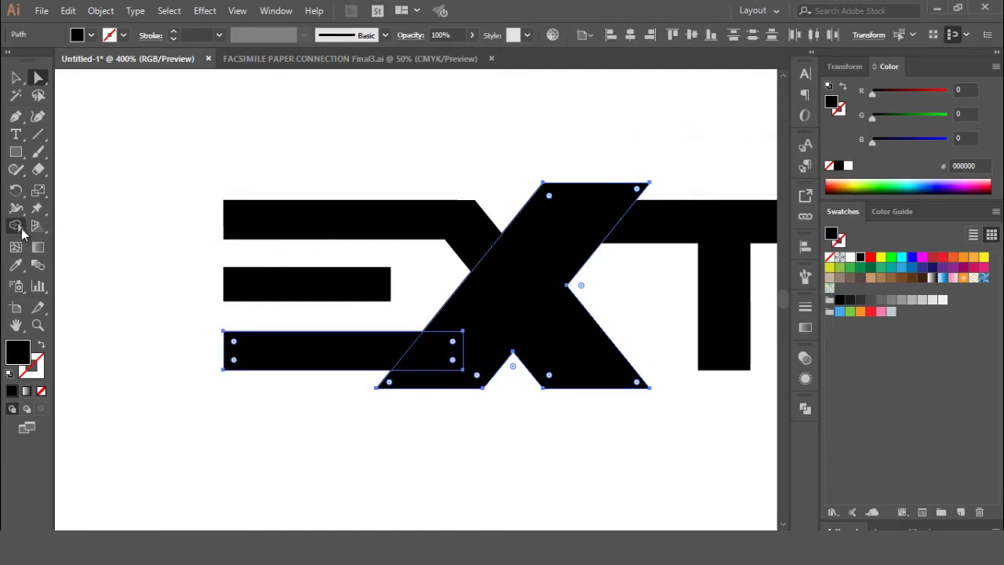
drag(448, 358, 605, 383)
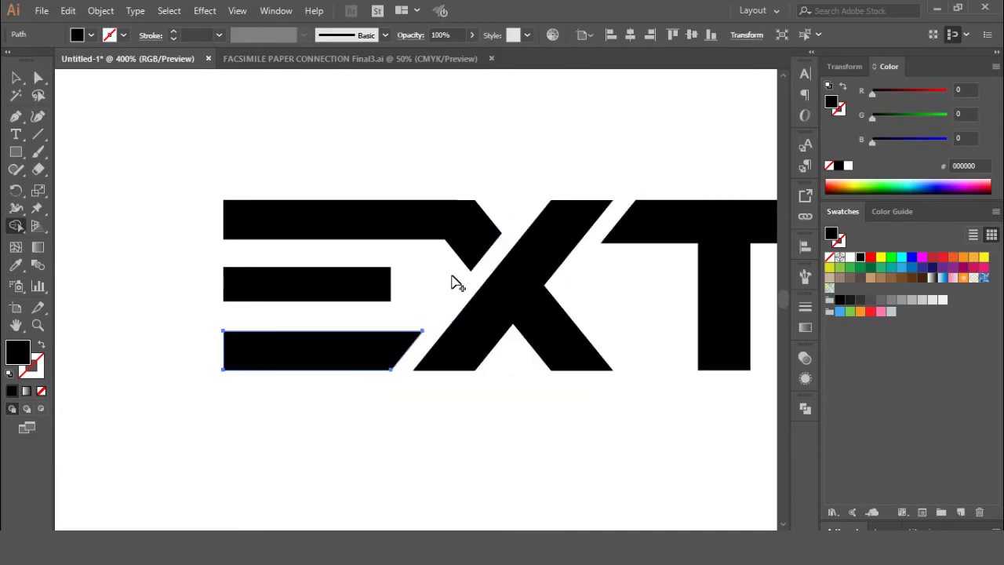
click(15, 77)
click(449, 392)
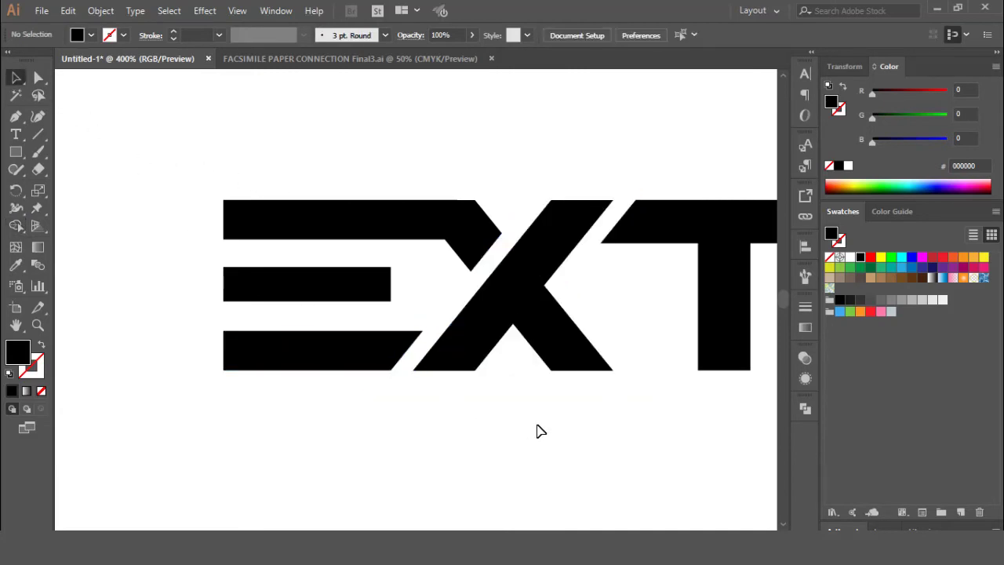
Unite all the EXTRA pieces with Pathfinder and nudge the shape up slightly
key(ctrl+1)
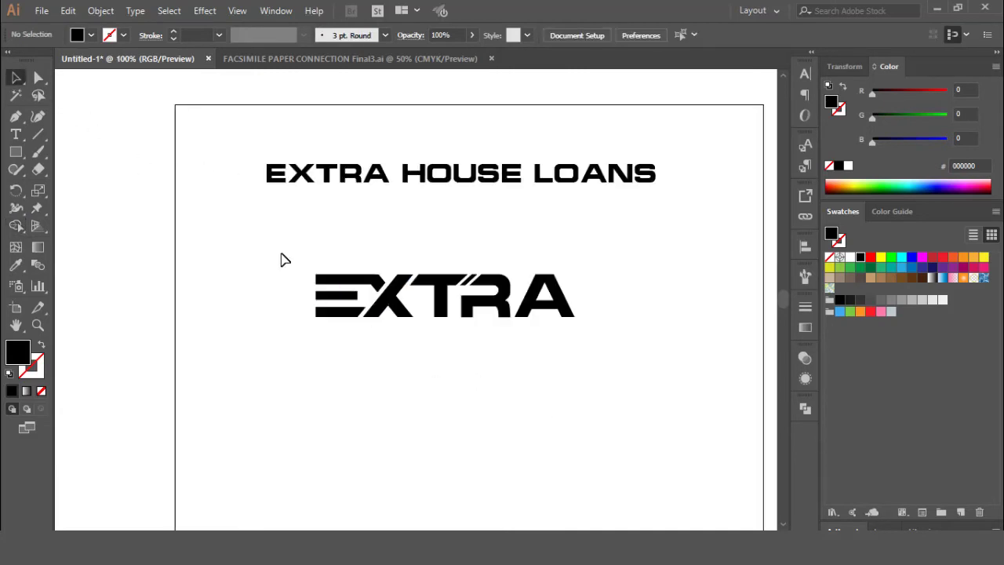
drag(258, 228, 599, 344)
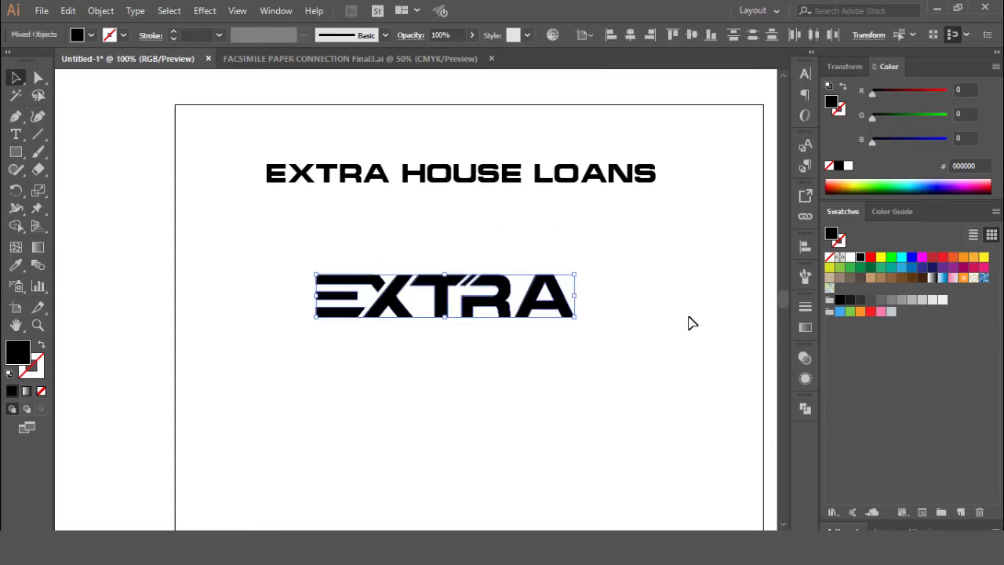
click(806, 409)
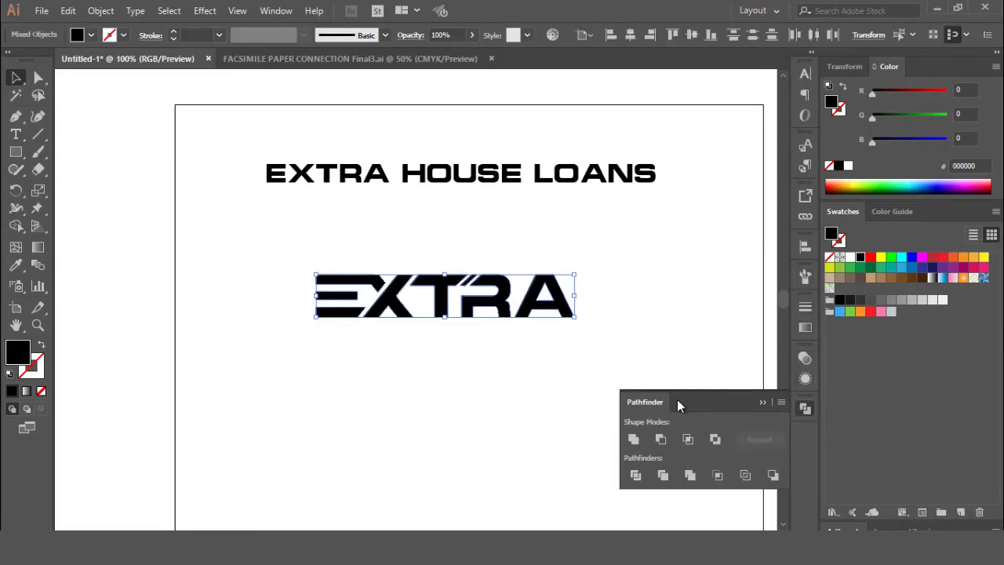
click(637, 438)
click(806, 409)
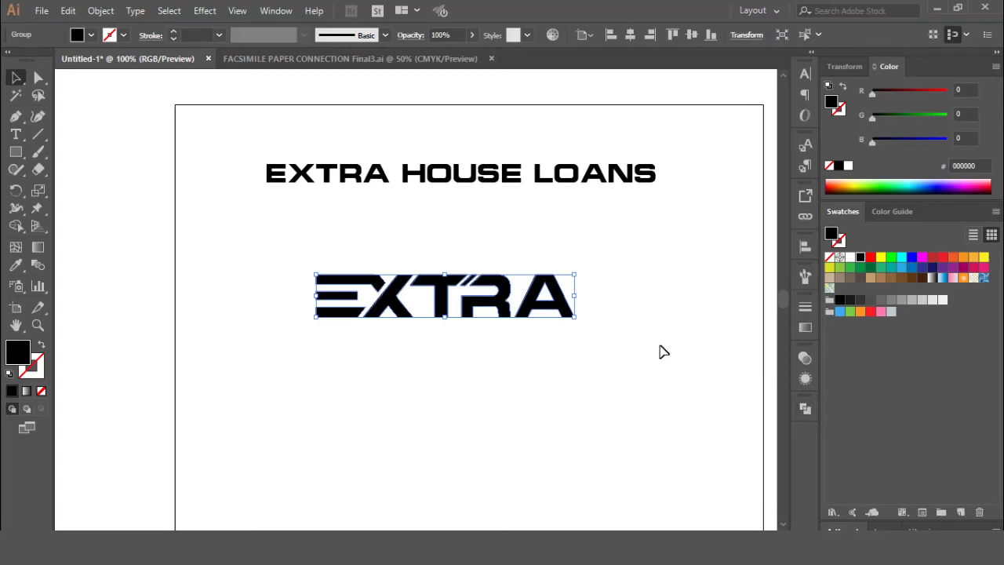
click(661, 352)
drag(565, 314, 566, 288)
click(597, 380)
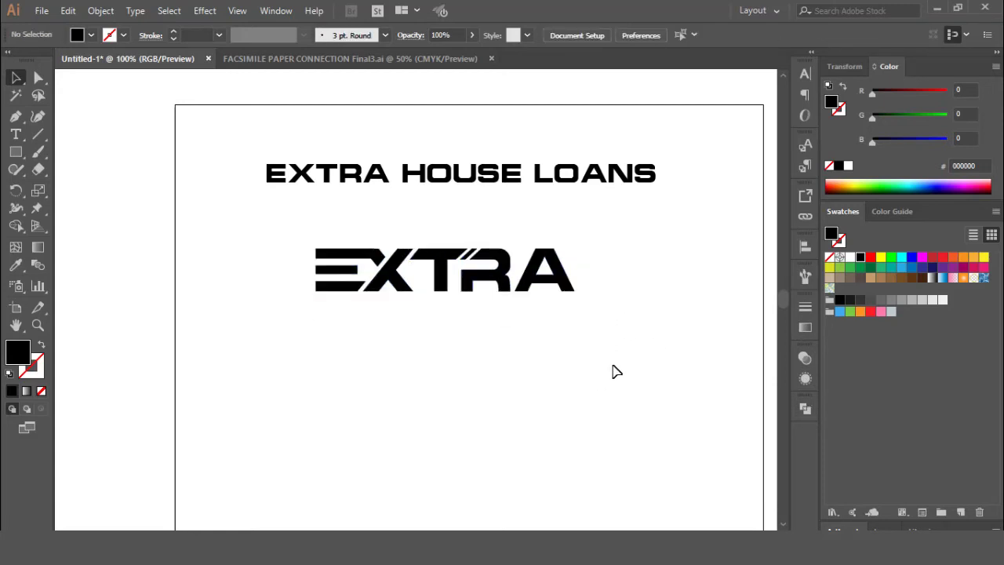
Fill the united EXTRA with dark grey 1A1A1A
key(ctrl+equal)
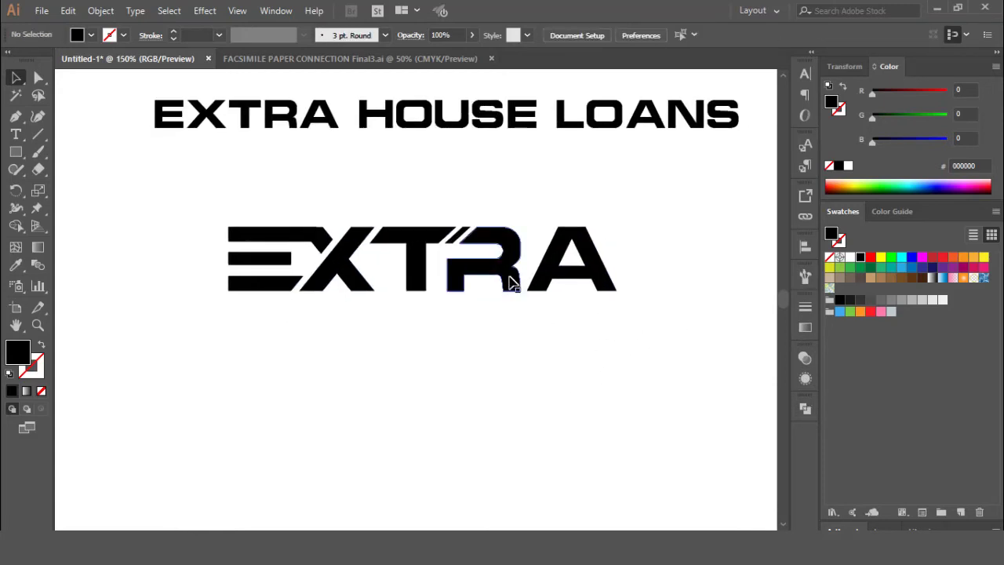
click(511, 281)
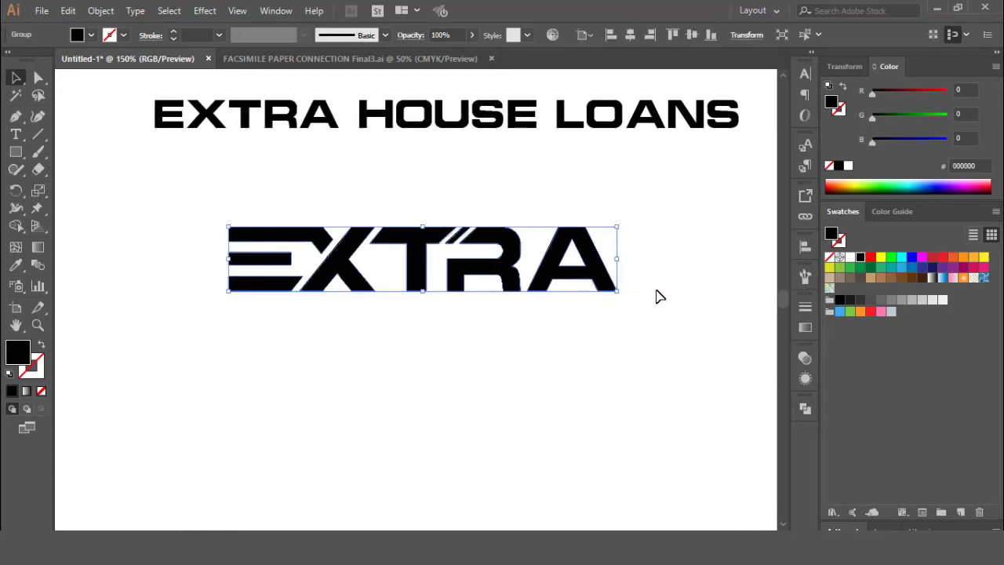
click(851, 300)
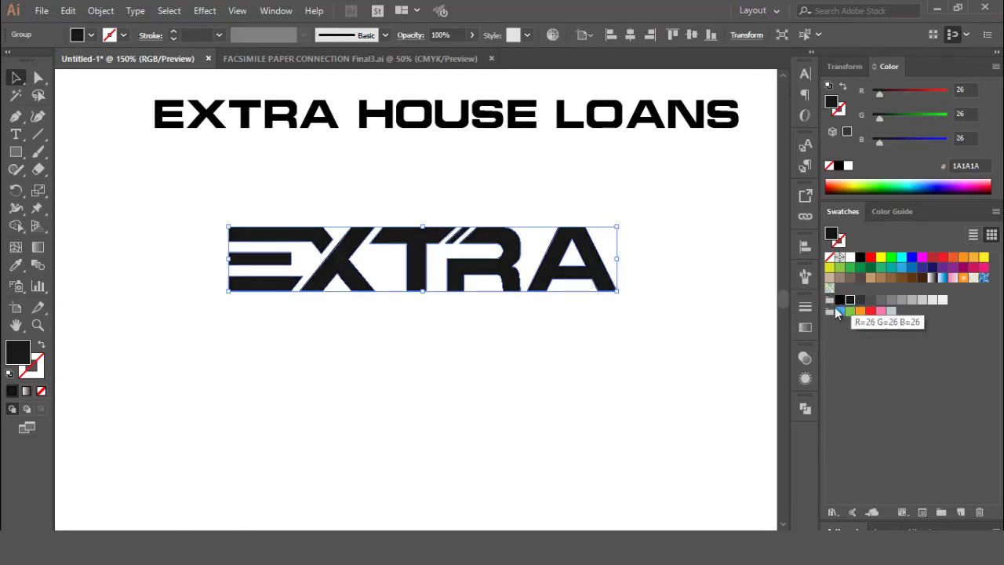
click(604, 372)
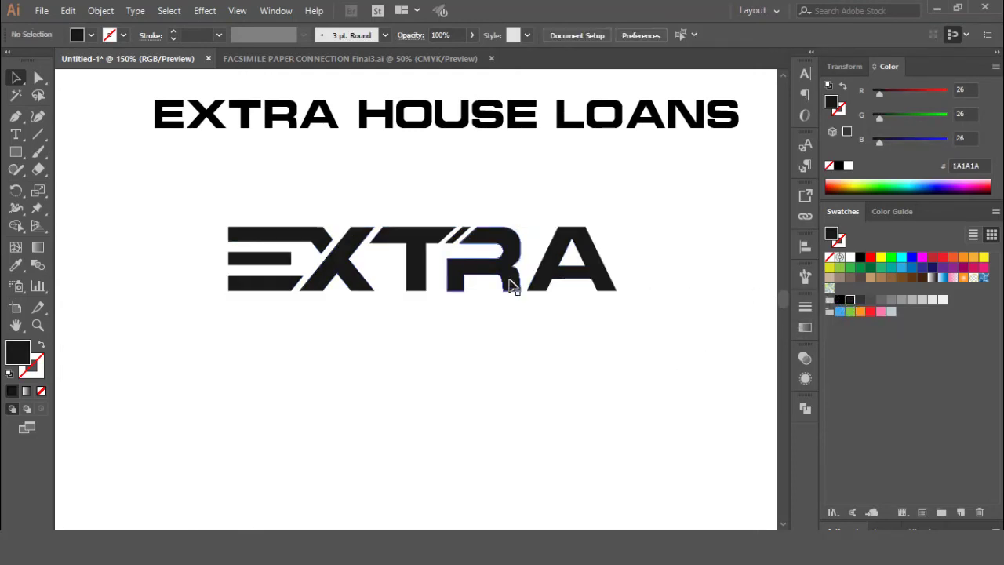
Direct-select the E's top bar and the T's slanted cut and colour them blue 0092FF
click(38, 79)
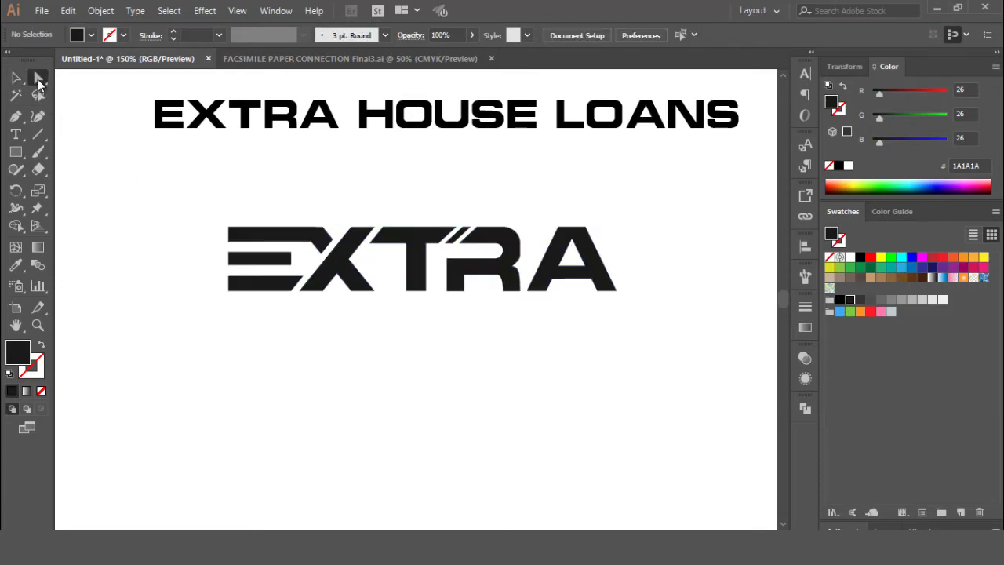
click(292, 236)
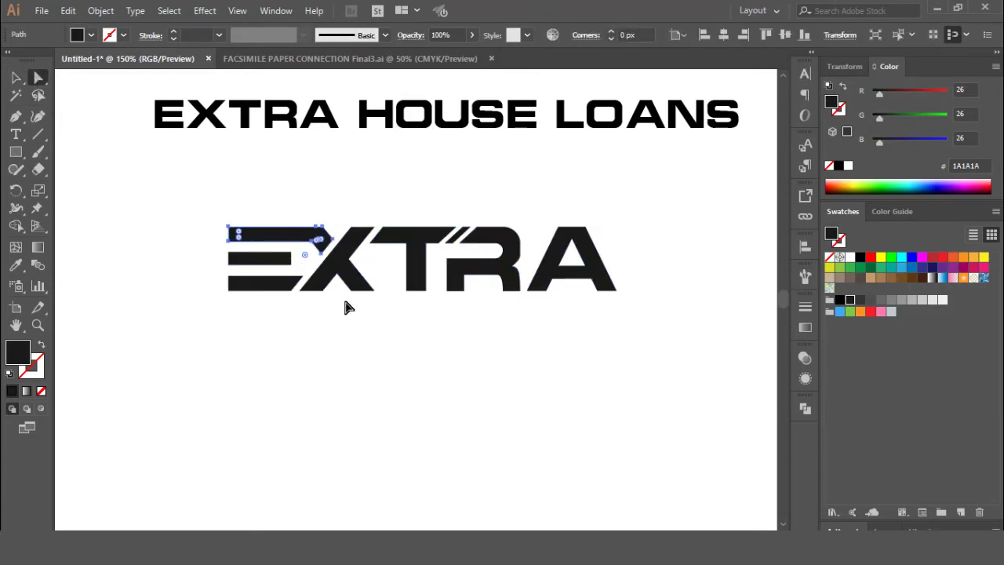
shift+click(455, 244)
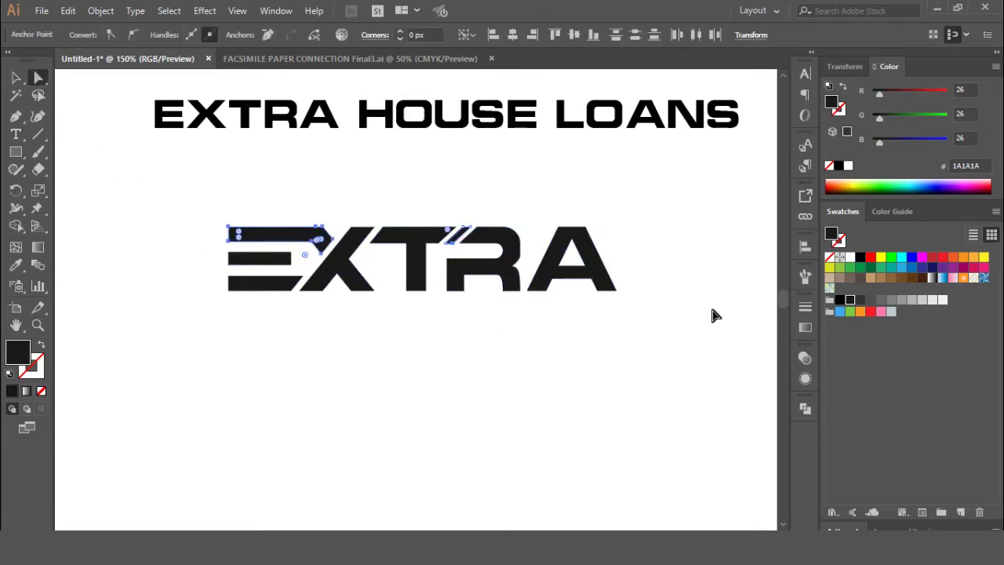
click(912, 259)
click(901, 118)
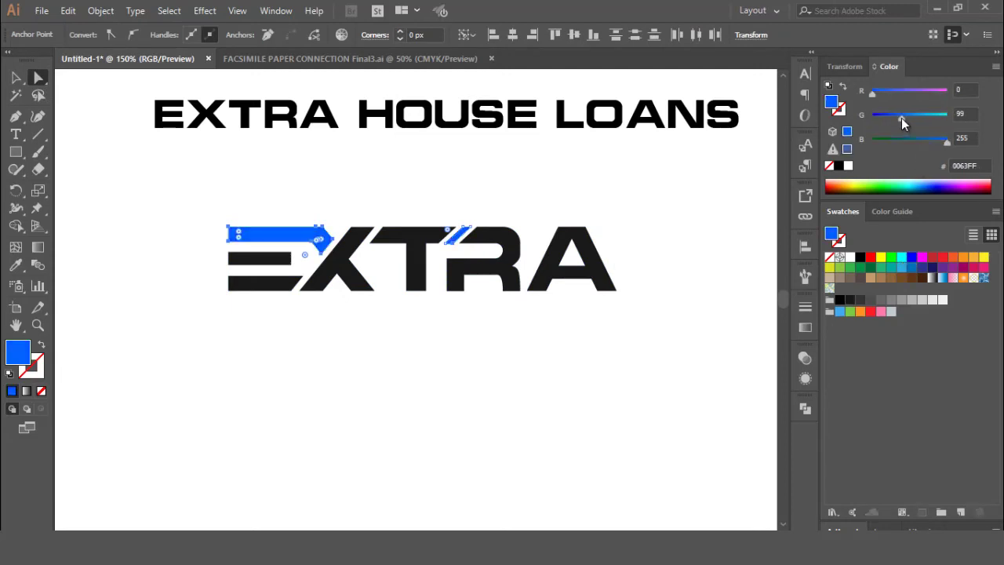
click(909, 115)
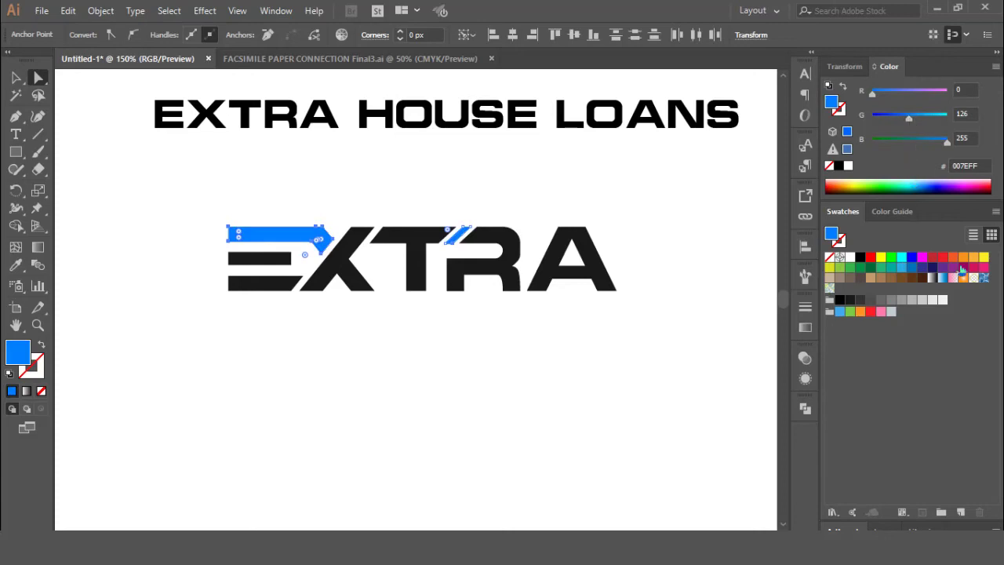
click(916, 117)
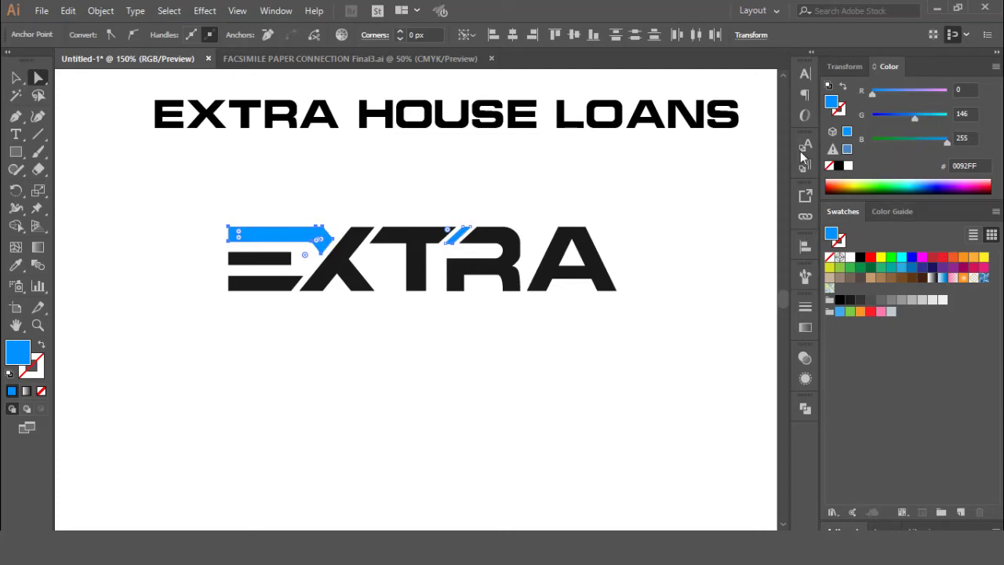
click(661, 201)
Nudge the EXTRA HOUSE LOANS title up and reposition the EXTRA logo slightly higher
key(v)
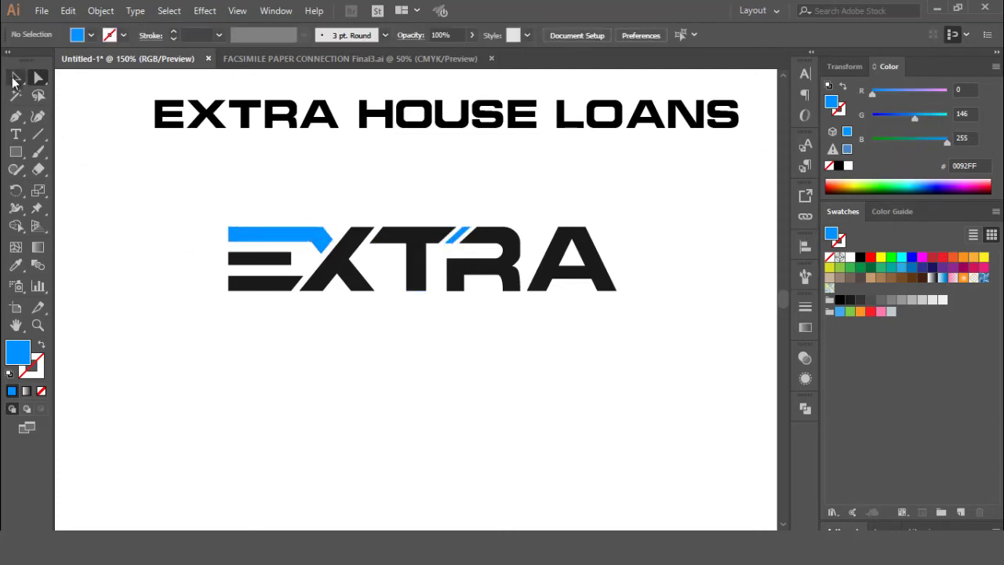
key(ctrl+minus)
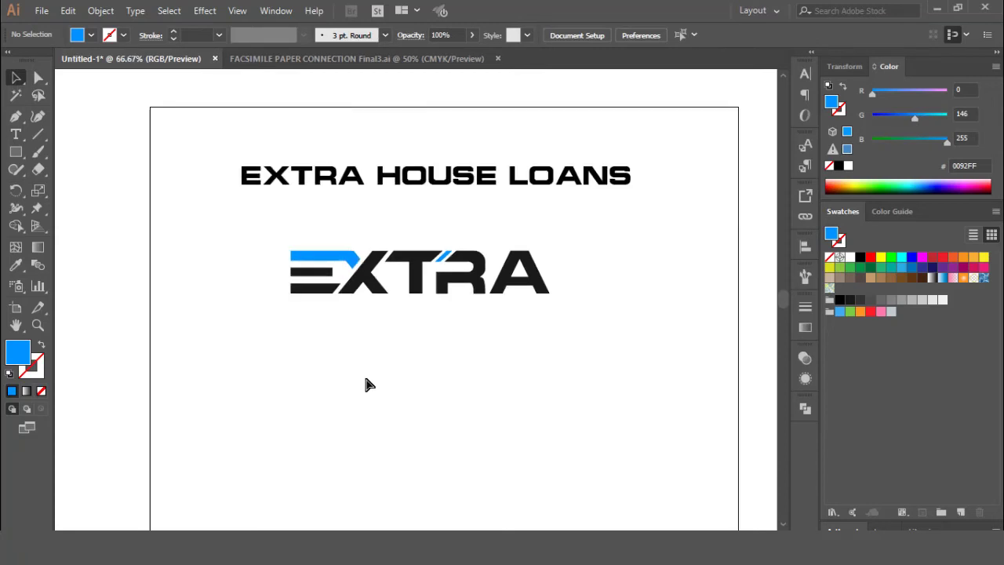
key(ctrl+minus)
key(ctrl+plus)
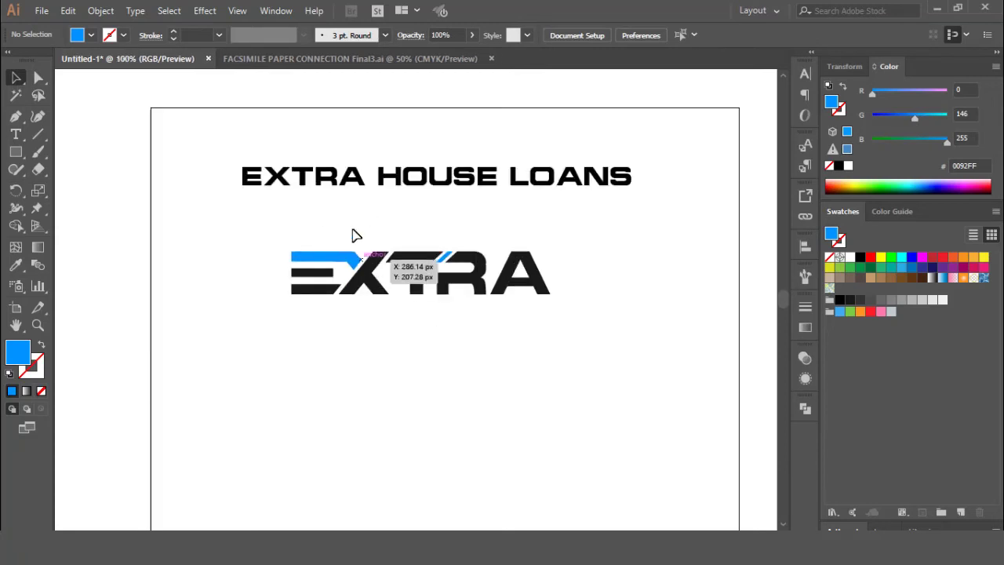
drag(545, 188, 544, 171)
click(534, 282)
click(547, 352)
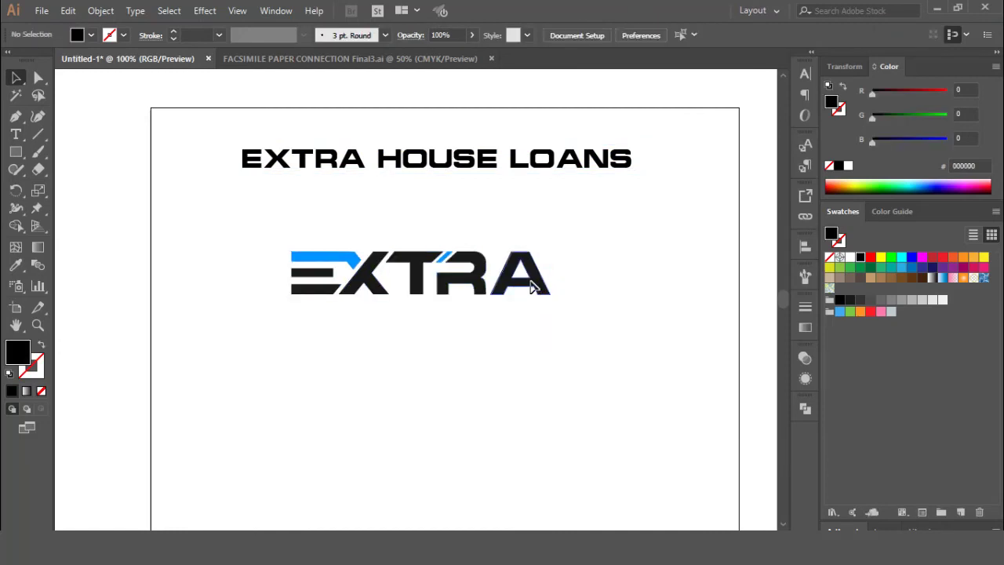
drag(534, 287, 534, 267)
click(560, 296)
click(538, 202)
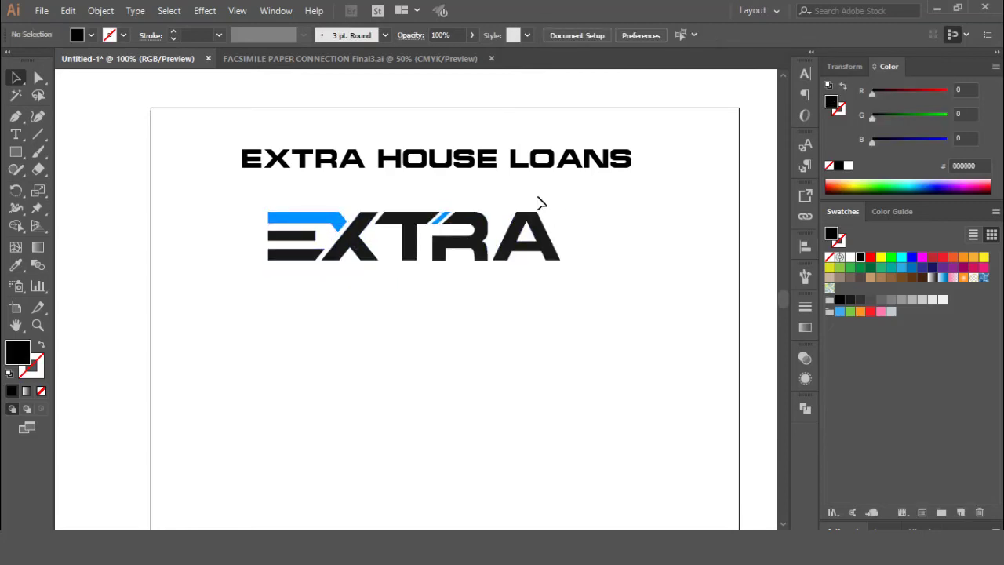
Duplicate the title below the logo and delete EXTRA, leaving a HOUSE LOANS line
drag(524, 166, 517, 330)
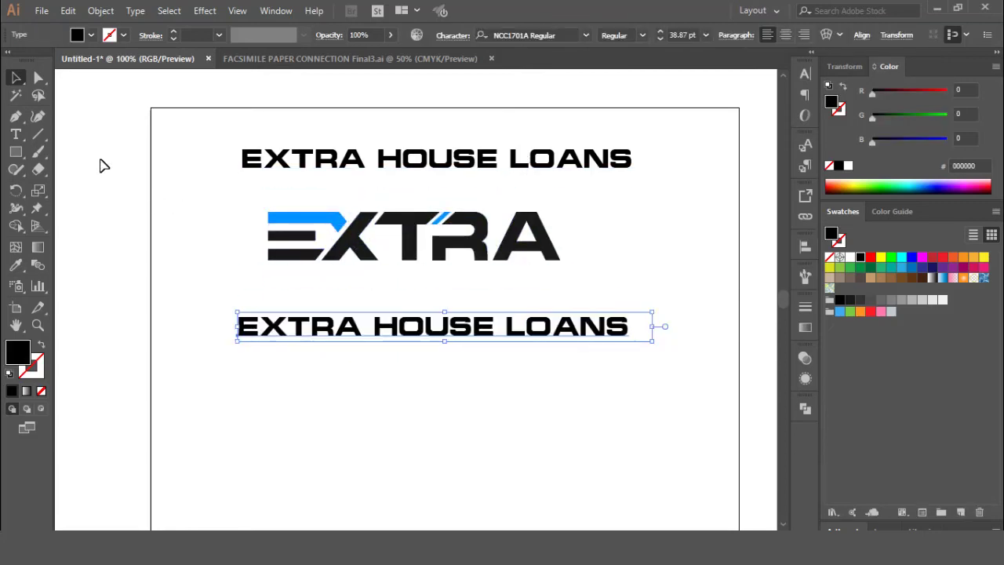
click(16, 134)
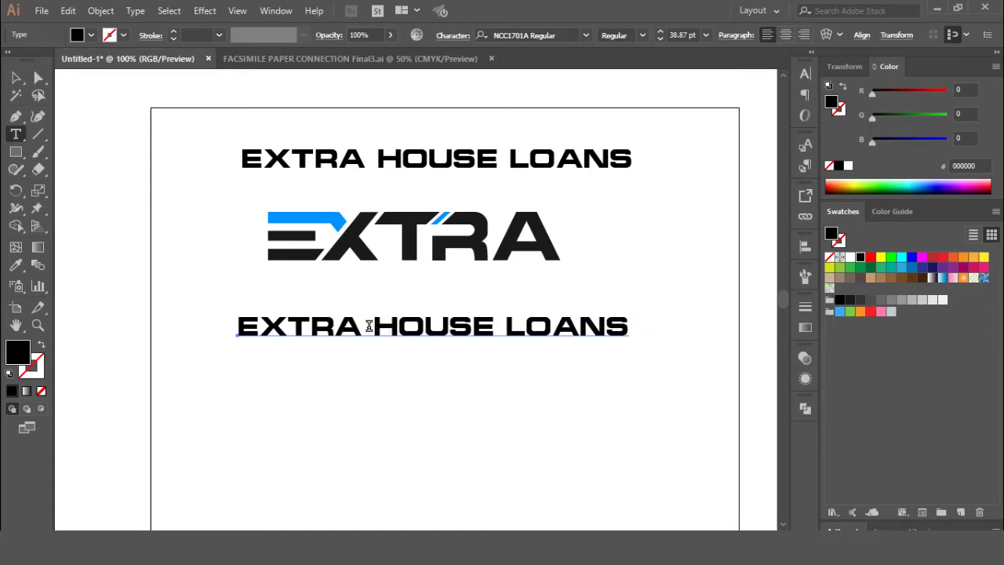
drag(369, 327, 216, 327)
key(BackSpace)
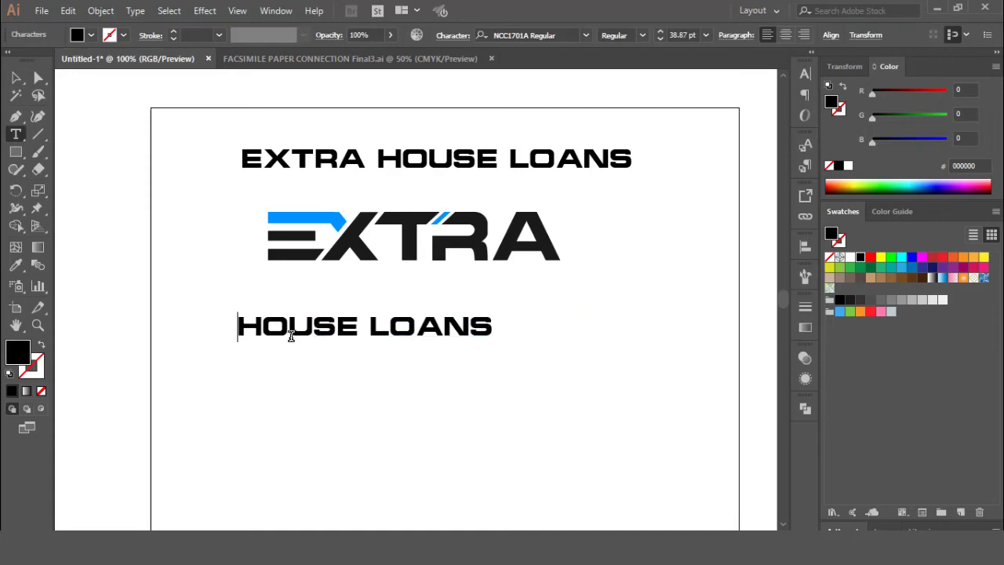
click(16, 77)
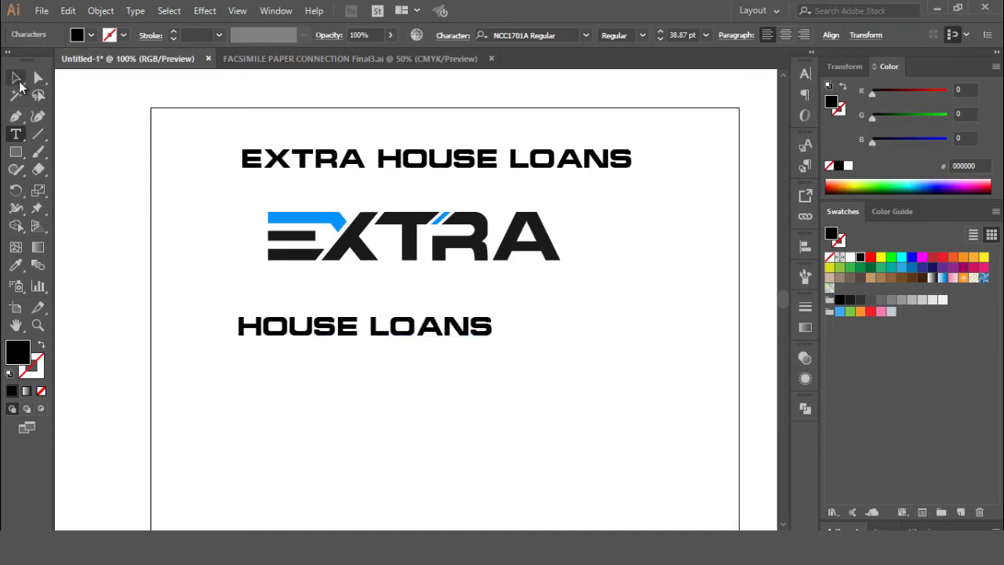
Place HOUSE LOANS just under EXTRA and squeeze it narrower, leaving a copy lower down
click(393, 425)
drag(383, 341, 422, 316)
click(538, 383)
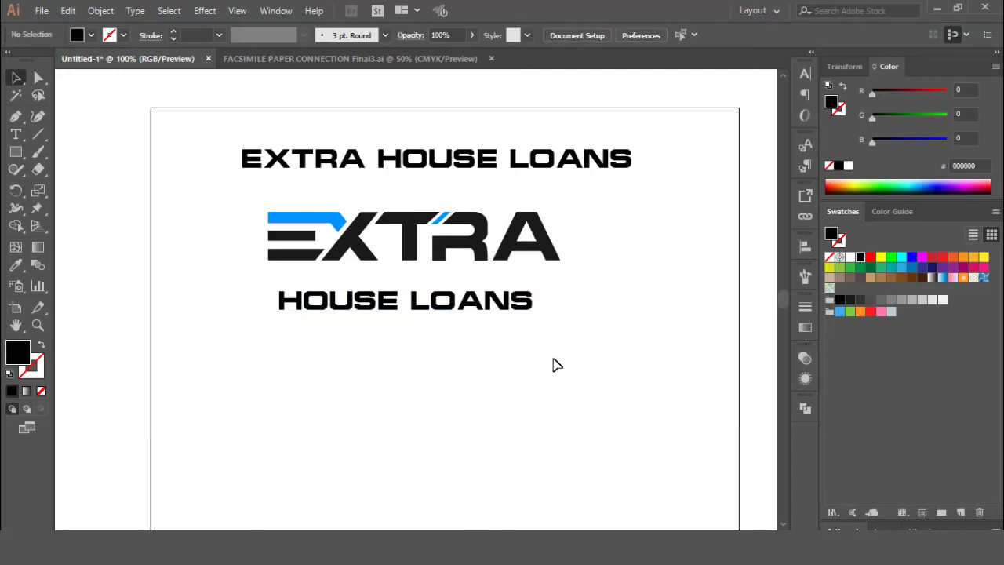
key(ctrl+z)
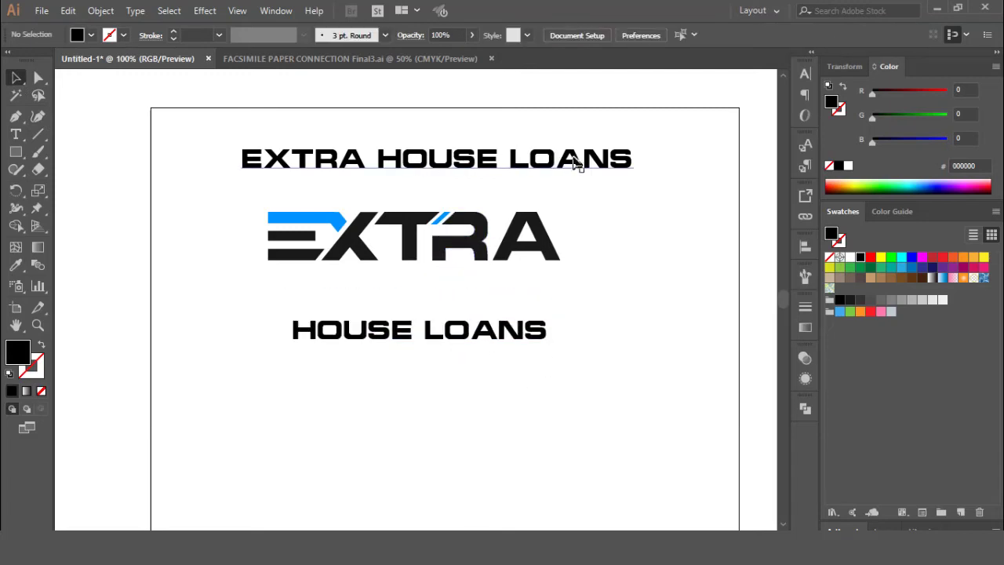
drag(531, 333, 524, 308)
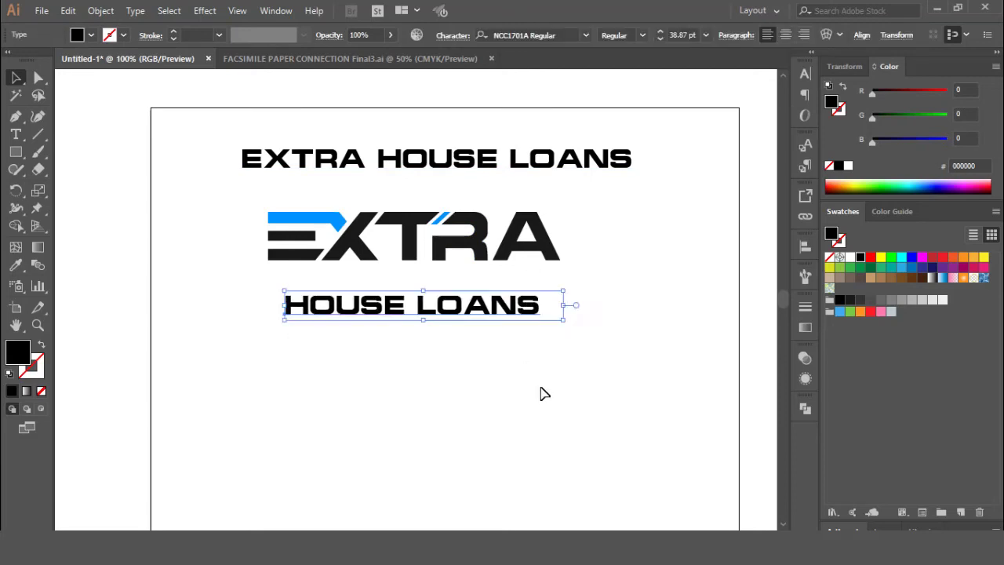
click(590, 376)
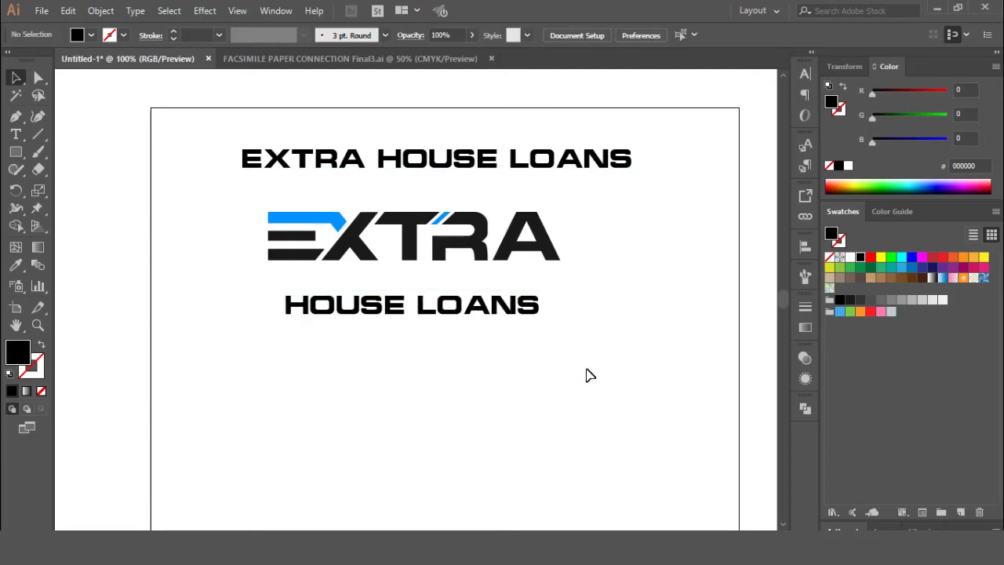
click(498, 318)
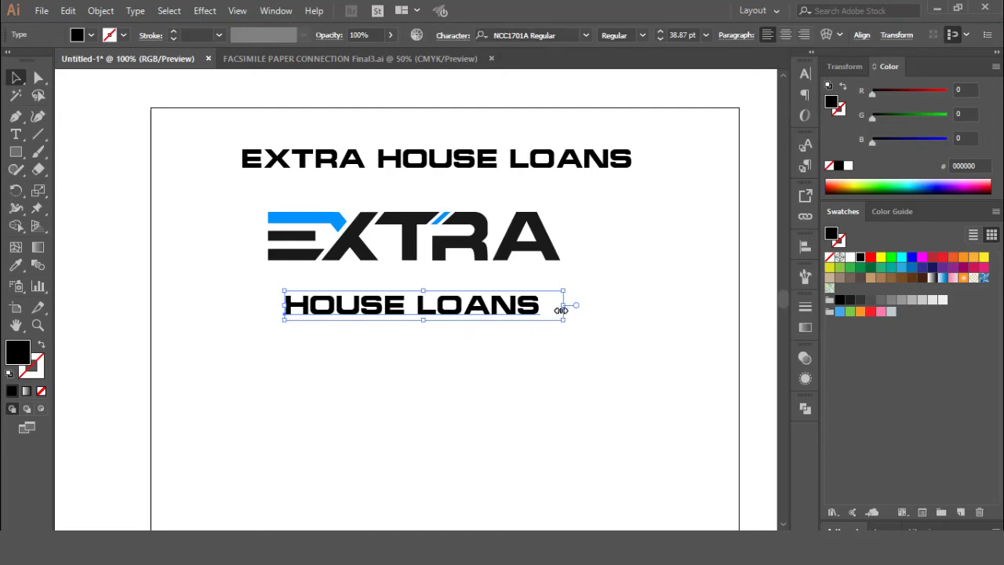
drag(561, 305, 475, 427)
click(527, 393)
Convert the HOUSE LOANS tagline to outlines and scale it smaller
click(460, 307)
right_click(457, 306)
click(489, 118)
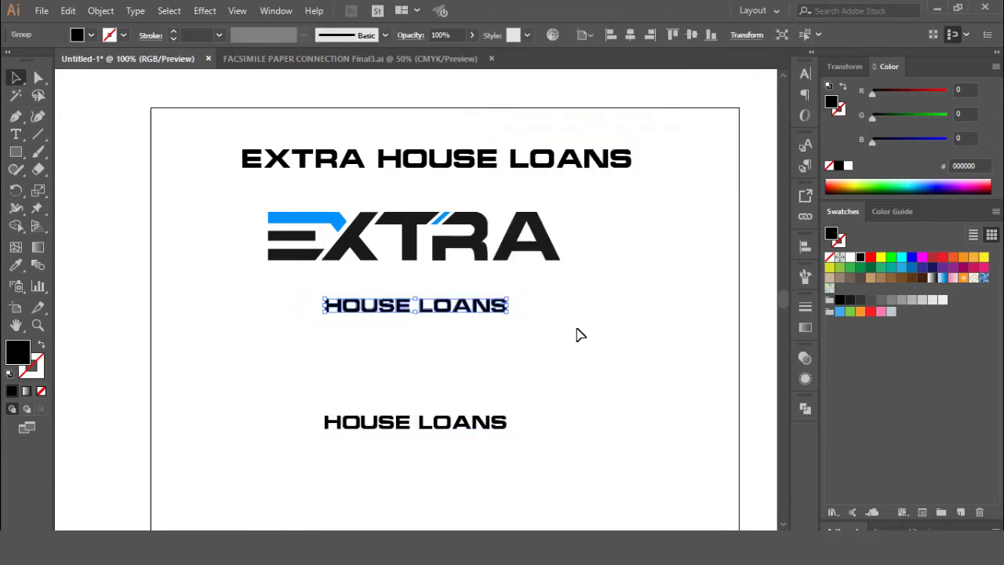
click(576, 332)
drag(485, 310, 491, 282)
Centre HOUSE LOANS horizontally under EXTRA and nudge it up closer
drag(325, 315, 475, 240)
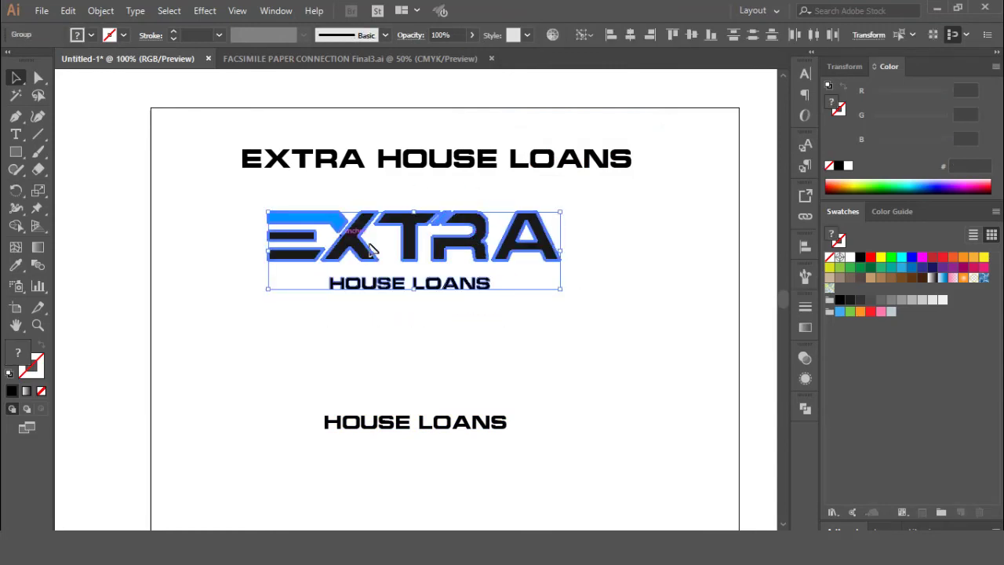
click(631, 39)
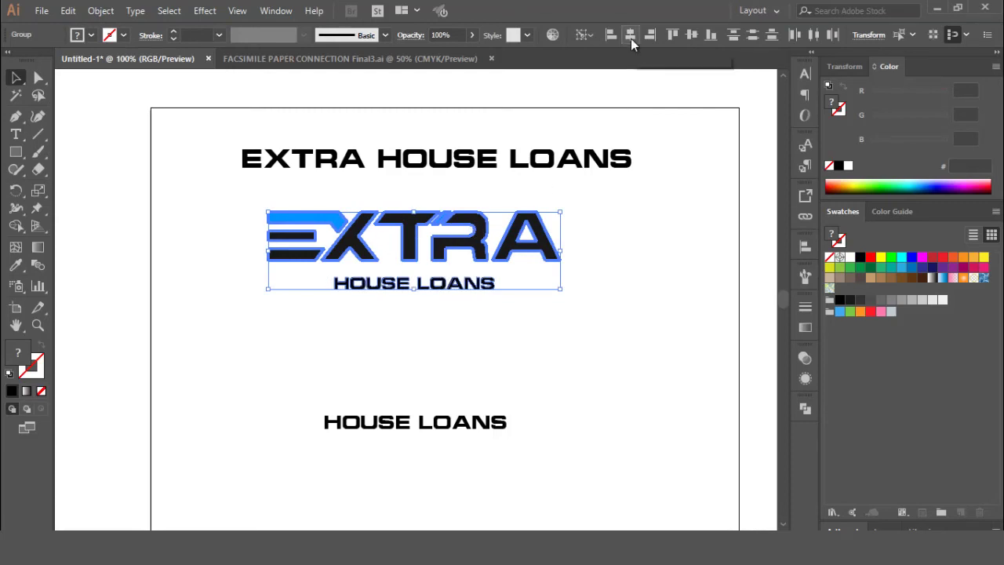
click(599, 310)
click(475, 281)
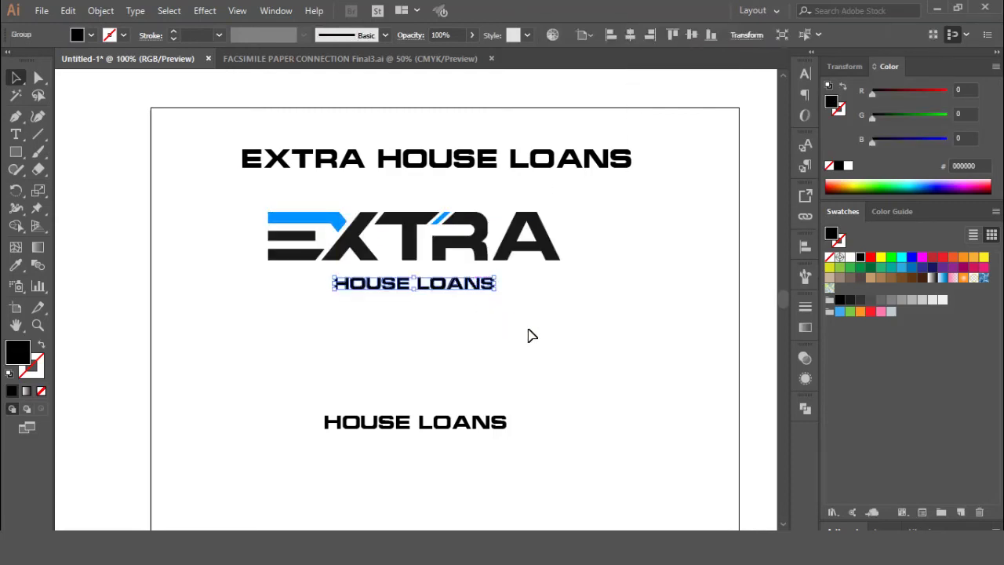
key(Up)
key(Up)
key(Up)
key(Up)
key(Up)
key(Up)
key(Up)
key(Up)
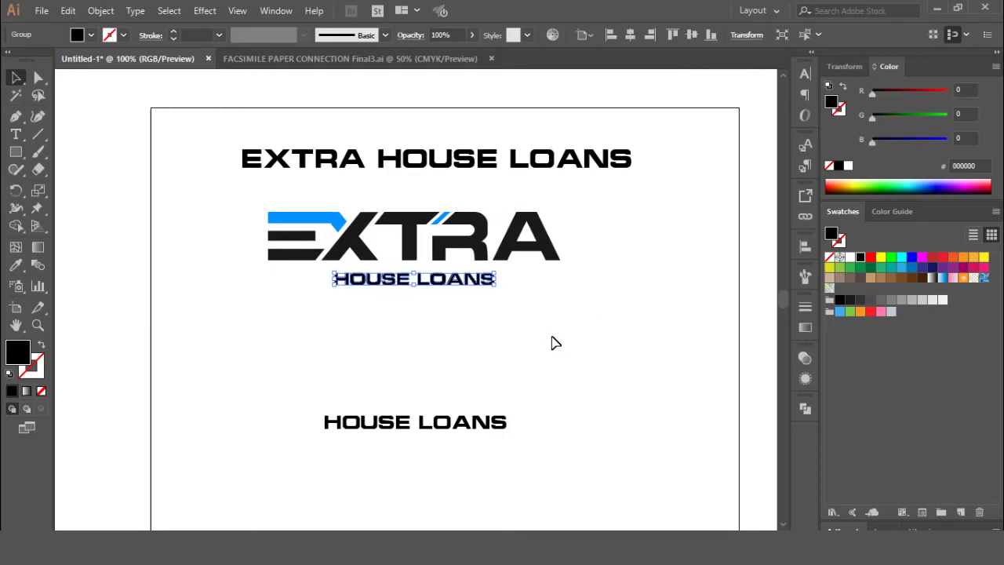
key(Up)
key(Down)
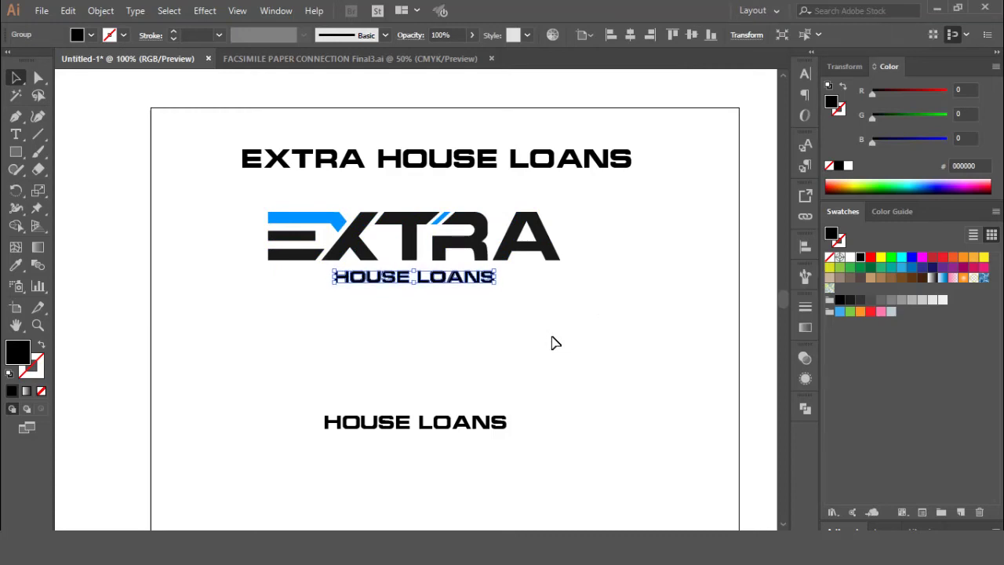
click(574, 354)
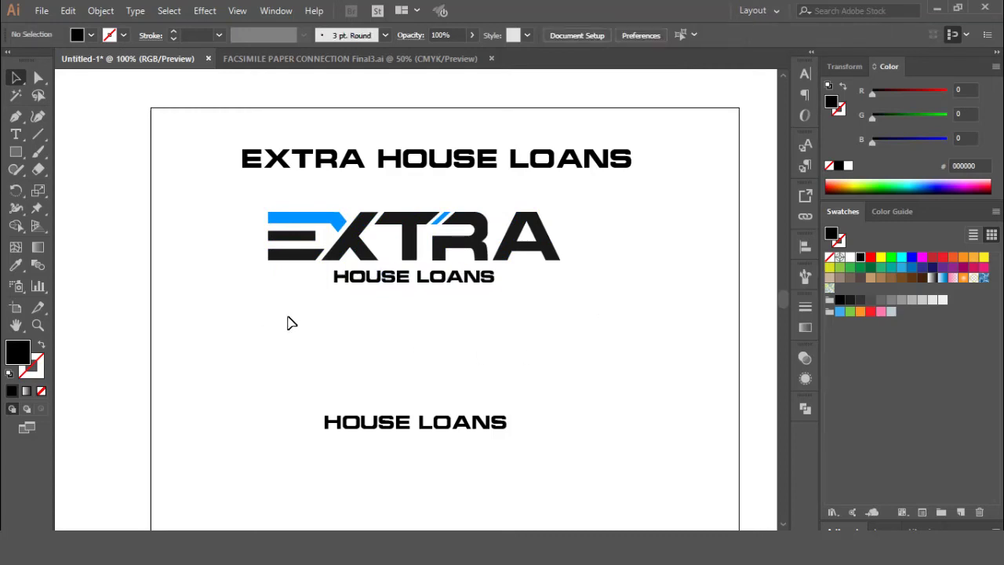
Duplicate the logo group lower on the artboard and move the title above the artboard
click(485, 245)
drag(481, 236, 476, 339)
click(683, 108)
click(502, 168)
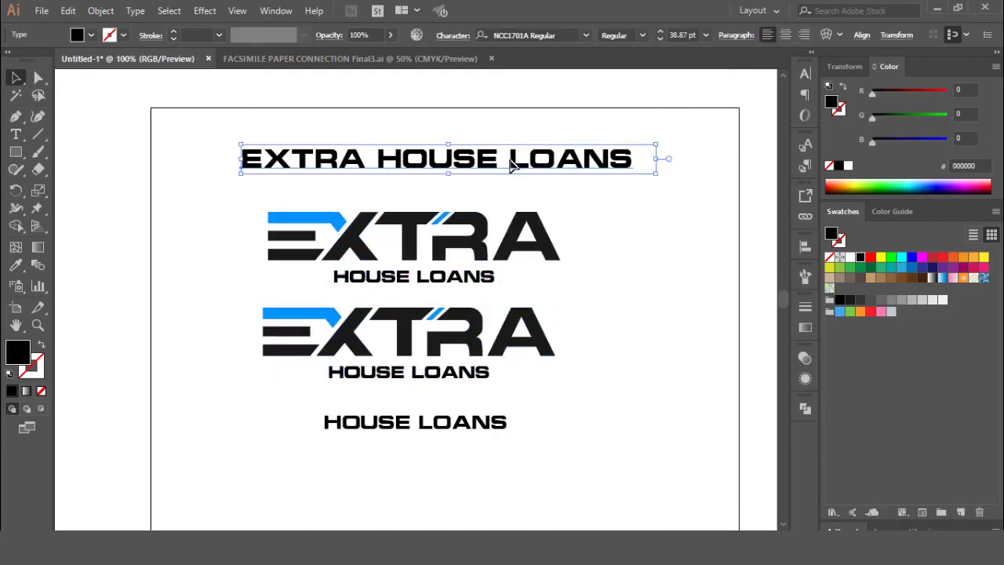
drag(517, 169, 517, 92)
click(583, 217)
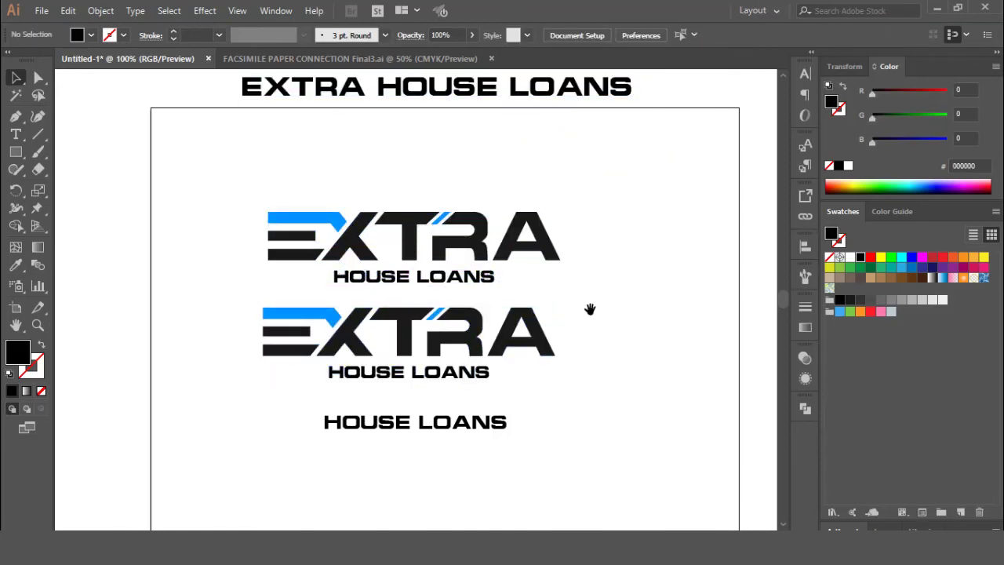
Move the top logo near the artboard top and eyedrop EXTRA's blue onto its tagline
drag(230, 195, 546, 289)
drag(478, 275, 193, 209)
click(526, 266)
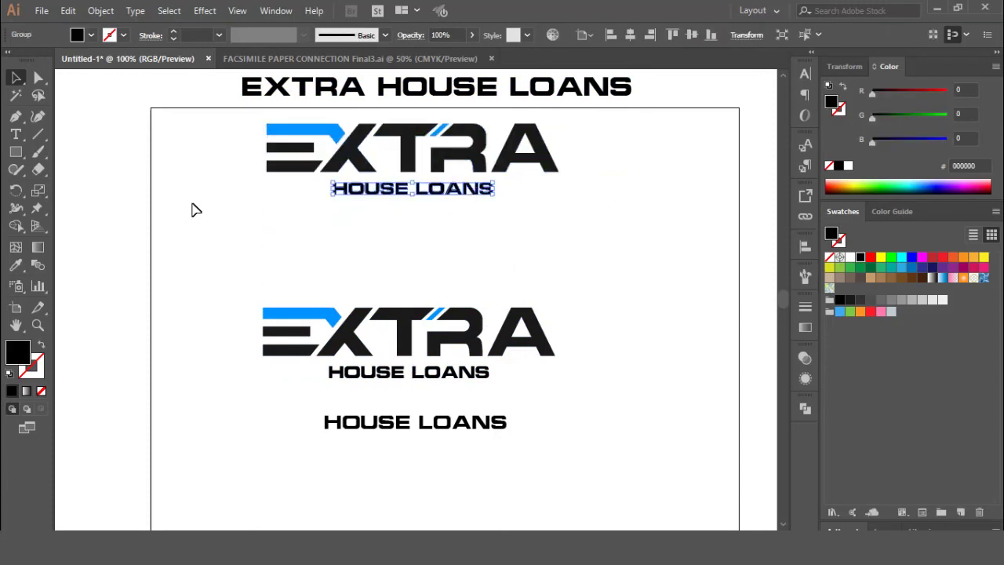
click(24, 267)
click(301, 131)
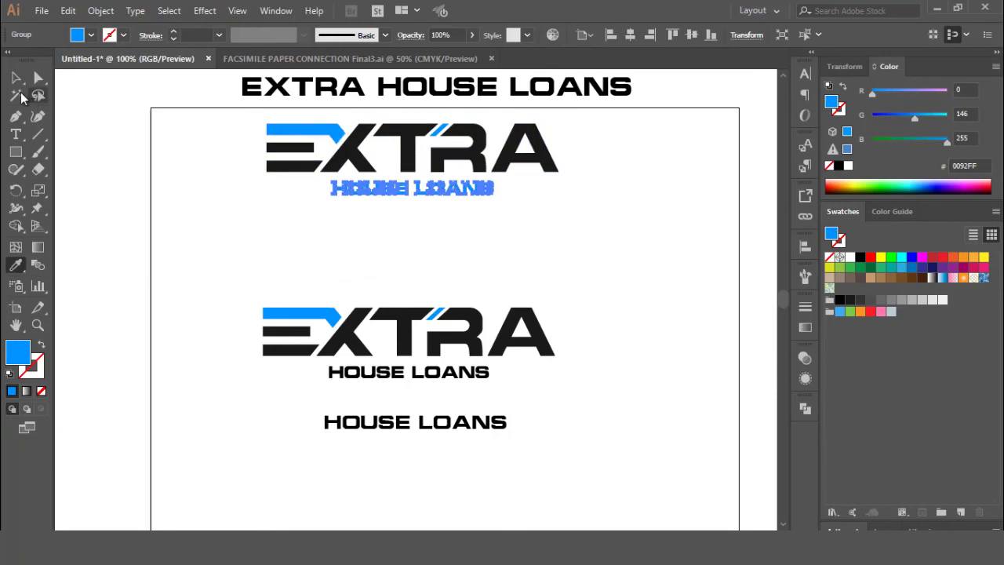
Move the lower logo copy up so it sits just beneath the first
key(v)
click(145, 187)
drag(208, 249, 548, 384)
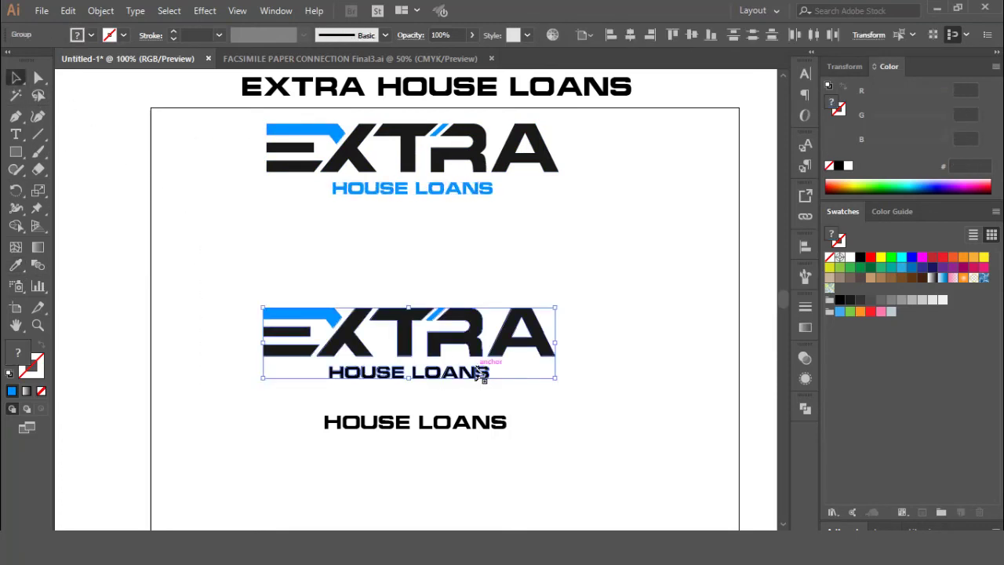
drag(478, 366, 472, 259)
click(510, 369)
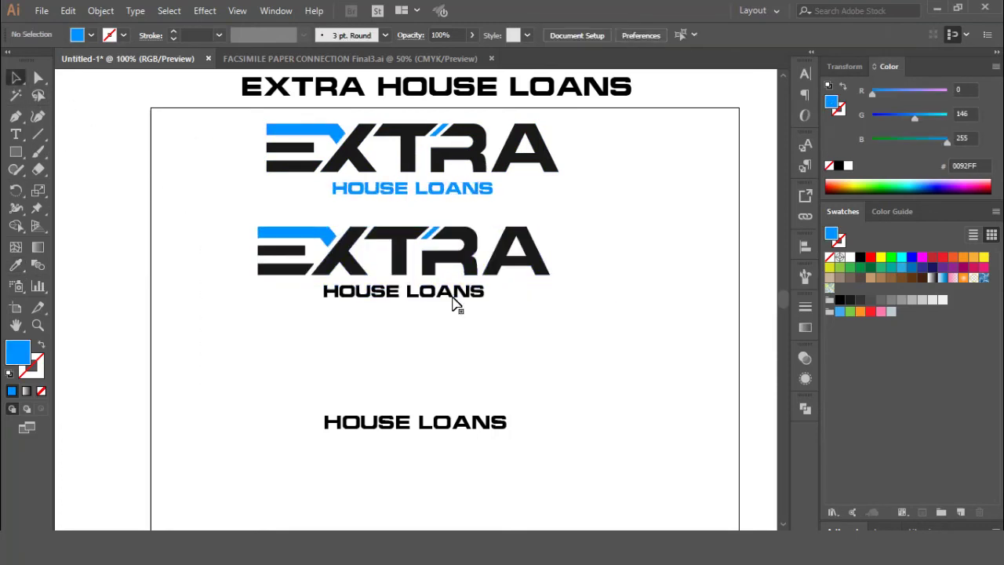
Eyedrop the upper tagline's blue onto the lower HOUSE LOANS outlines
click(451, 292)
click(16, 266)
click(367, 196)
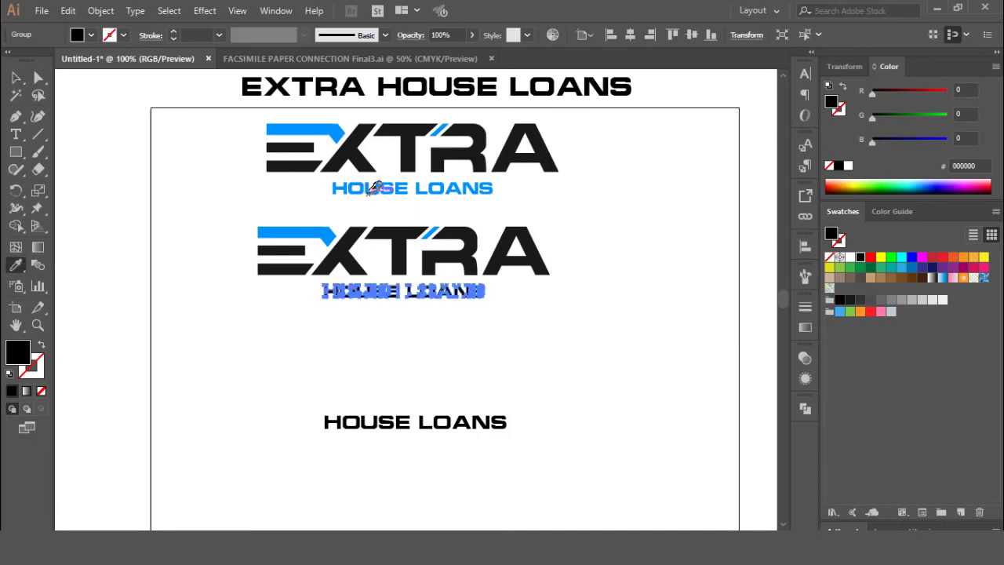
click(16, 77)
click(227, 315)
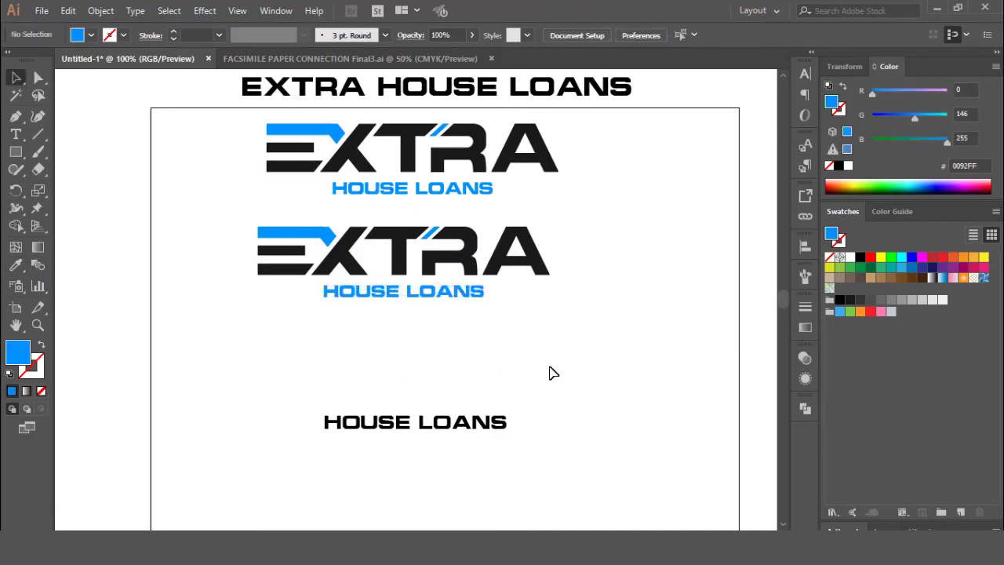
key(ctrl+equal)
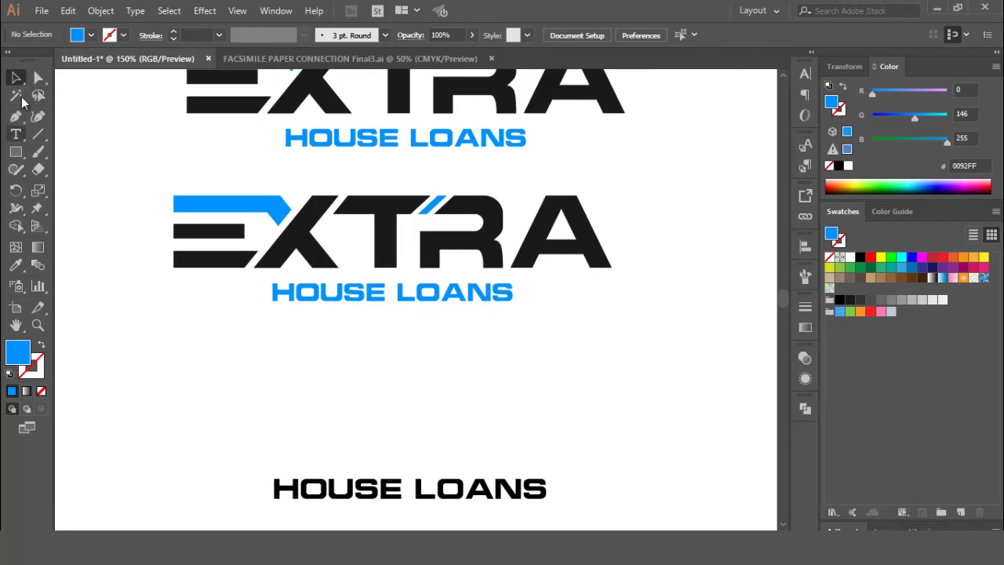
Draw a horizontal line right of LOANS with a 2 pt stroke
click(37, 135)
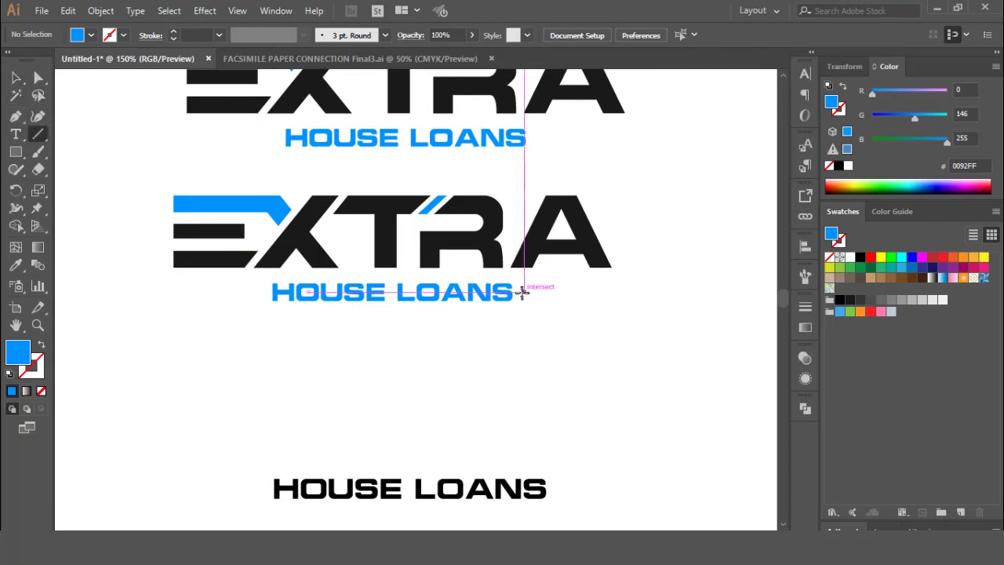
drag(518, 293, 613, 293)
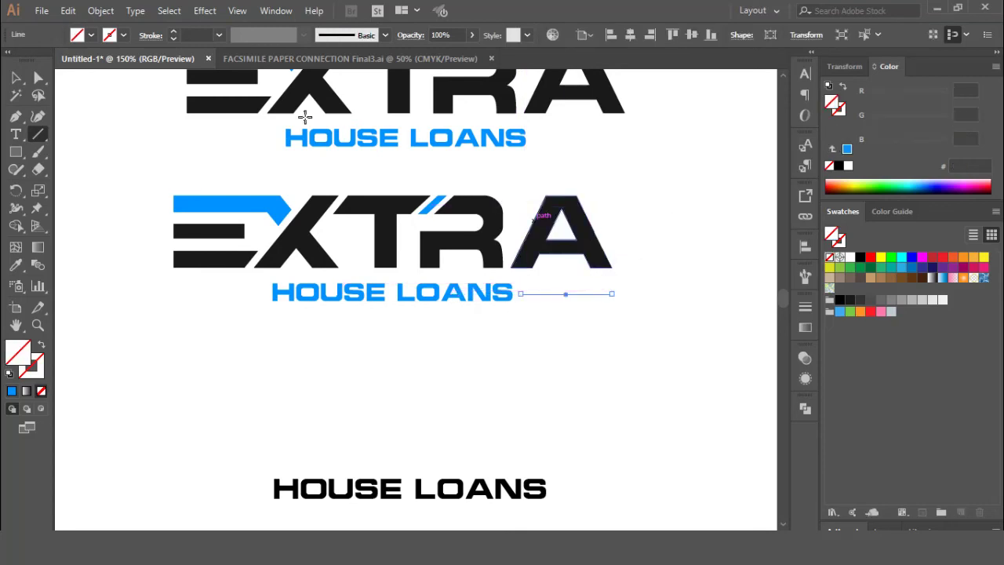
click(200, 35)
text(3)
key(Return)
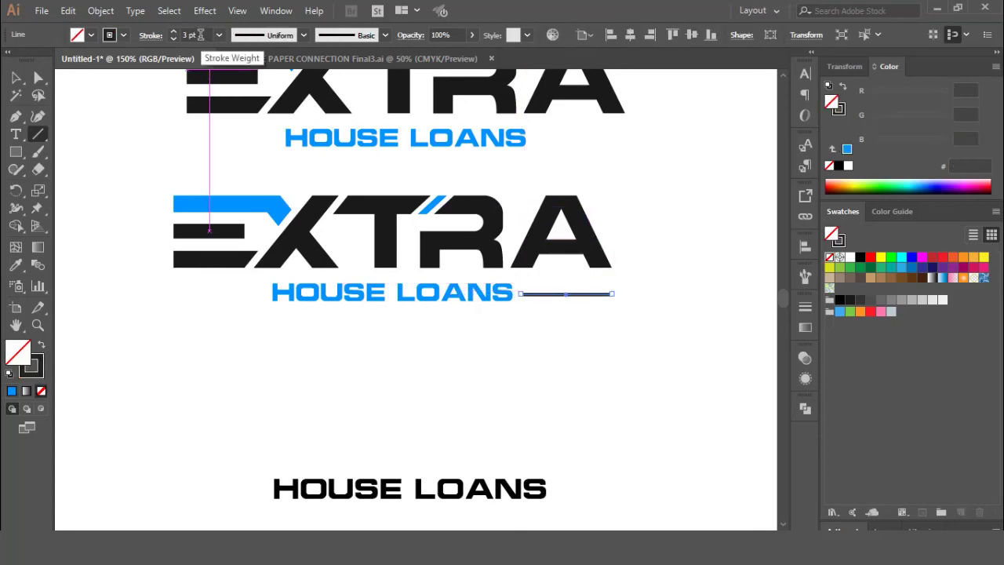
text(2)
key(Return)
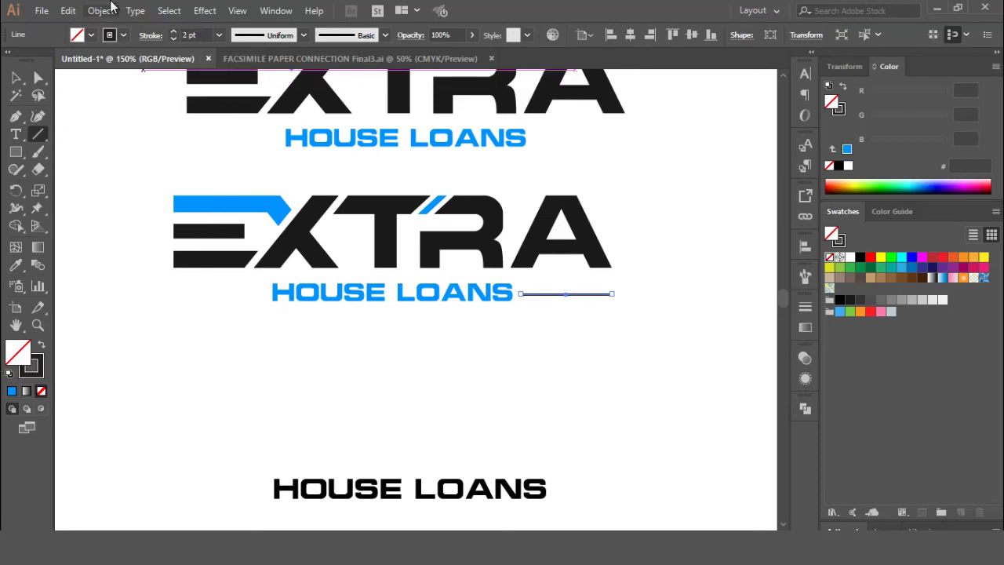
Expand the line's stroke into a filled shape via Object > Expand
click(106, 11)
click(190, 166)
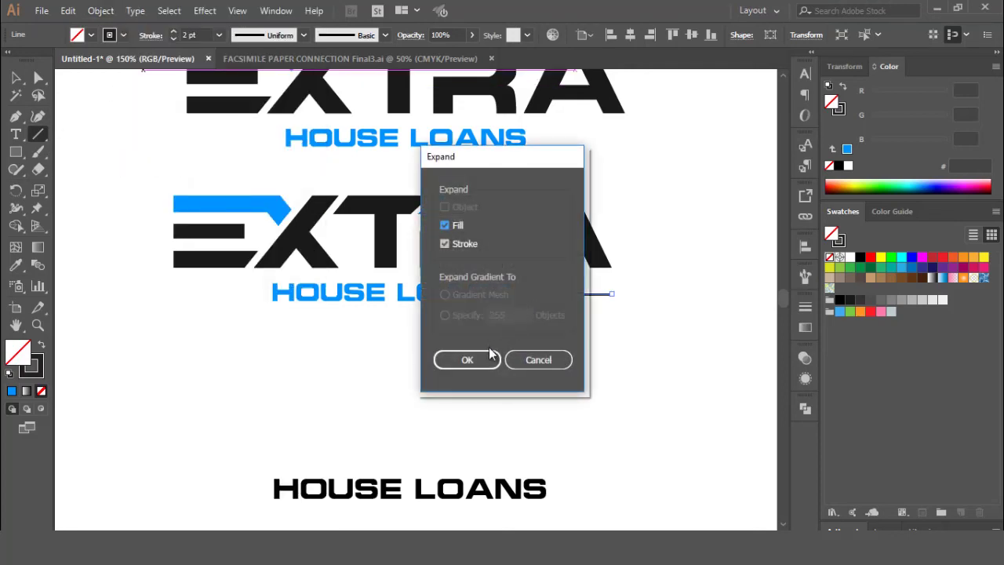
click(440, 357)
click(38, 77)
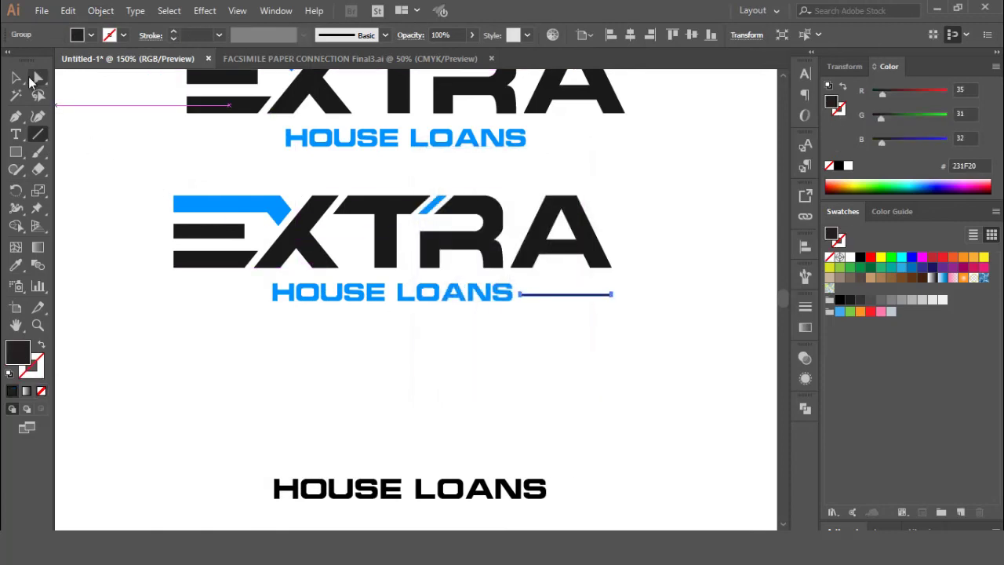
click(601, 412)
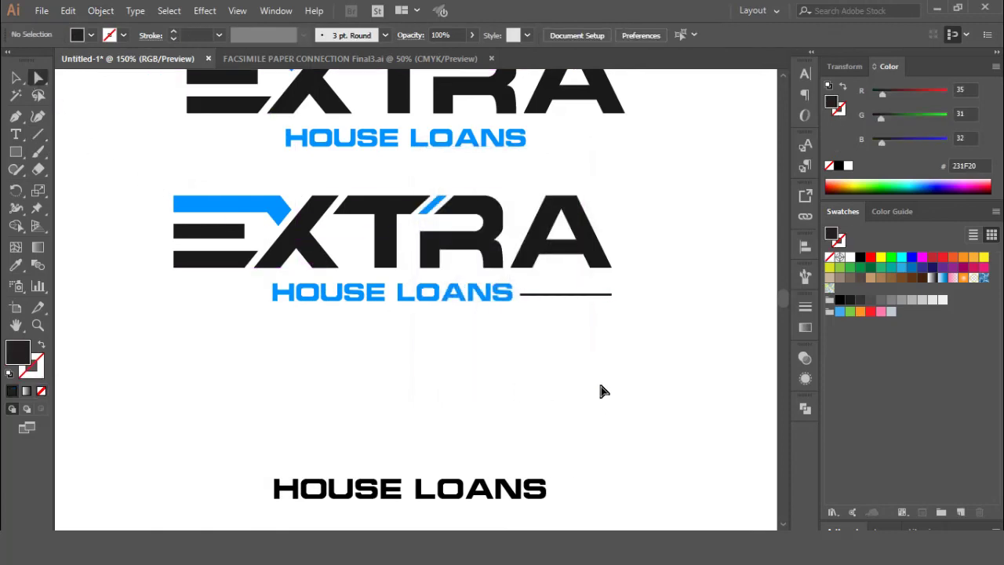
Eyedrop the tagline's blue onto the expanded line
click(15, 77)
click(530, 295)
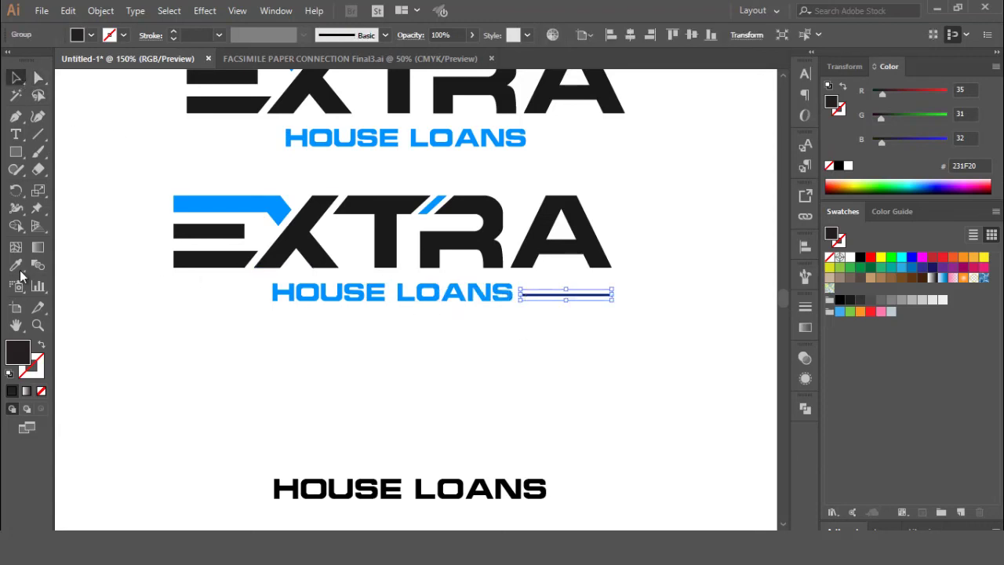
click(16, 264)
click(312, 292)
click(15, 77)
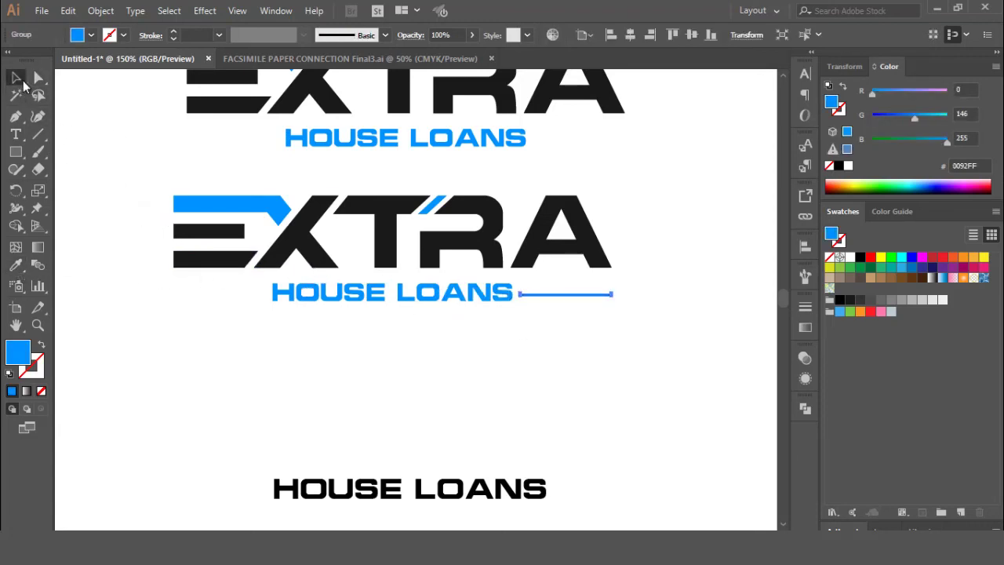
click(616, 369)
drag(627, 295, 592, 384)
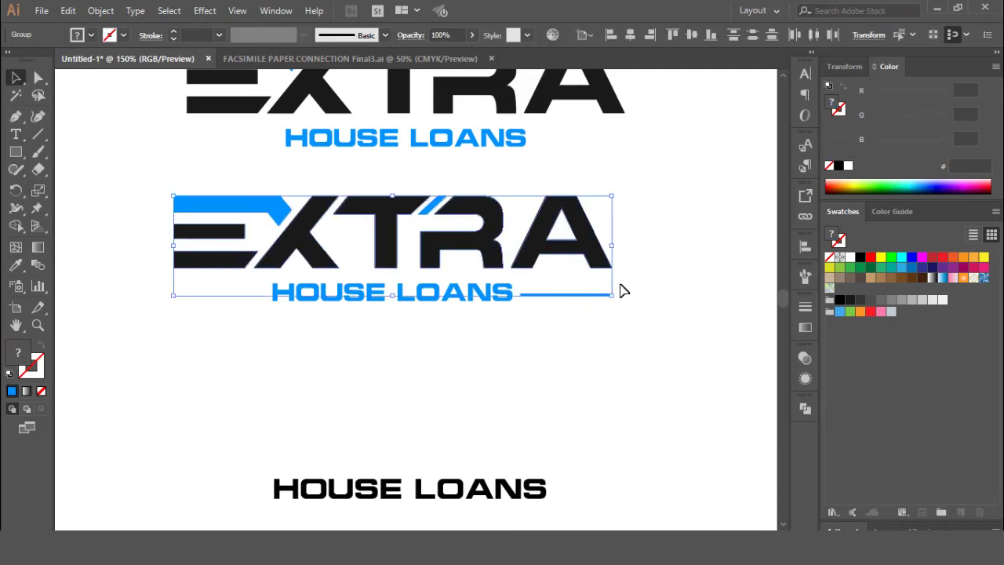
Align a copy of the blue line to the logo's left edge
click(604, 346)
click(588, 295)
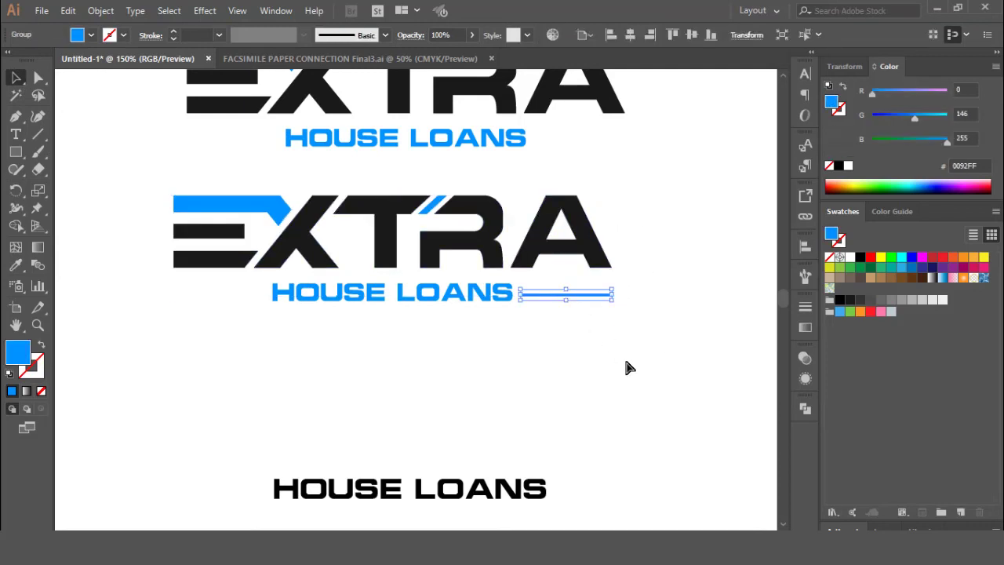
key(ctrl+shift+b)
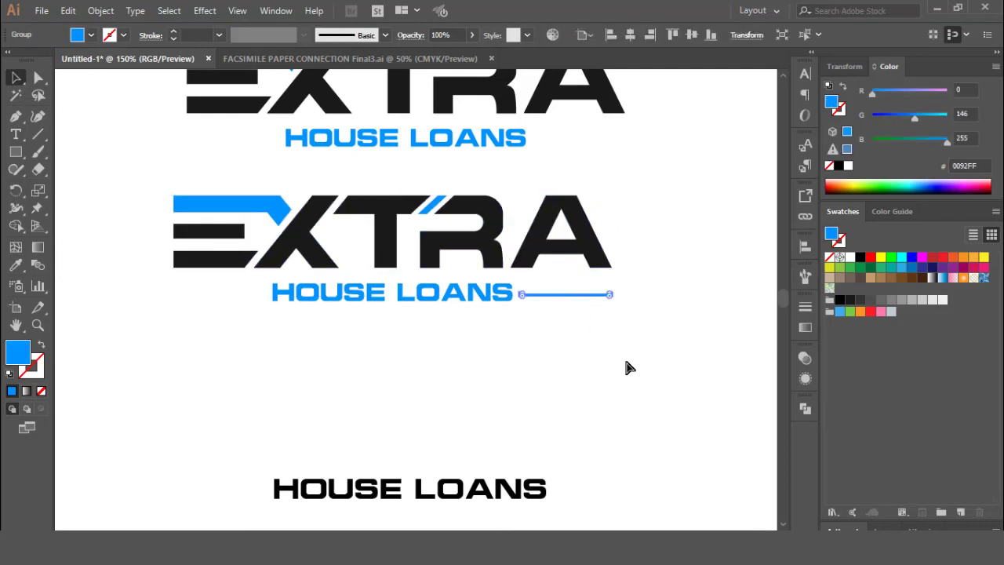
key(ctrl+shift+b)
shift+click(601, 253)
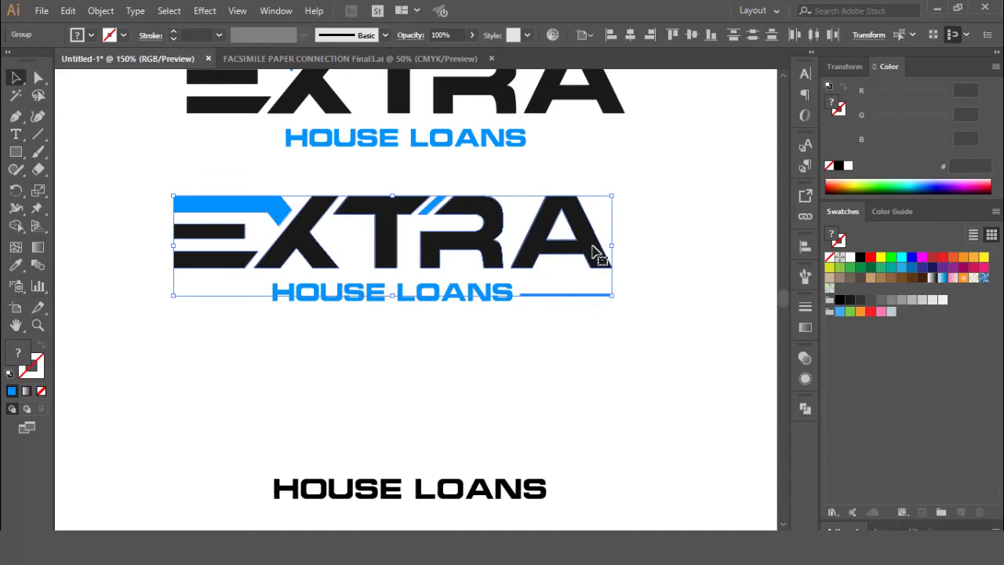
click(609, 36)
click(454, 368)
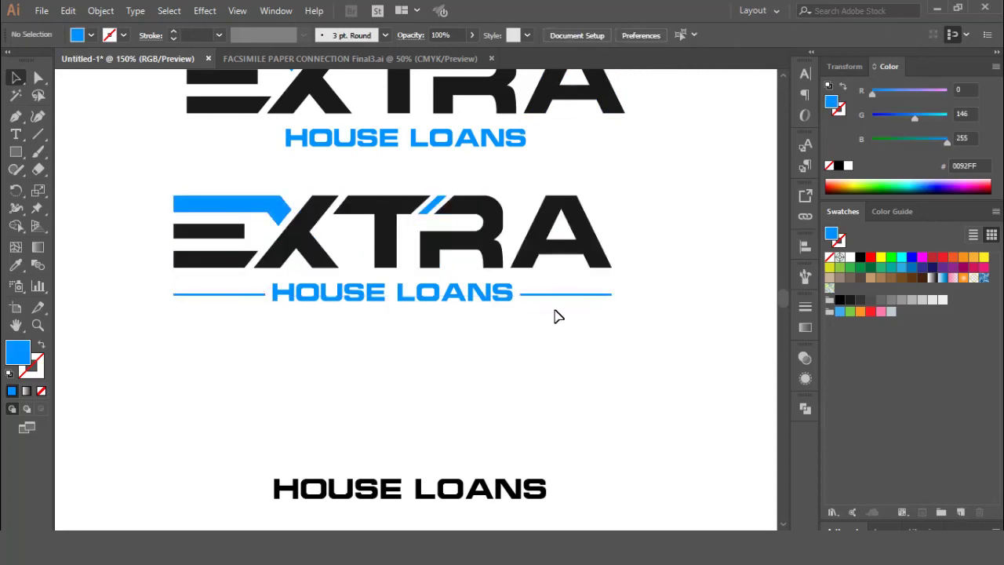
Vertically centre both lines on HOUSE LOANS, outline the text and group them
drag(225, 355, 554, 288)
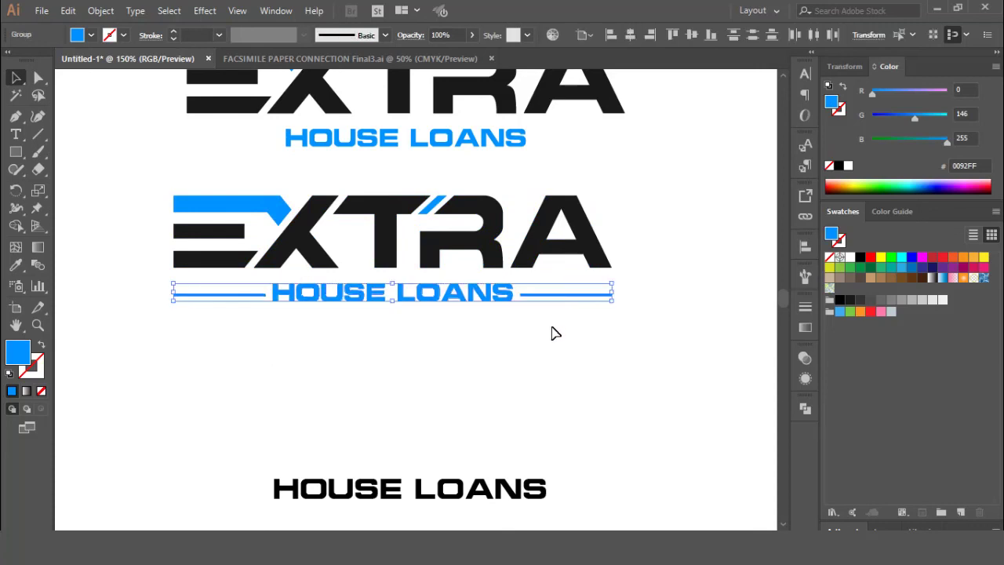
key(shift+ctrl+o)
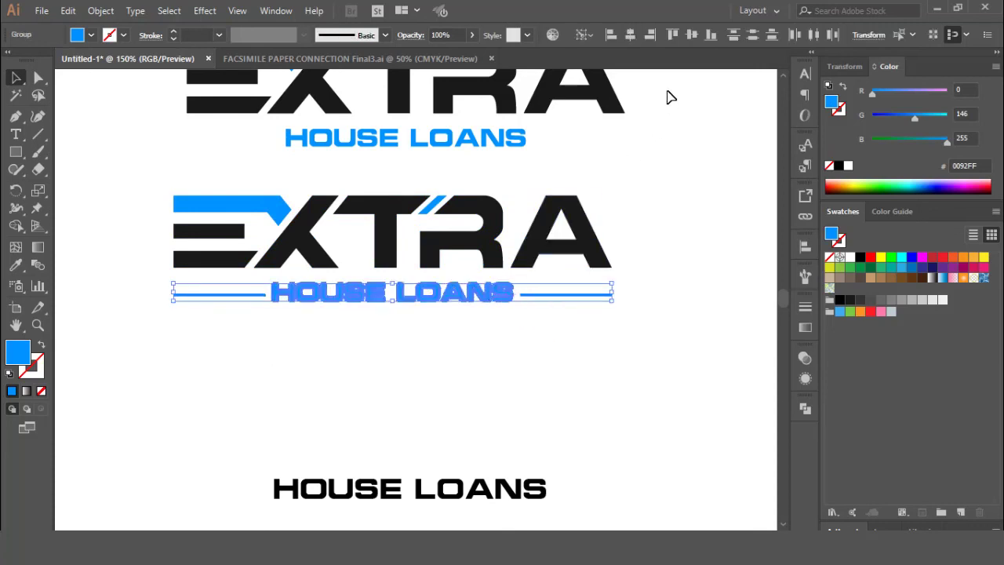
click(694, 35)
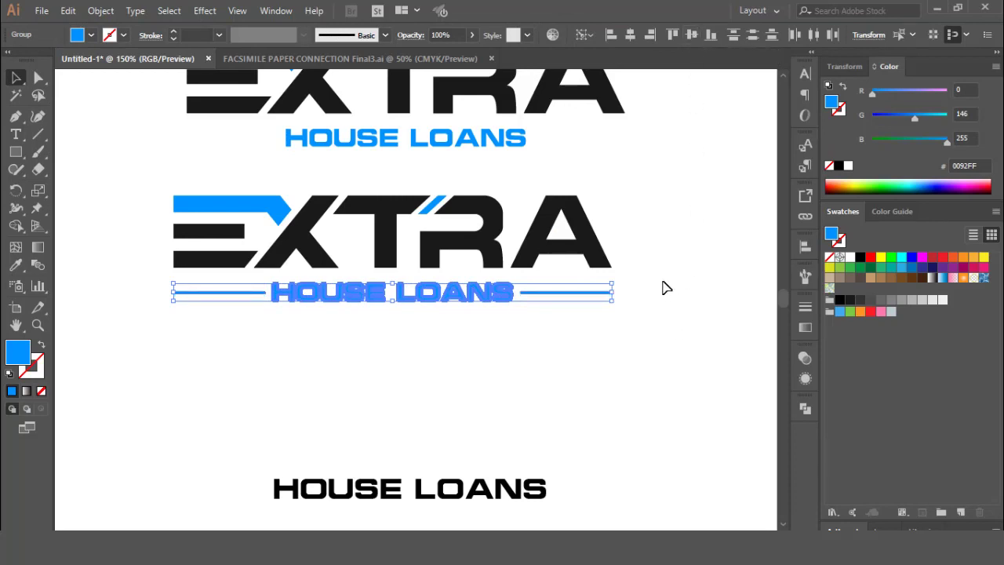
key(ctrl+shift+o)
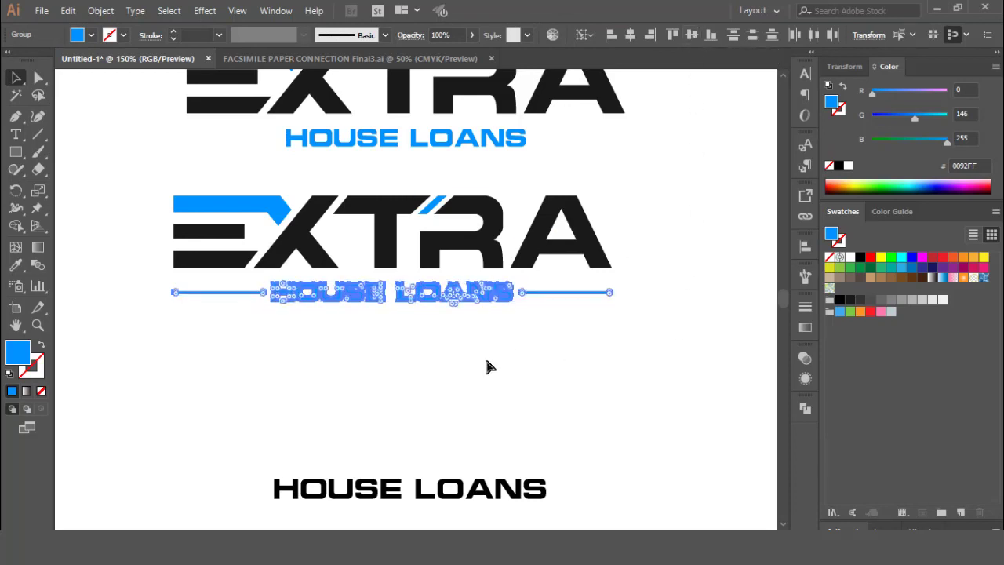
key(ctrl+g)
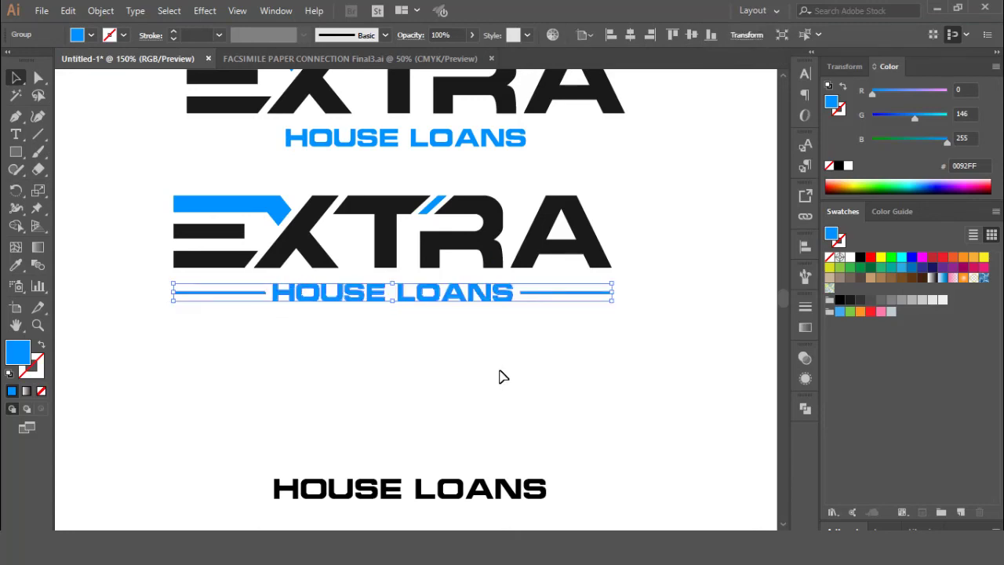
click(503, 376)
Alt-drag a copy of the middle line-flanked logo below it; park the black HOUSE LOANS above the title
key(ctrl+minus)
key(ctrl+minus)
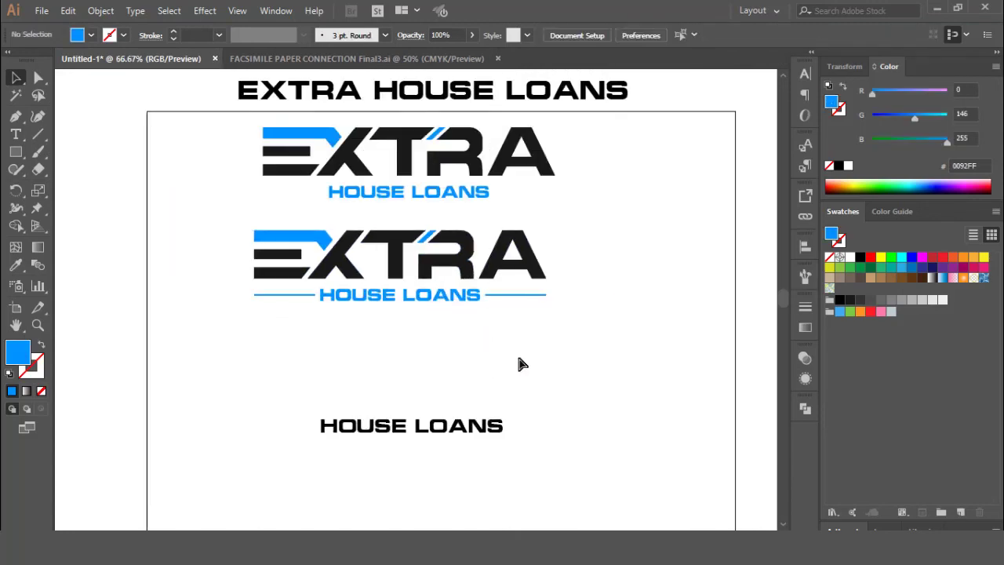
drag(542, 343, 548, 354)
drag(285, 337, 527, 281)
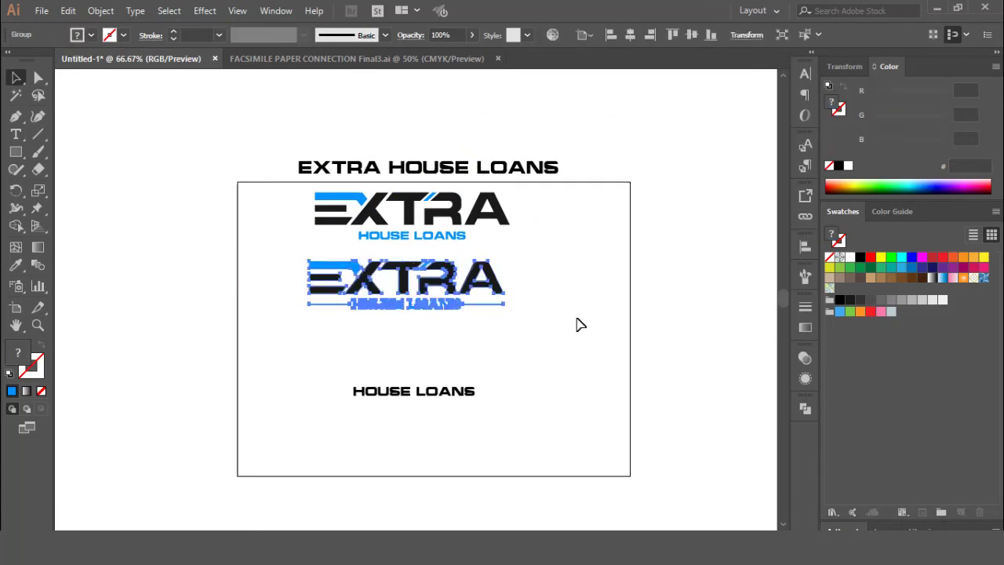
click(551, 246)
drag(328, 239, 326, 243)
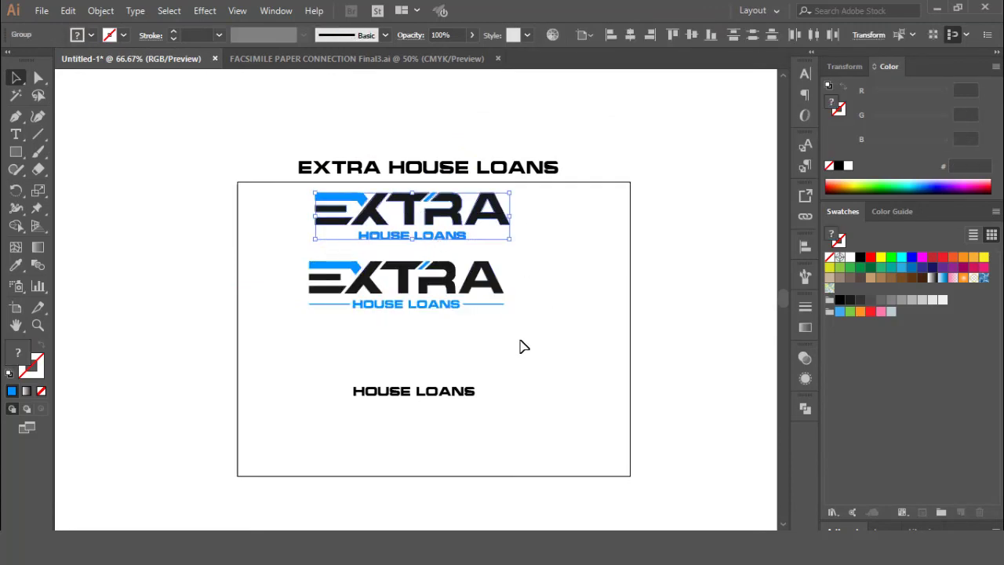
click(536, 354)
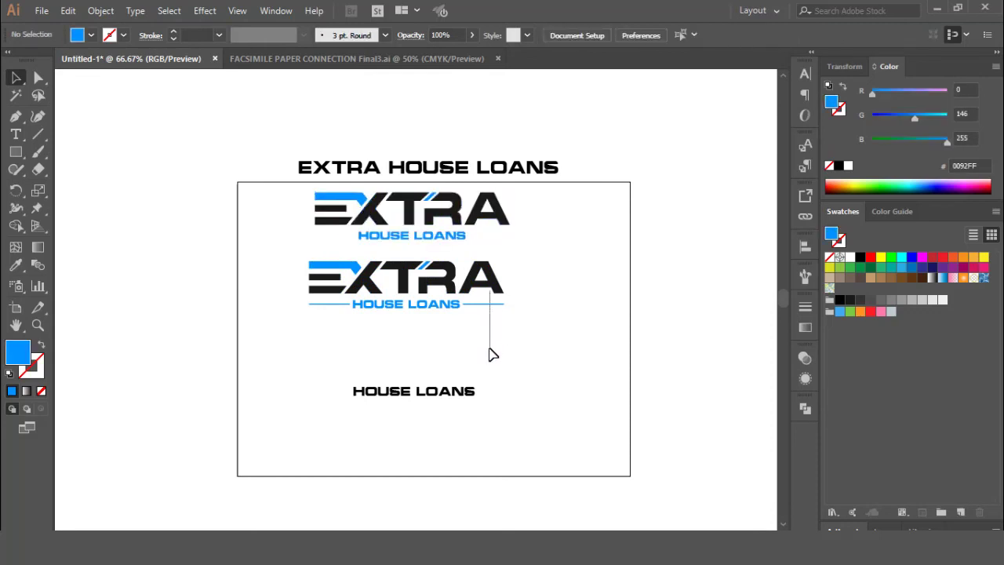
drag(500, 302, 499, 360)
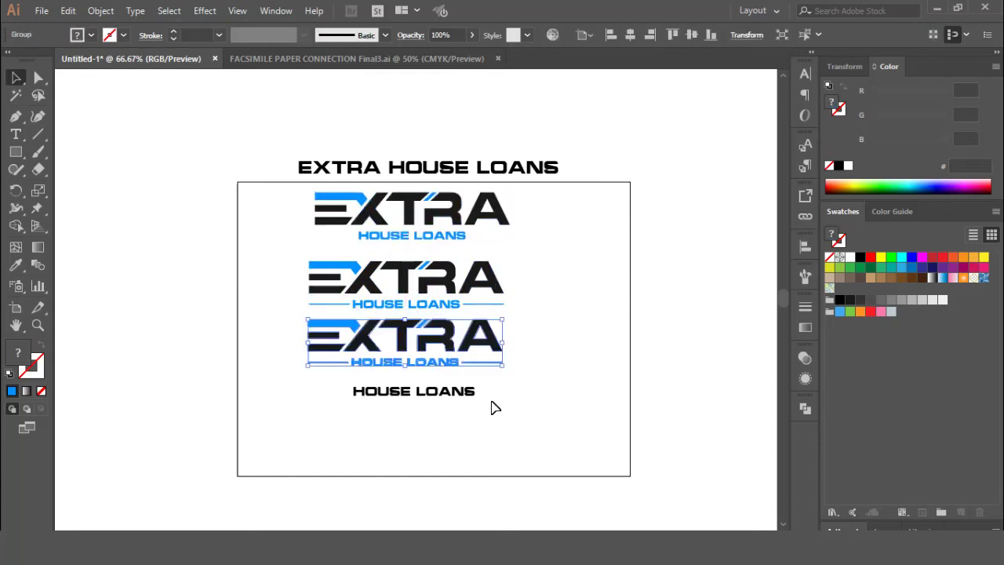
drag(462, 397, 482, 141)
click(621, 379)
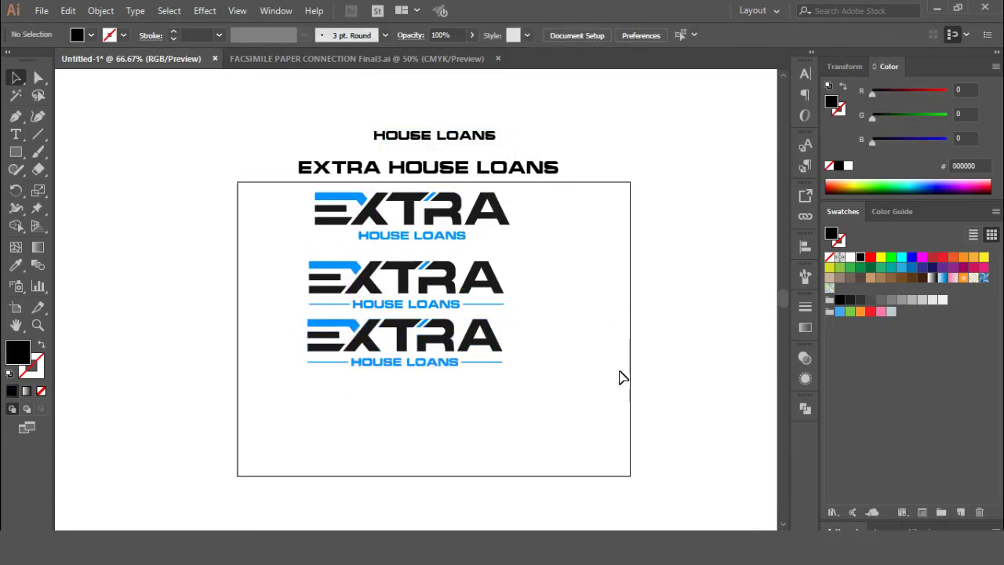
key(ctrl+=)
Ungroup the third logo and remove both blue lines flanking the HOUSE LOANS tagline
scroll(585, 397, down, 2)
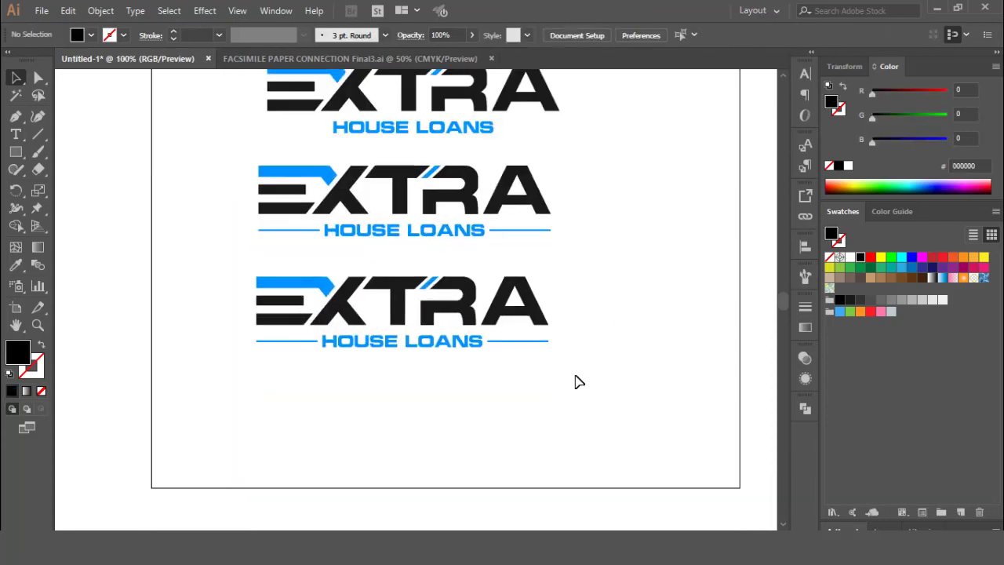
right_click(469, 341)
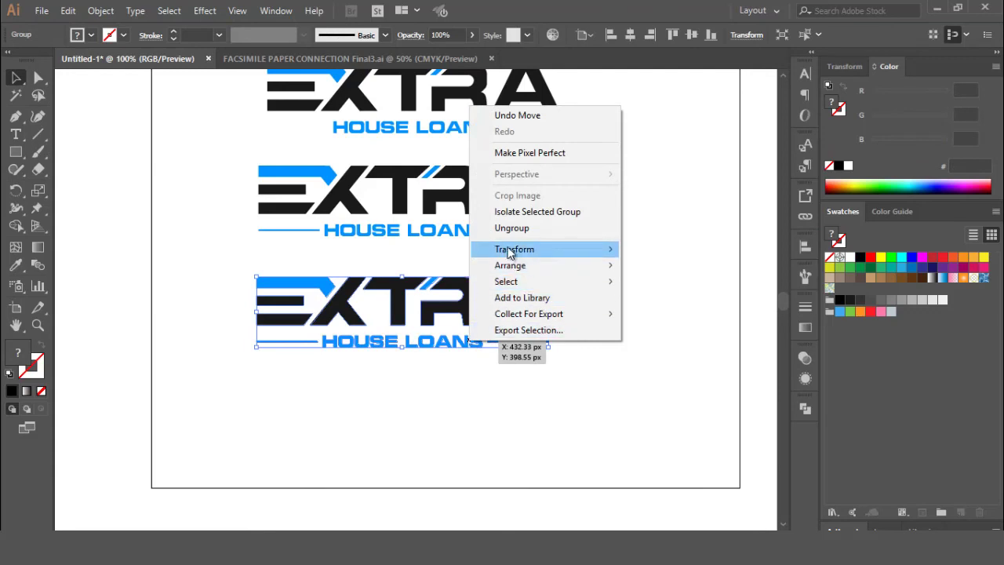
click(511, 228)
click(478, 352)
right_click(480, 344)
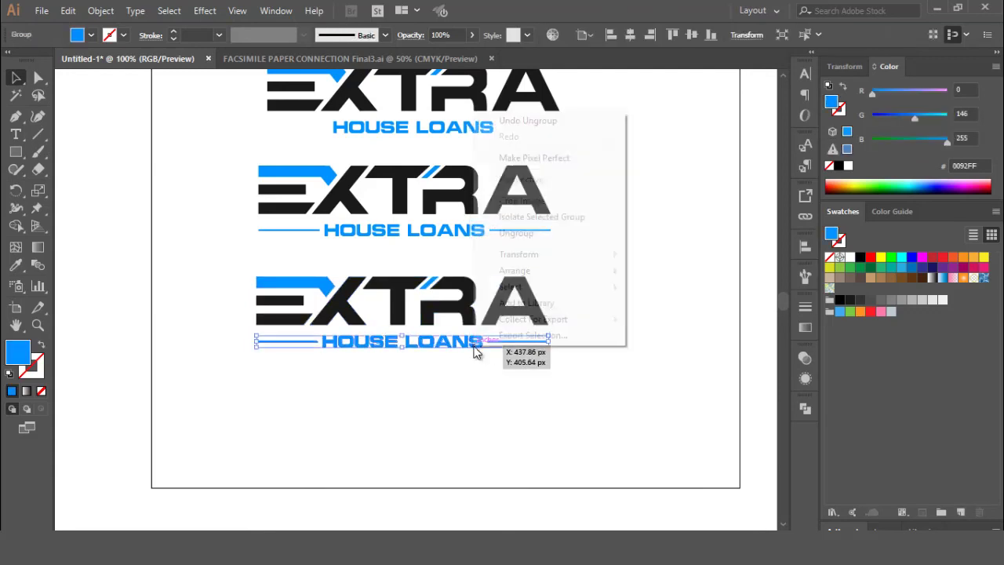
click(517, 233)
drag(554, 343, 566, 415)
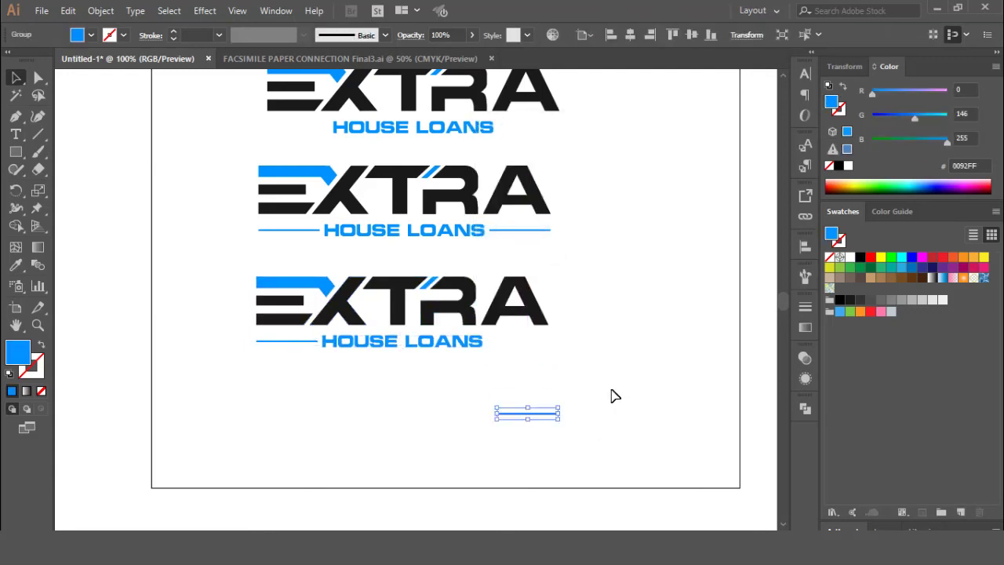
drag(291, 353, 292, 339)
key(Delete)
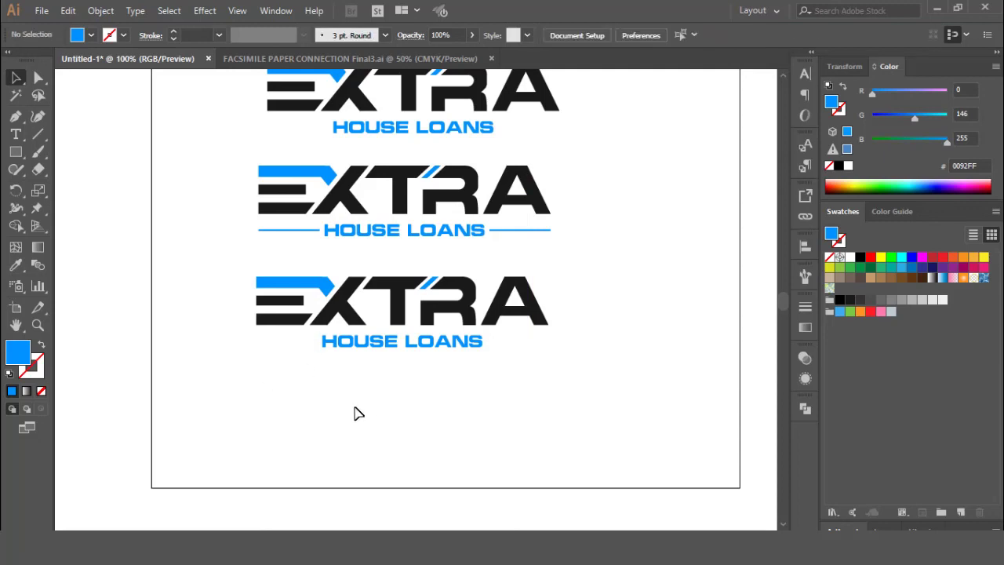
Left-align HOUSE LOANS with EXTRA and stretch the tagline to EXTRA's full width
drag(361, 414, 397, 297)
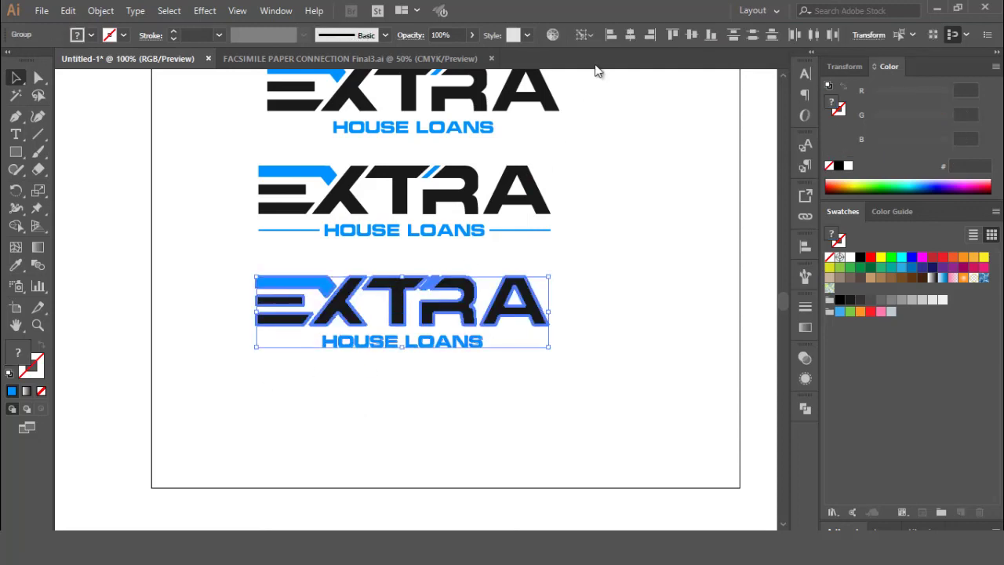
click(611, 36)
click(432, 365)
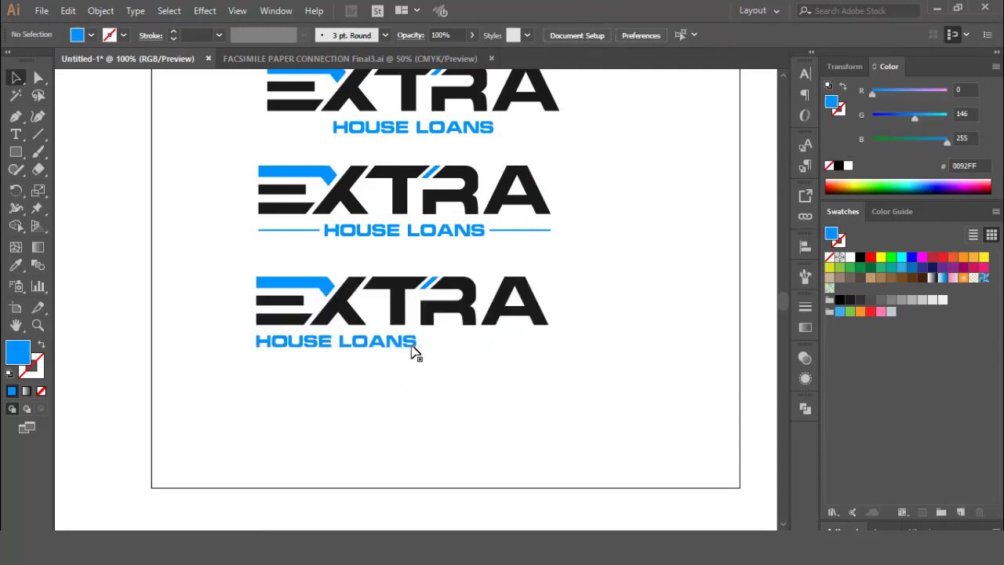
click(412, 351)
drag(417, 343, 548, 343)
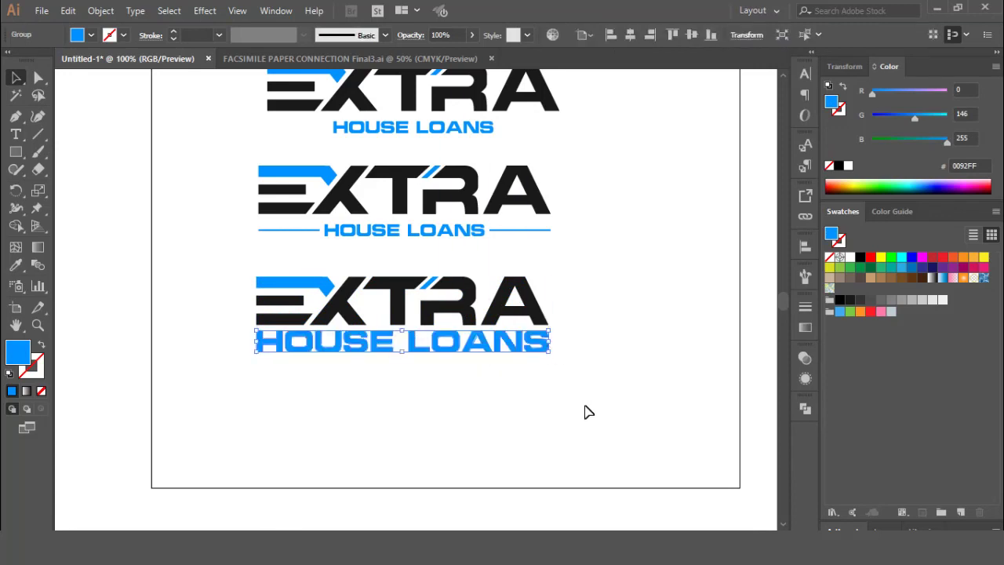
Deselect and zoom out to view all three logo variations
click(585, 410)
click(476, 348)
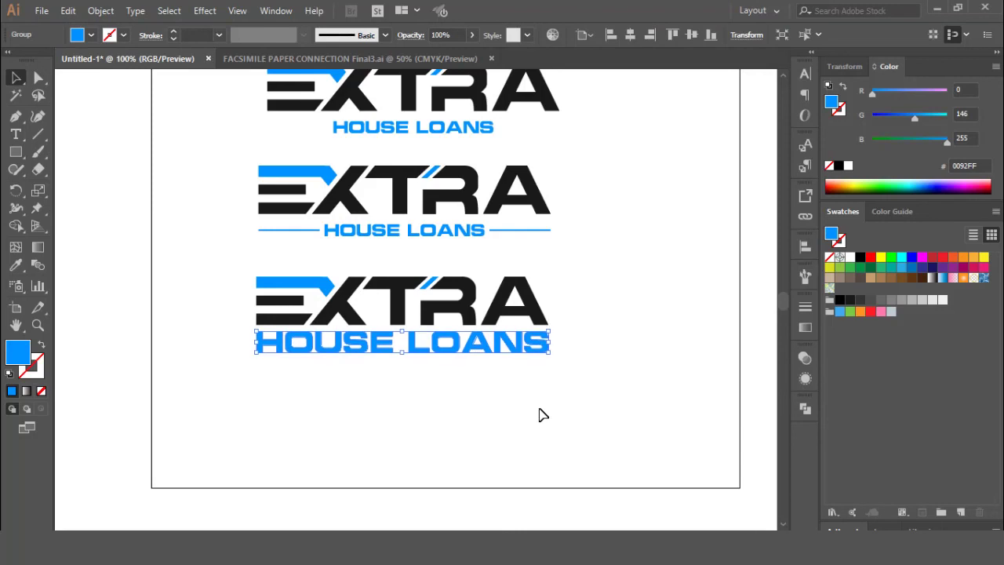
click(363, 414)
key(ctrl+minus)
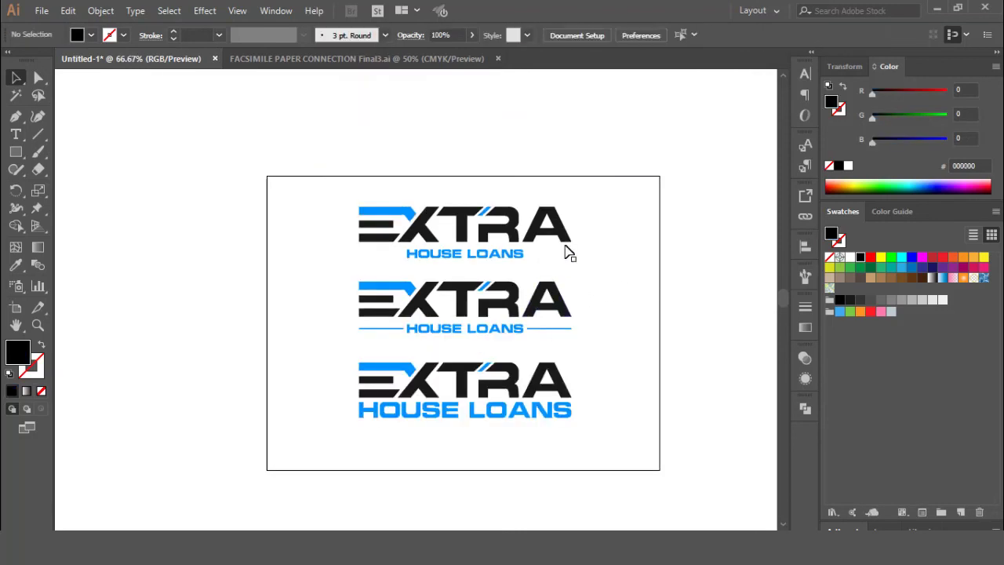